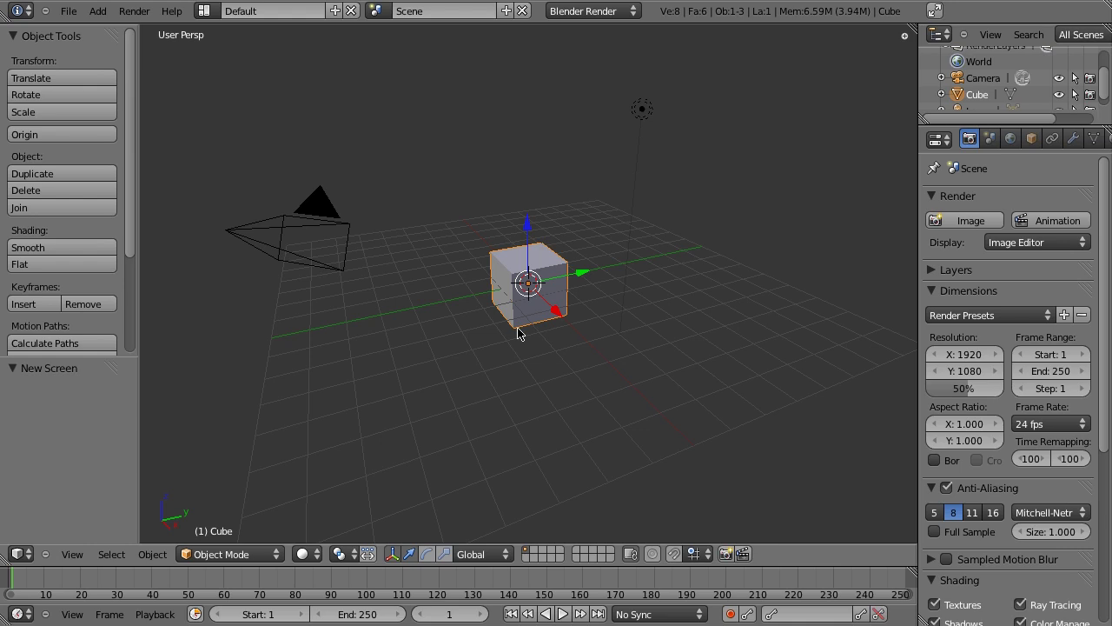
Step: Choose Materials from the screen layout list in the Info header
{"action": "left_click", "coordinate": [203, 11]}
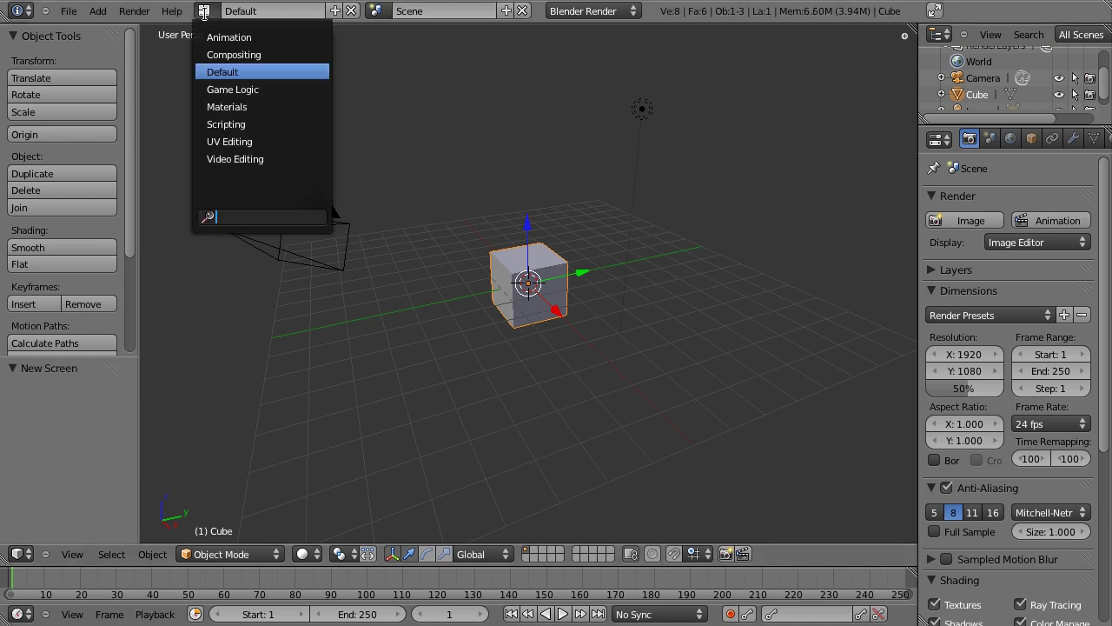
{"action": "left_click", "coordinate": [226, 106]}
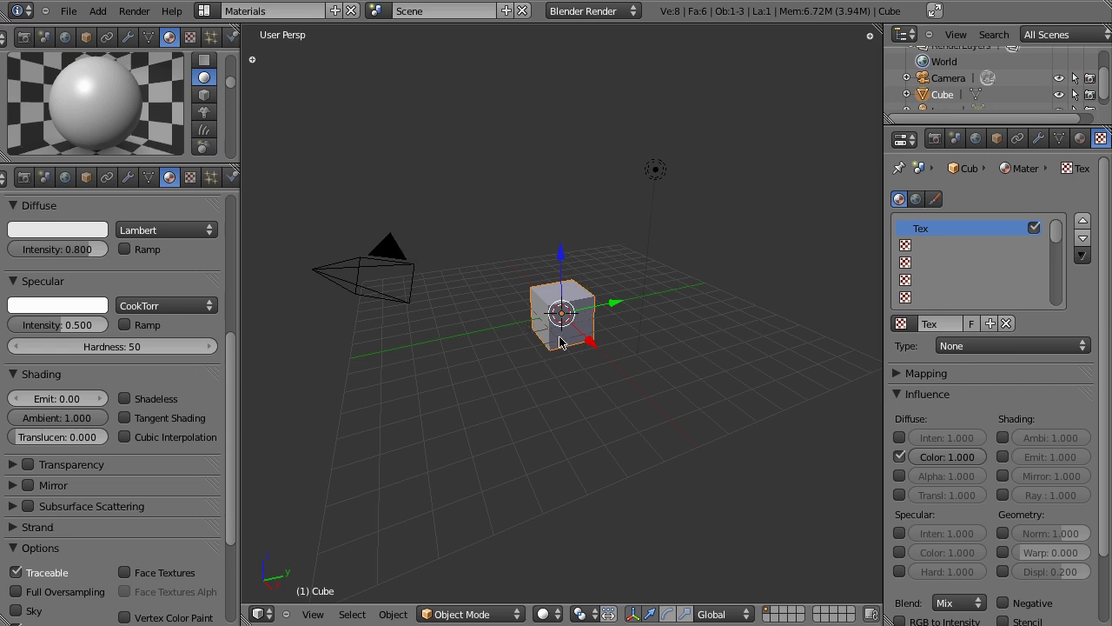
Step: Open the eye file, then reload the start-up file to reset the scene
{"action": "key", "text": "ctrl+o"}
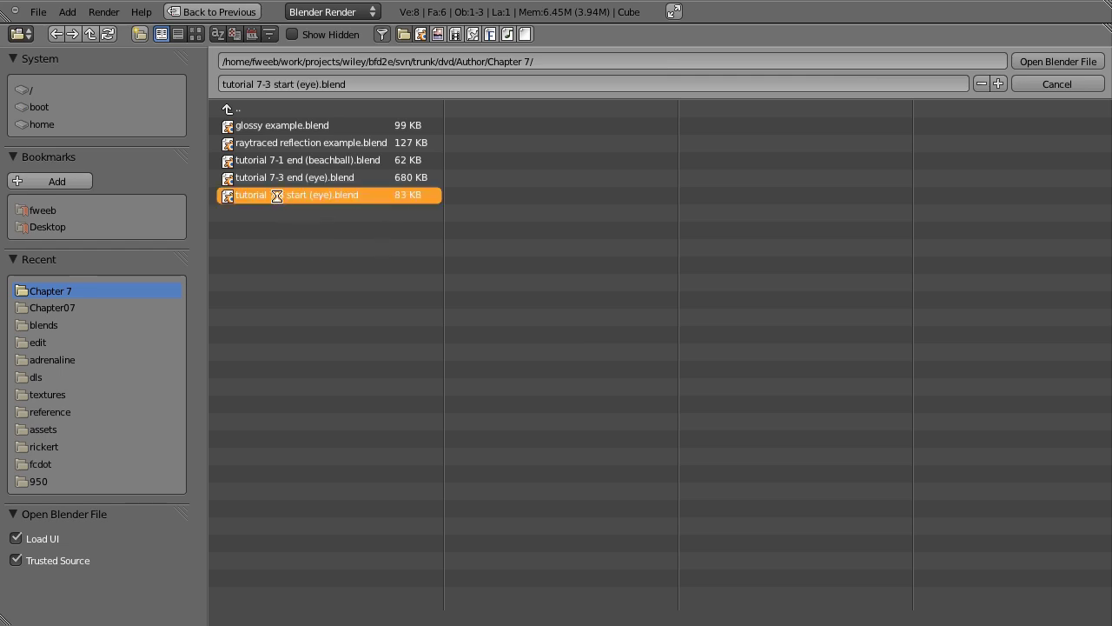
{"action": "double_click", "coordinate": [277, 196]}
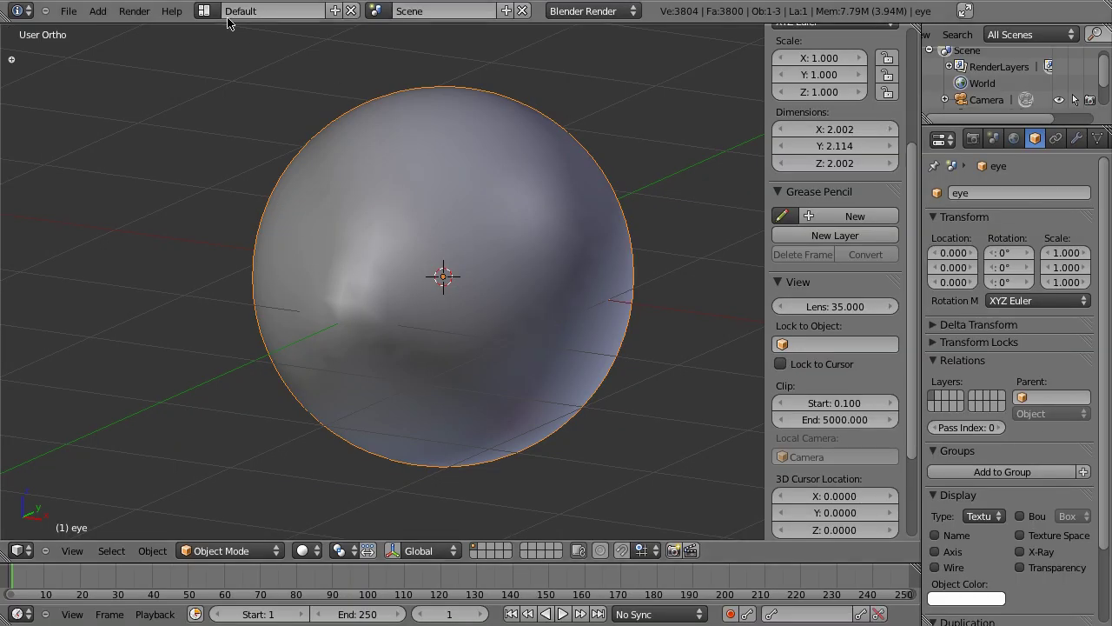
{"action": "left_click", "coordinate": [204, 11]}
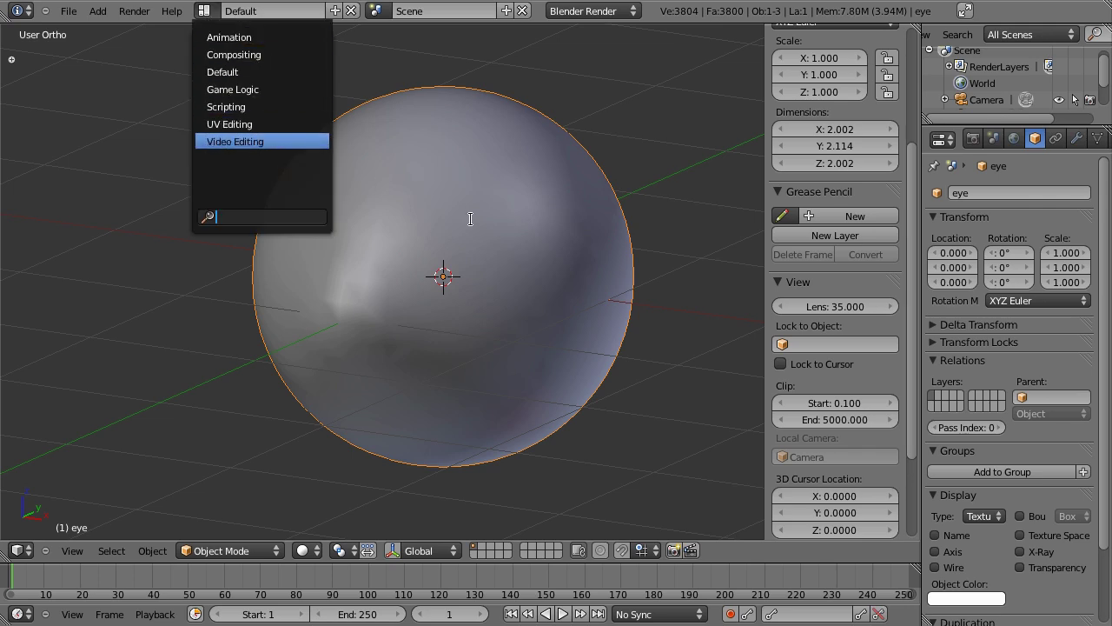
{"action": "key", "text": "ctrl+n"}
{"action": "left_click", "coordinate": [522, 303]}
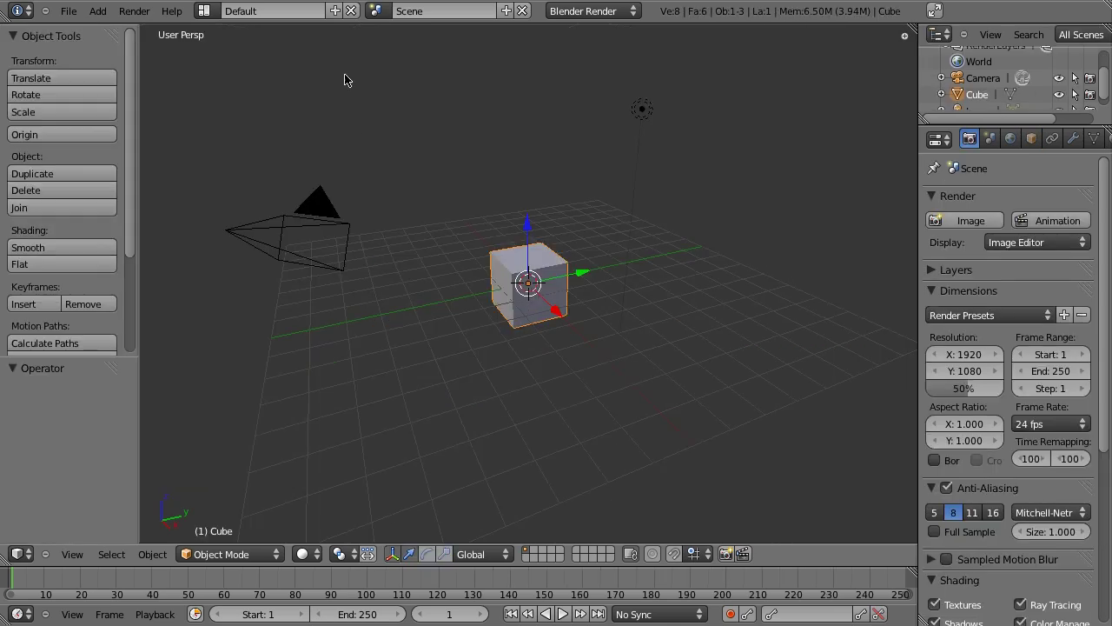
{"action": "left_click", "coordinate": [205, 12]}
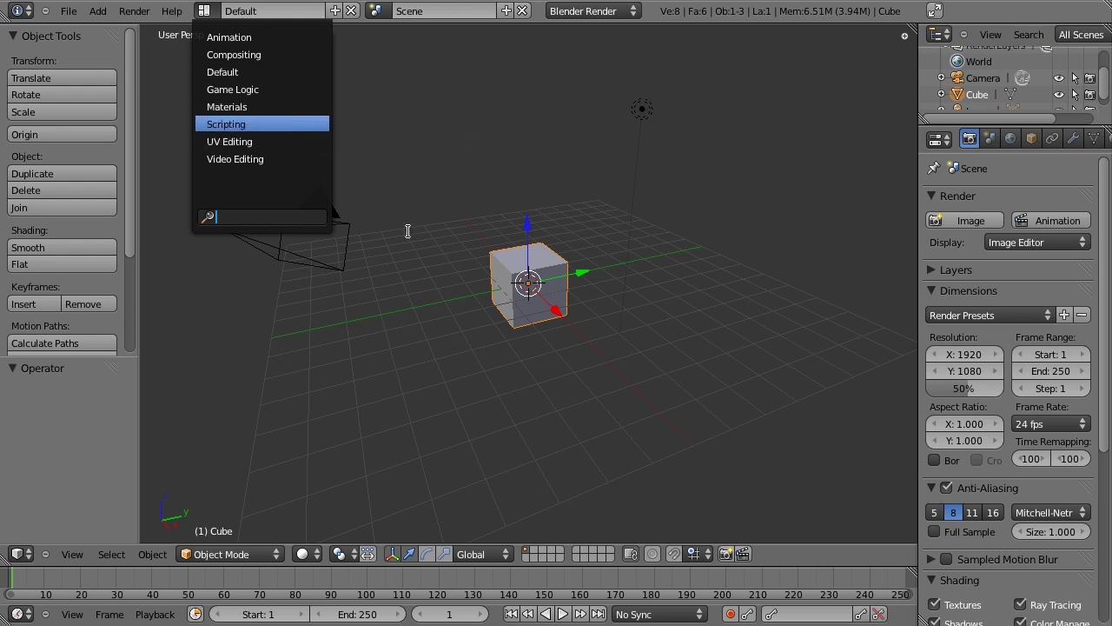
Step: Open tutorial 7-3 start (eye).blend with Load UI unchecked
{"action": "key", "text": "ctrl+o"}
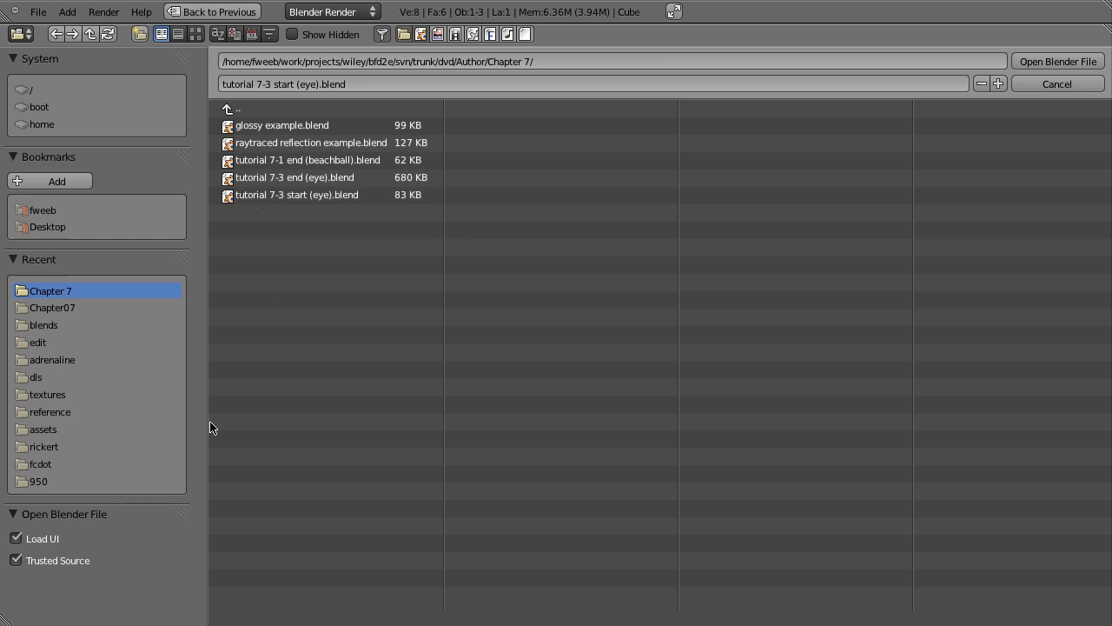
{"action": "left_click", "coordinate": [16, 540]}
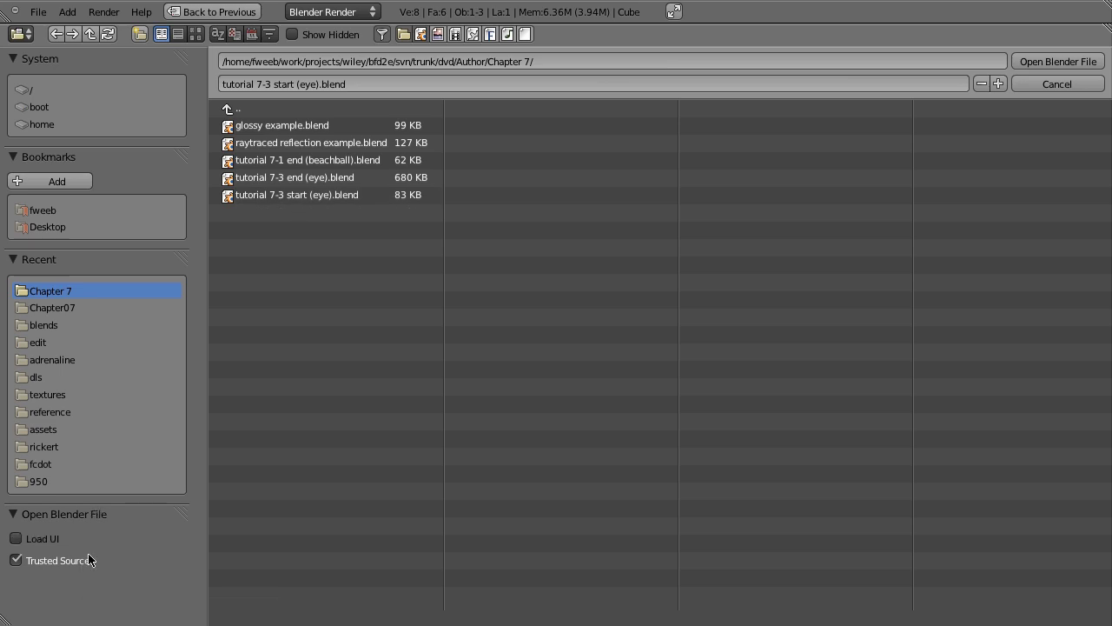
{"action": "left_click", "coordinate": [291, 196]}
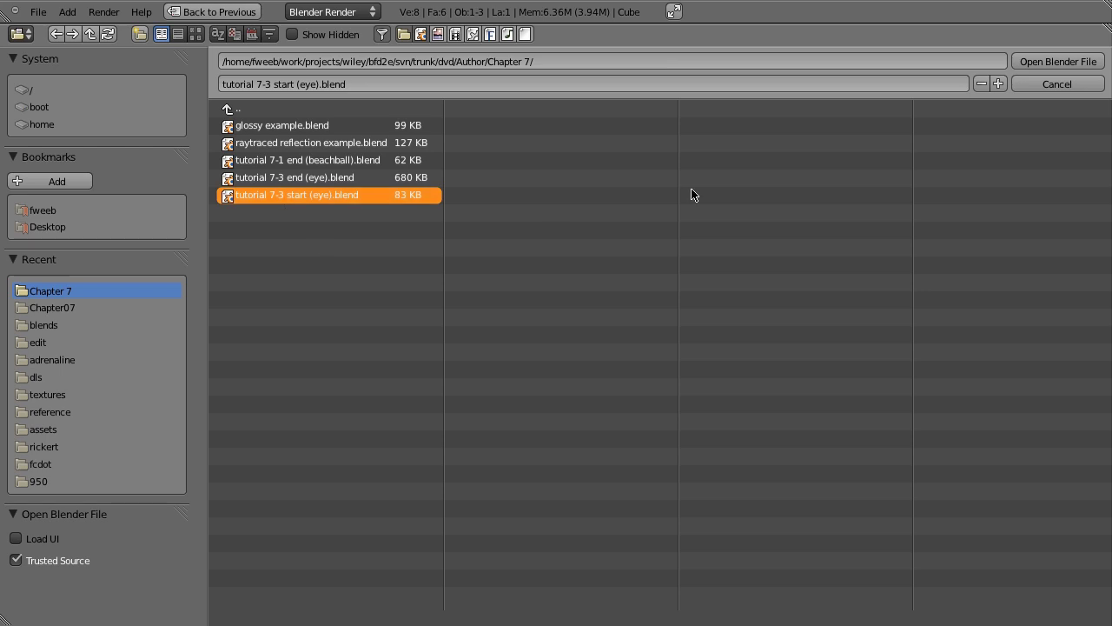
{"action": "left_click", "coordinate": [1040, 62]}
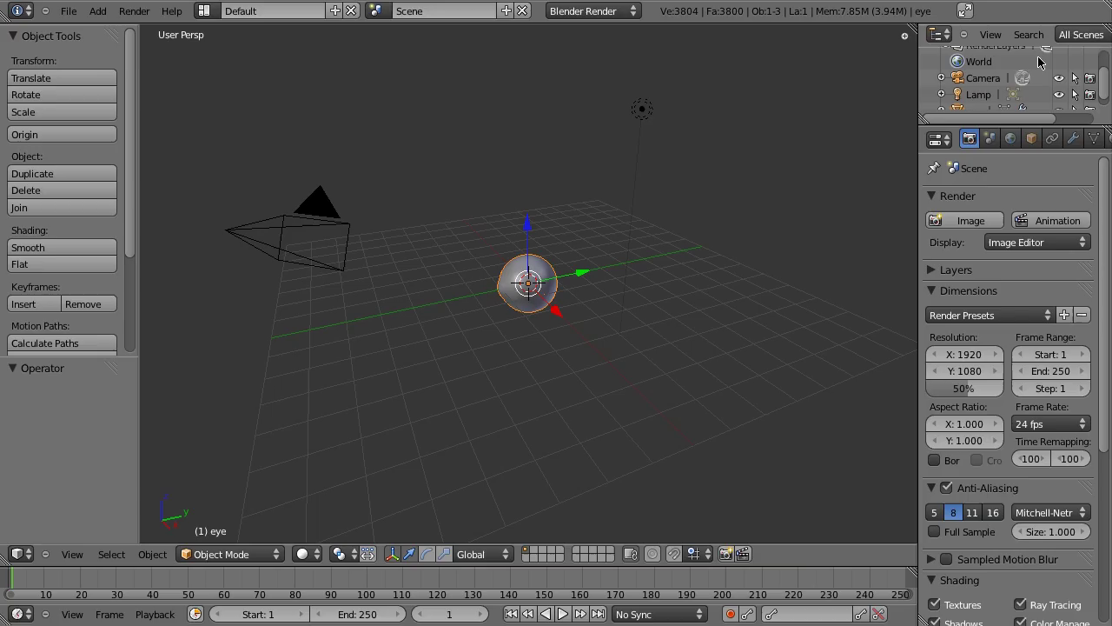
Step: Switch to the Materials layout and zoom in on the eye sphere
{"action": "left_click", "coordinate": [205, 10]}
{"action": "left_click", "coordinate": [225, 107]}
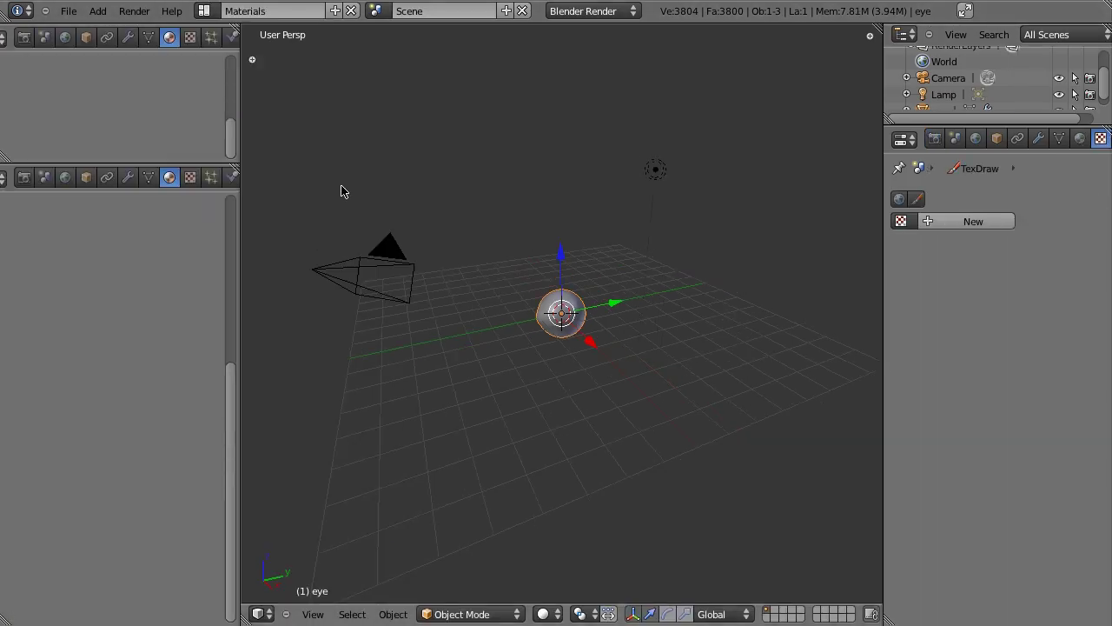
{"action": "scroll", "coordinate": [492, 287], "scroll_direction": "up", "scroll_amount": 4}
{"action": "scroll", "coordinate": [492, 285], "scroll_direction": "up", "scroll_amount": 4}
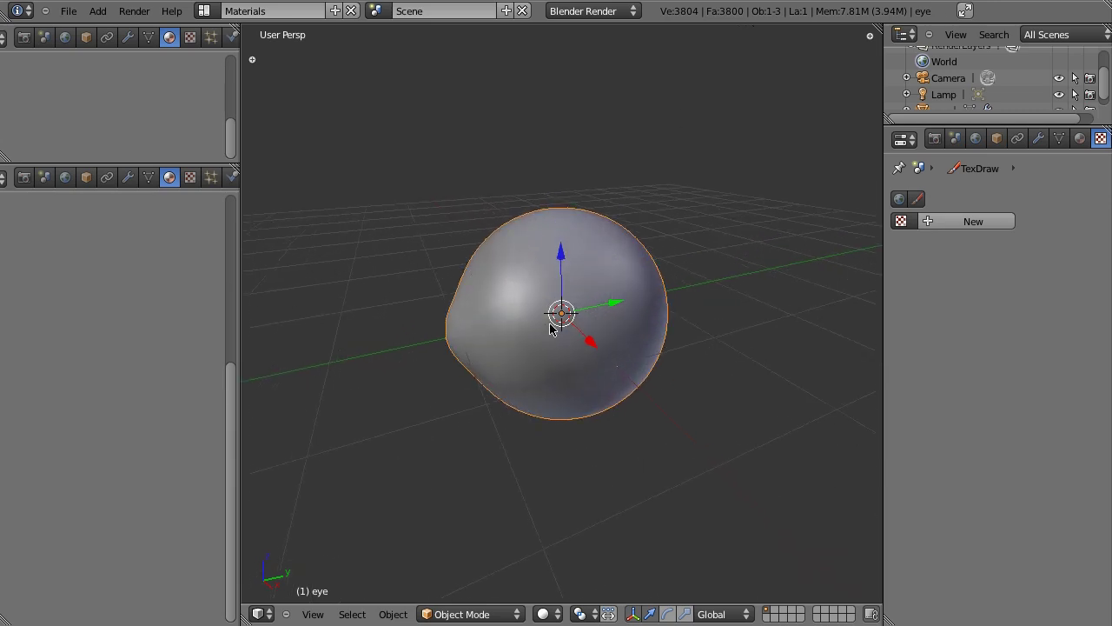
Step: Turn off the transform manipulator and orbit around the sphere
{"action": "key", "text": "ctrl+space"}
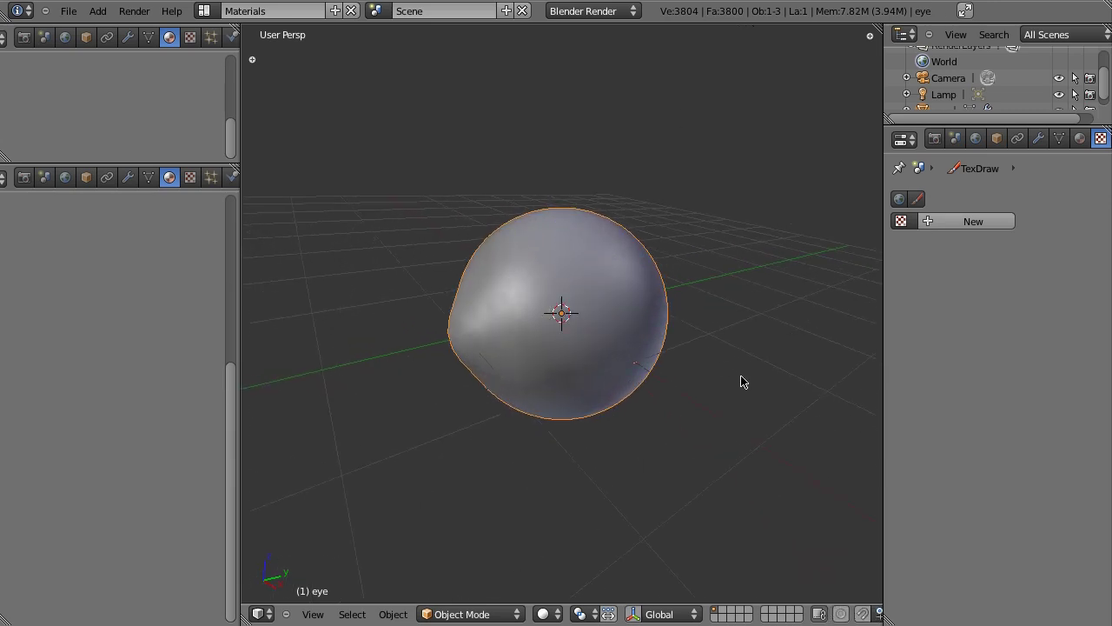
{"action": "key", "text": "ctrl+space"}
{"action": "key", "text": "ctrl+space"}
{"action": "left_click", "coordinate": [634, 614]}
{"action": "left_click", "coordinate": [633, 614]}
{"action": "middle_click_drag", "start_coordinate": [598, 390], "coordinate": [738, 408]}
{"action": "mouse_move", "coordinate": [510, 241]}
{"action": "middle_mouse_down"}
{"action": "mouse_move", "coordinate": [502, 228]}
{"action": "mouse_move", "coordinate": [517, 240]}
{"action": "middle_mouse_up"}
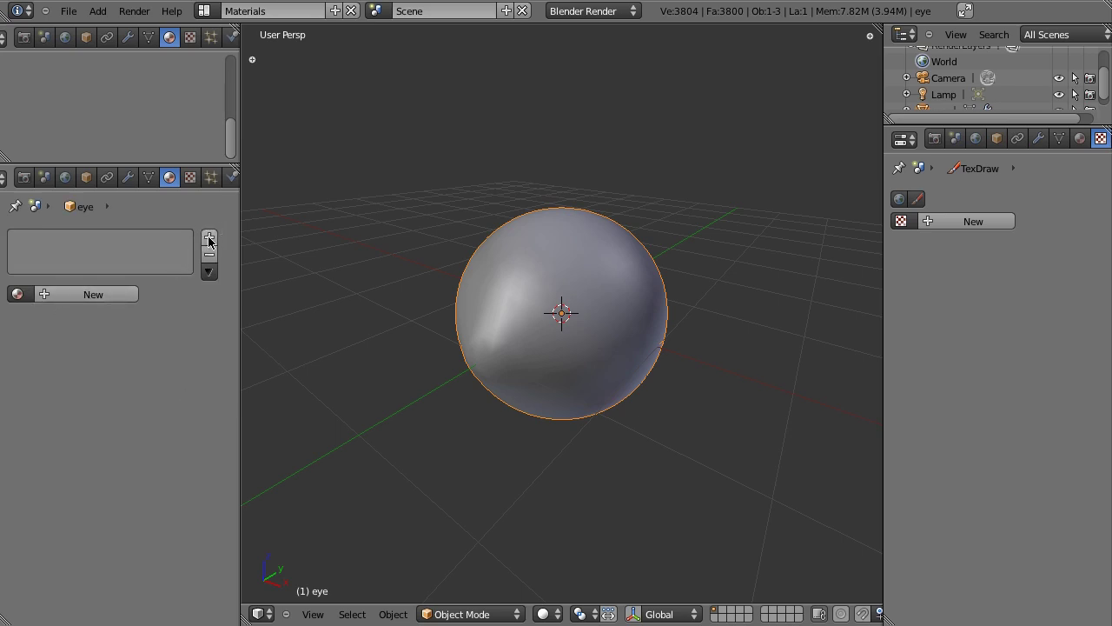
Step: Create a new material for the eye named cornea
{"action": "left_click", "coordinate": [62, 294]}
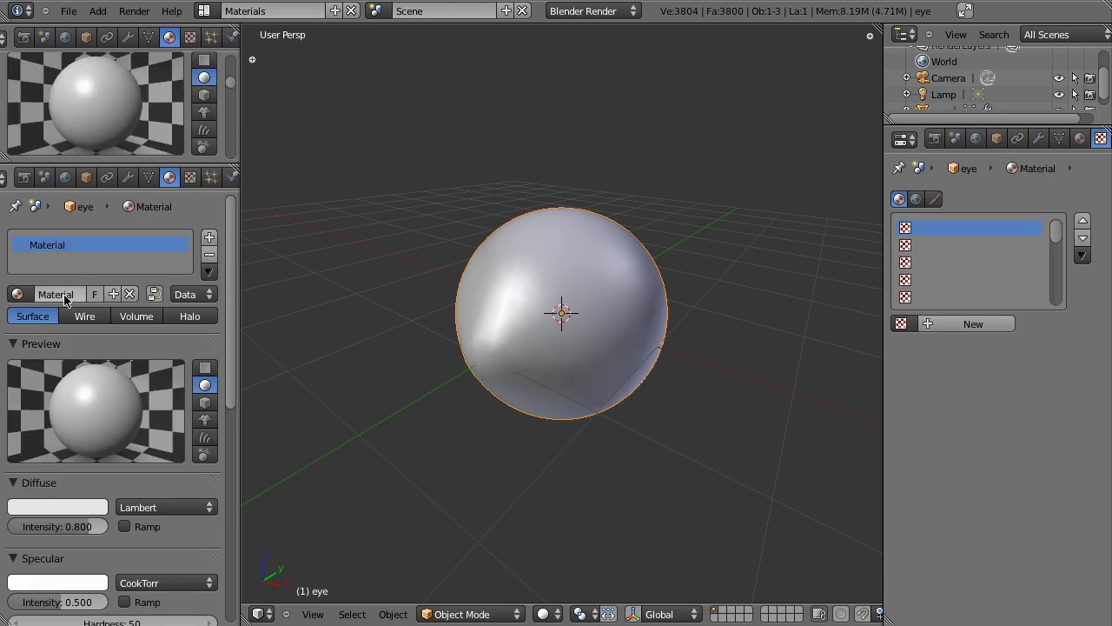
{"action": "type", "text": "cornea"}
{"action": "key", "text": "Return"}
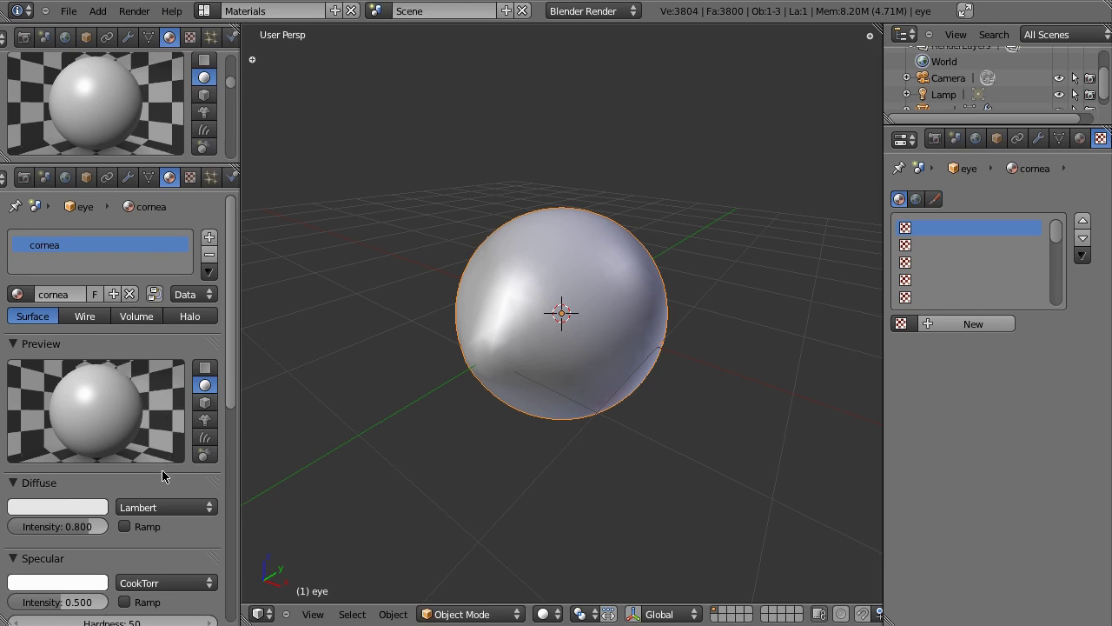
Step: Enable Transparency on the cornea material and set Alpha to 0.5
{"action": "scroll", "coordinate": [162, 476], "scroll_direction": "down", "scroll_amount": 6}
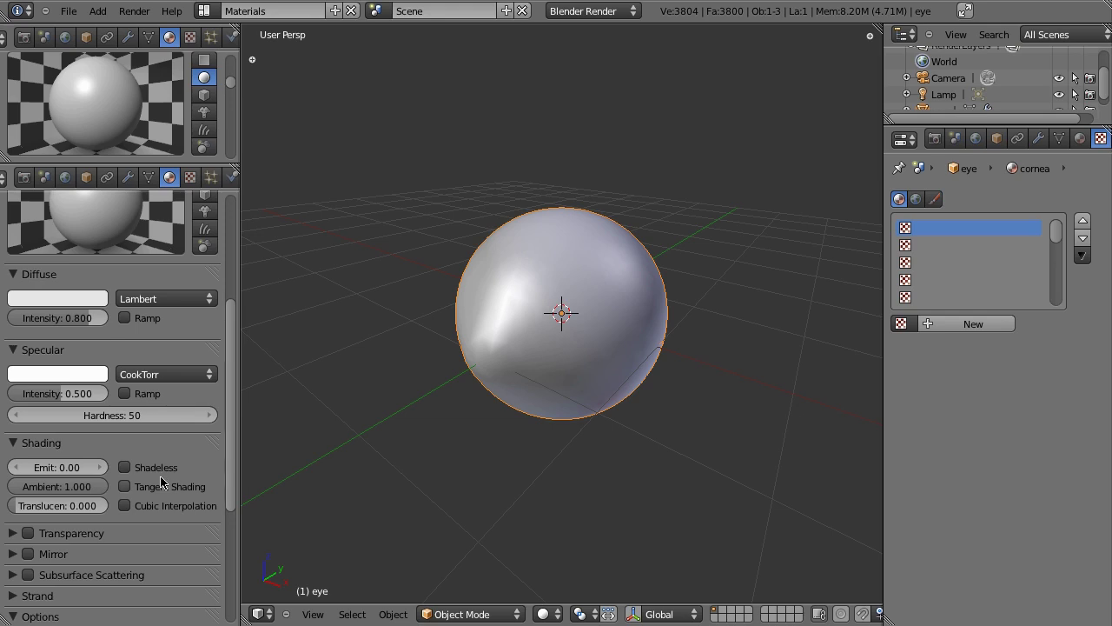
{"action": "left_click", "coordinate": [36, 533]}
{"action": "left_click", "coordinate": [39, 537]}
{"action": "scroll", "coordinate": [64, 534], "scroll_direction": "down", "scroll_amount": 3}
{"action": "left_click", "coordinate": [46, 476]}
{"action": "key", "text": "BackSpace"}
{"action": "key", "text": "Return"}
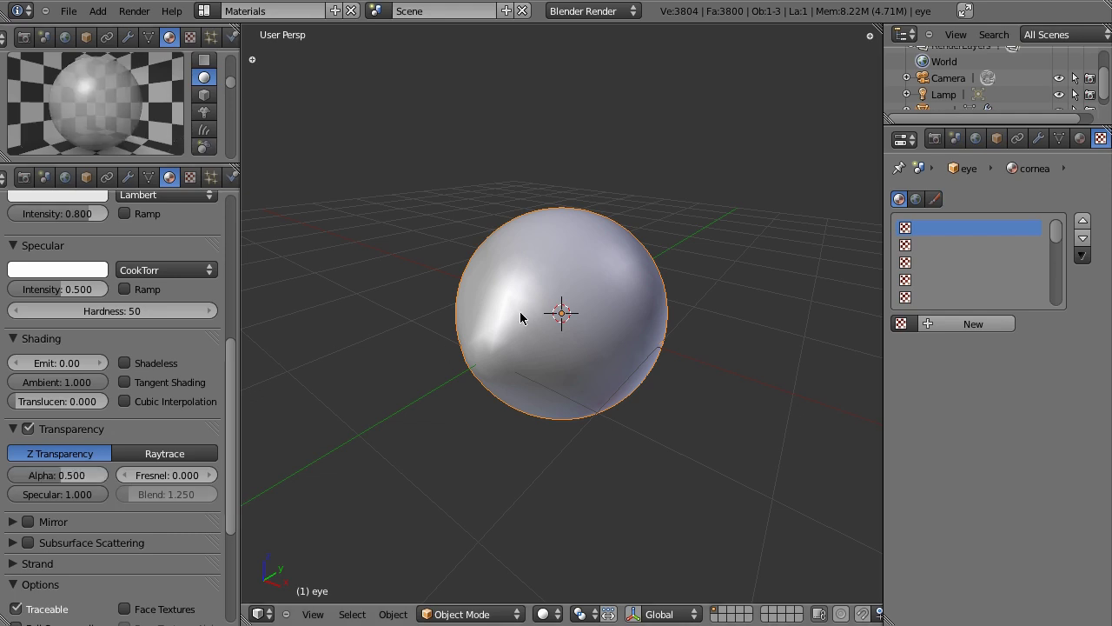
Step: Turn on Transparency in the eye object's Display settings
{"action": "middle_click_drag", "start_coordinate": [597, 345], "coordinate": [554, 351]}
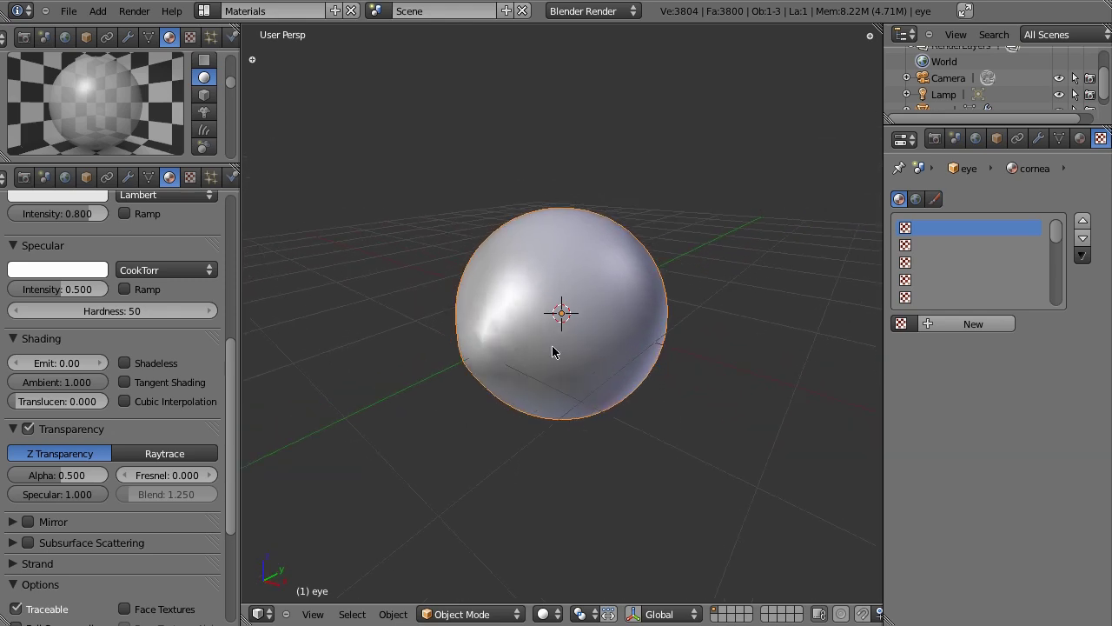
{"action": "left_click", "coordinate": [997, 139]}
{"action": "scroll", "coordinate": [1043, 403], "scroll_direction": "down", "scroll_amount": 5}
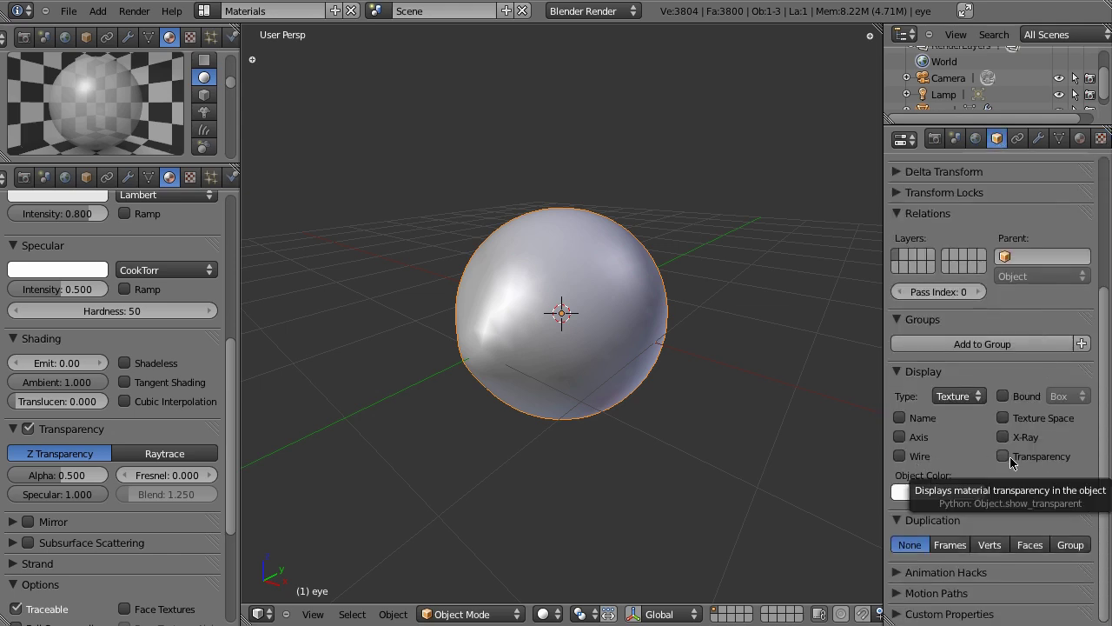
{"action": "left_click", "coordinate": [1004, 456]}
{"action": "middle_click_drag", "start_coordinate": [521, 435], "coordinate": [596, 388]}
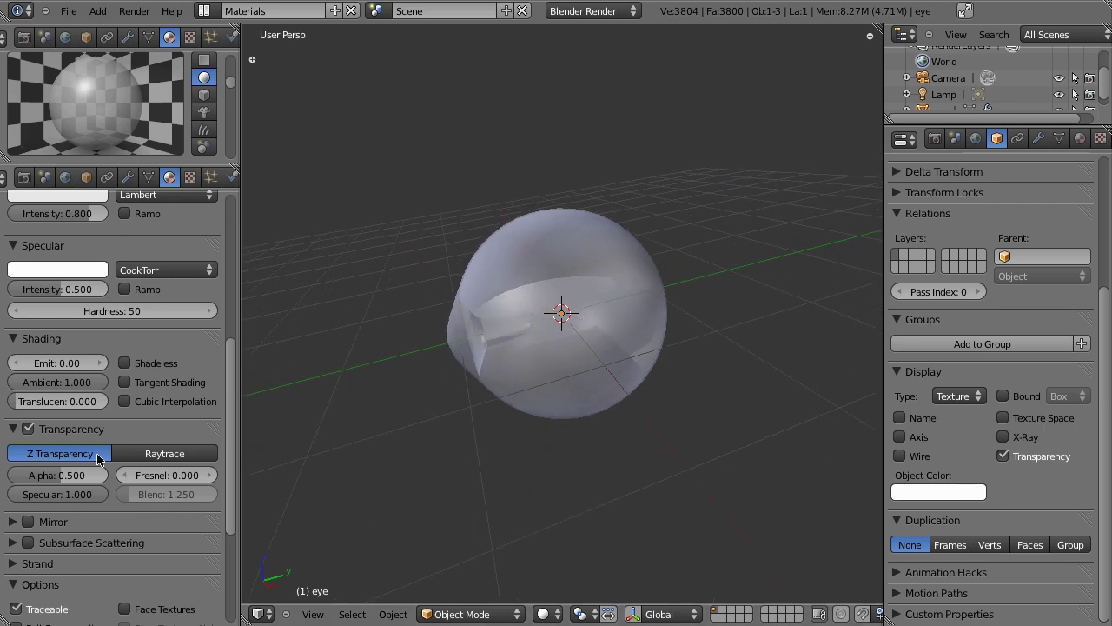
Step: Return the cornea's Alpha to 0.5 and orbit to inspect the see-through eye
{"action": "mouse_move", "coordinate": [58, 475]}
{"action": "left_mouse_down"}
{"action": "mouse_move", "coordinate": [74, 475]}
{"action": "mouse_move", "coordinate": [39, 476]}
{"action": "mouse_move", "coordinate": [83, 475]}
{"action": "mouse_move", "coordinate": [60, 475]}
{"action": "left_mouse_up"}
{"action": "left_click", "coordinate": [60, 475]}
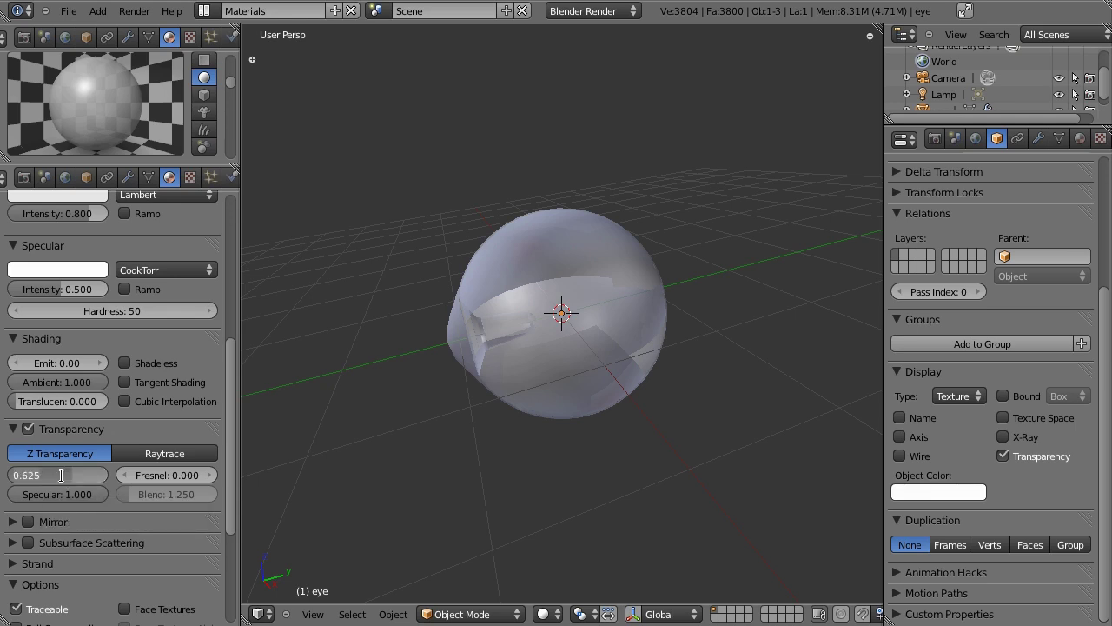
{"action": "type", "text": "0.5"}
{"action": "key", "text": "Return"}
{"action": "middle_click_drag", "start_coordinate": [561, 368], "coordinate": [631, 348]}
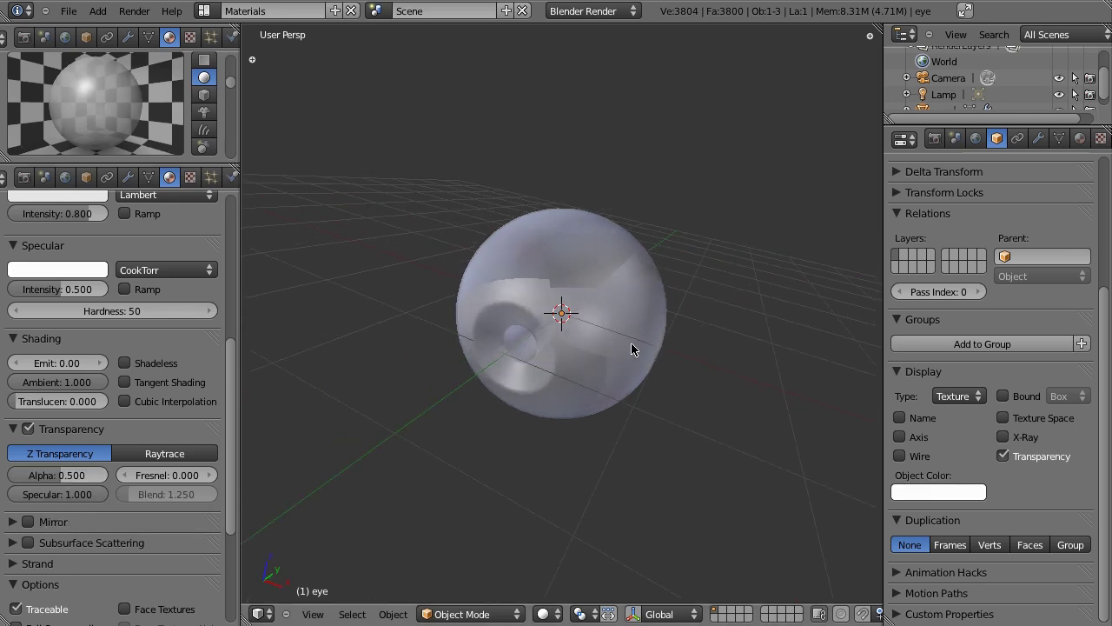
{"action": "mouse_move", "coordinate": [654, 304]}
{"action": "middle_mouse_down"}
{"action": "mouse_move", "coordinate": [631, 325]}
{"action": "mouse_move", "coordinate": [570, 313]}
{"action": "mouse_move", "coordinate": [602, 309]}
{"action": "mouse_move", "coordinate": [551, 374]}
{"action": "mouse_move", "coordinate": [529, 315]}
{"action": "mouse_move", "coordinate": [633, 377]}
{"action": "middle_mouse_up"}
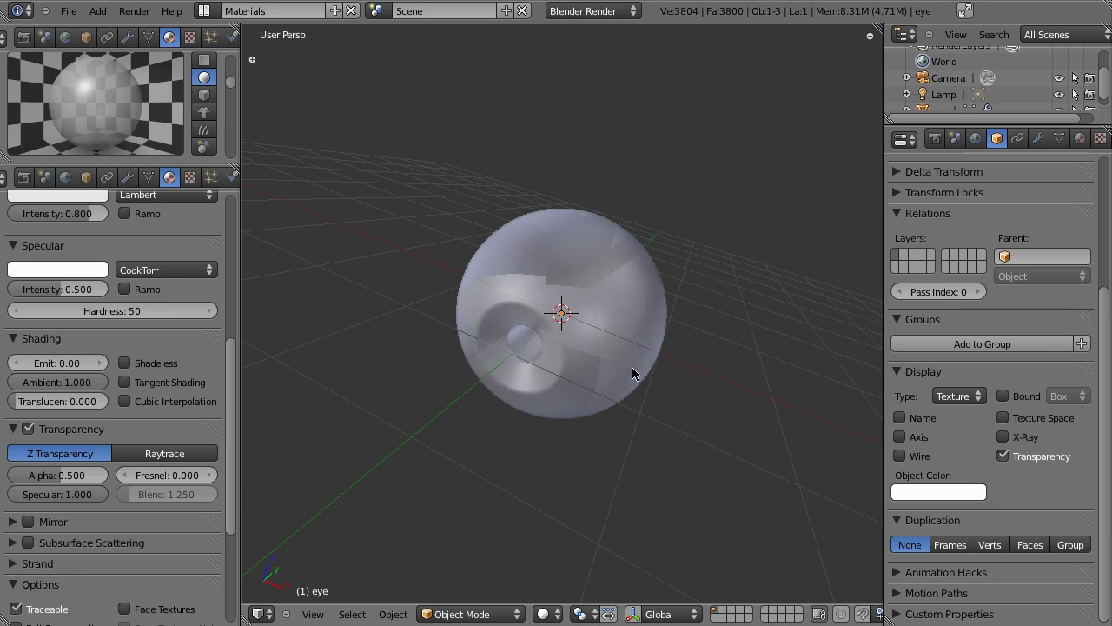
{"action": "mouse_move", "coordinate": [641, 372]}
{"action": "middle_mouse_down"}
{"action": "mouse_move", "coordinate": [583, 248]}
{"action": "mouse_move", "coordinate": [570, 322]}
{"action": "middle_mouse_up"}
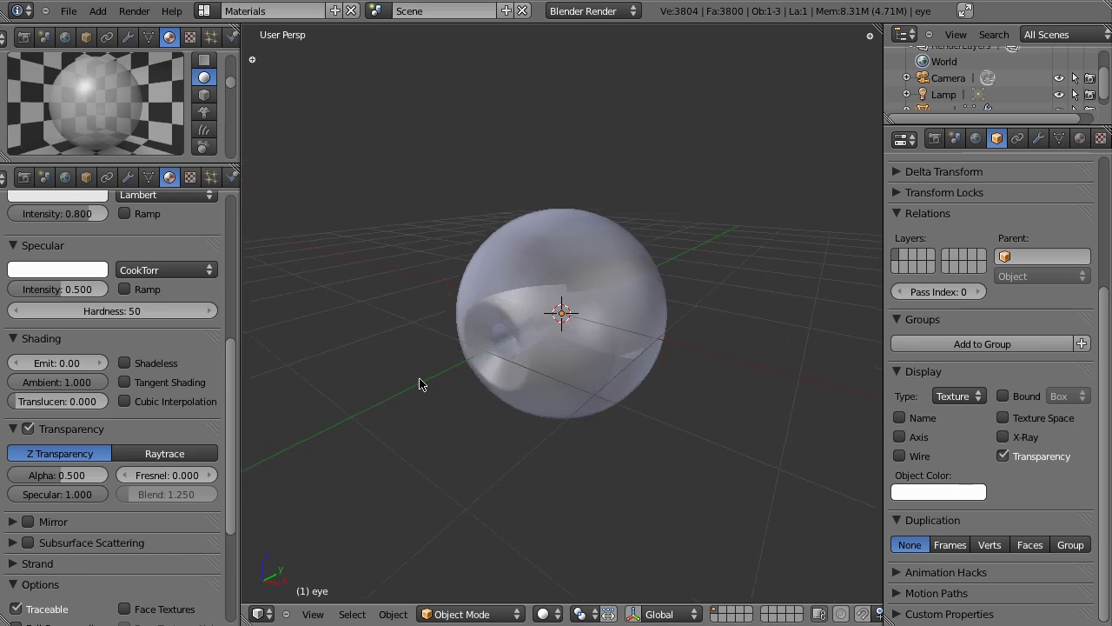
Step: Switch the diffuse shader to Oren-Nayar with roughness 0.3
{"action": "scroll", "coordinate": [178, 406], "scroll_direction": "up", "scroll_amount": 5}
{"action": "scroll", "coordinate": [178, 406], "scroll_direction": "up", "scroll_amount": 1}
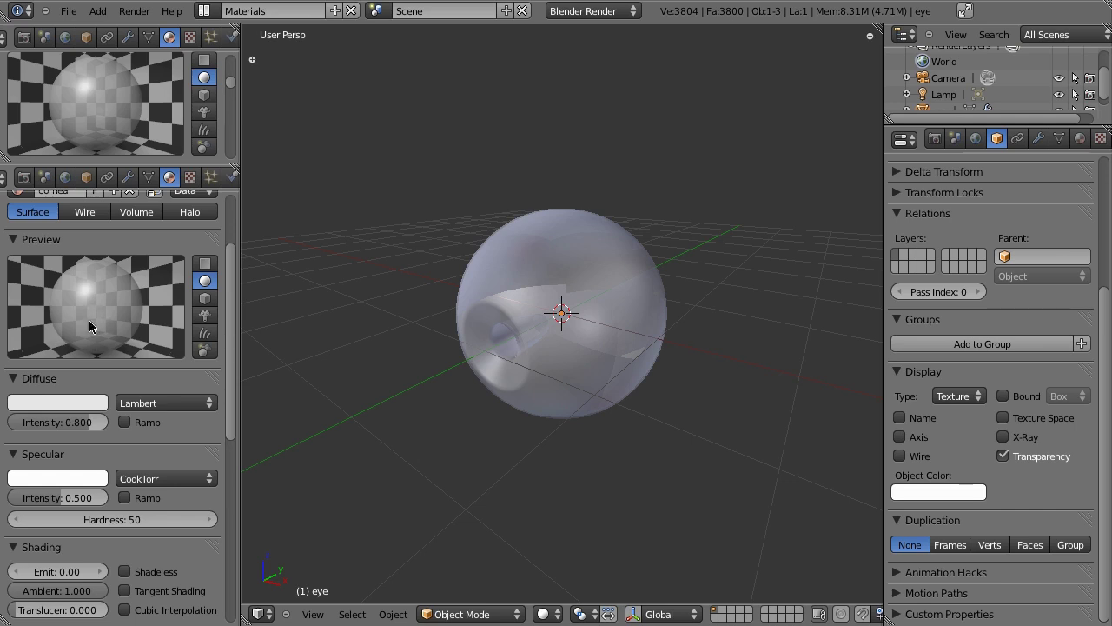
{"action": "scroll", "coordinate": [104, 317], "scroll_direction": "down", "scroll_amount": 2}
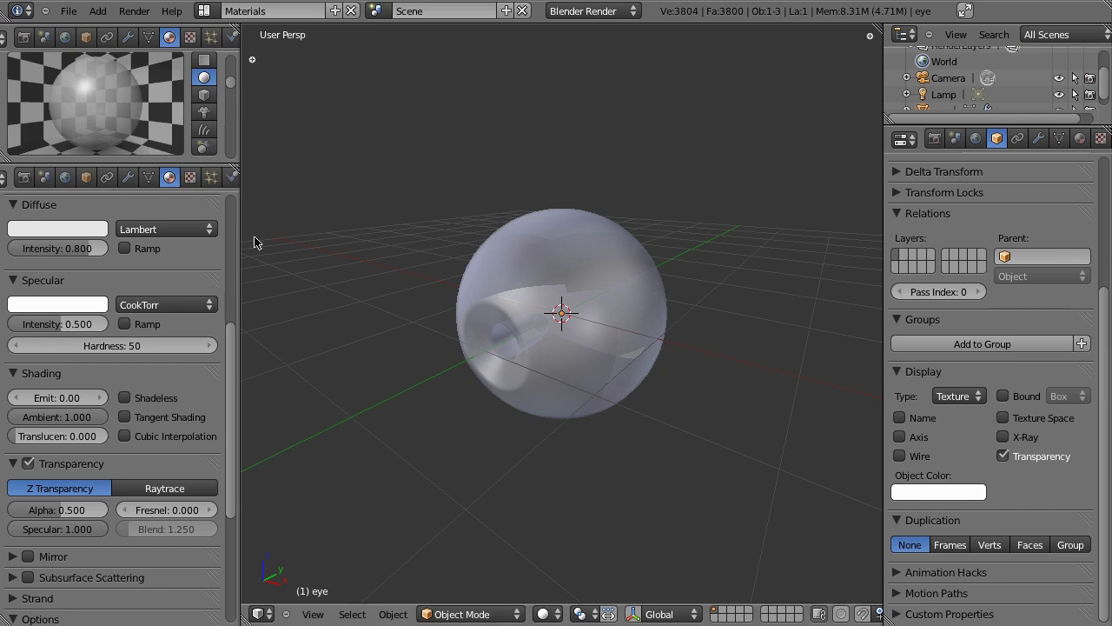
{"action": "left_click", "coordinate": [191, 229]}
{"action": "left_click", "coordinate": [193, 193]}
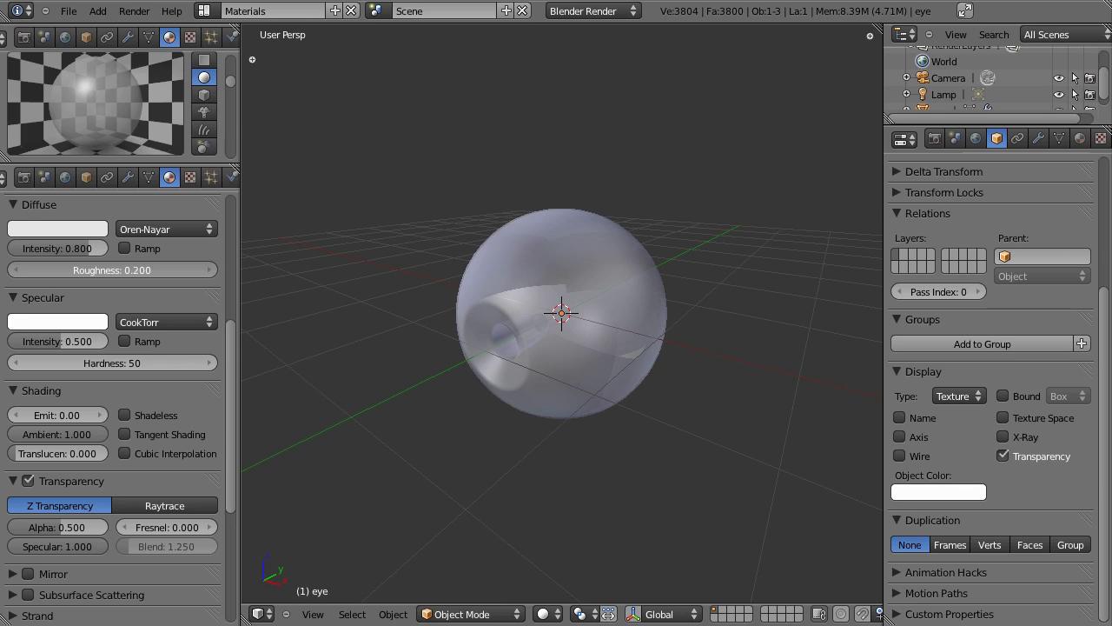
{"action": "left_click_drag", "start_coordinate": [130, 271], "coordinate": [146, 272]}
{"action": "left_click", "coordinate": [130, 271]}
{"action": "type", "text": "0"}
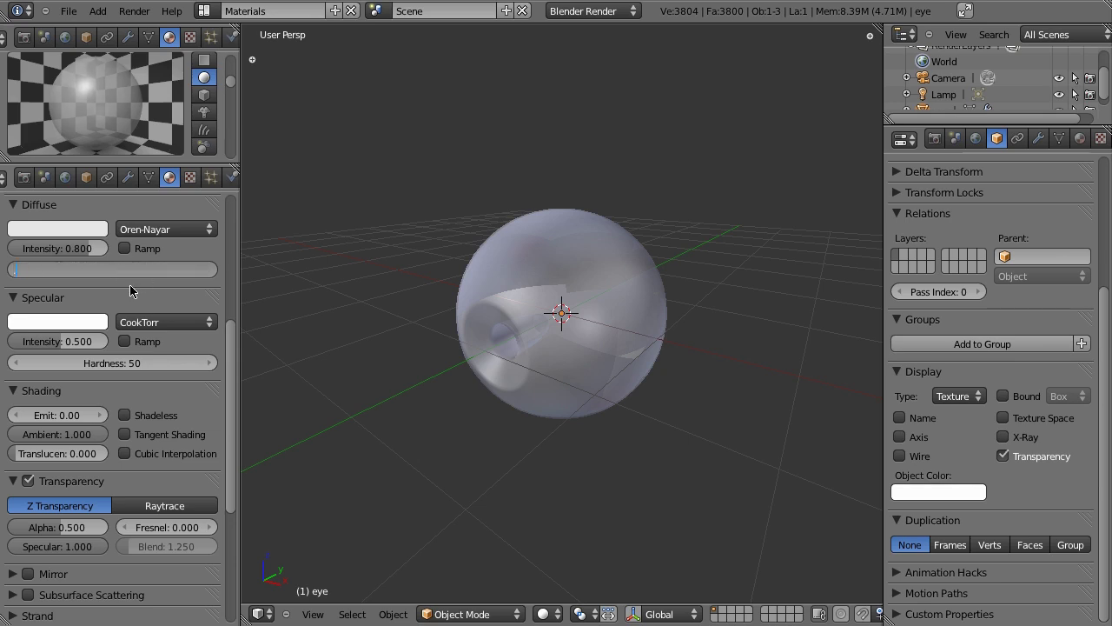
{"action": "type", "text": ".3"}
{"action": "key", "text": "Return"}
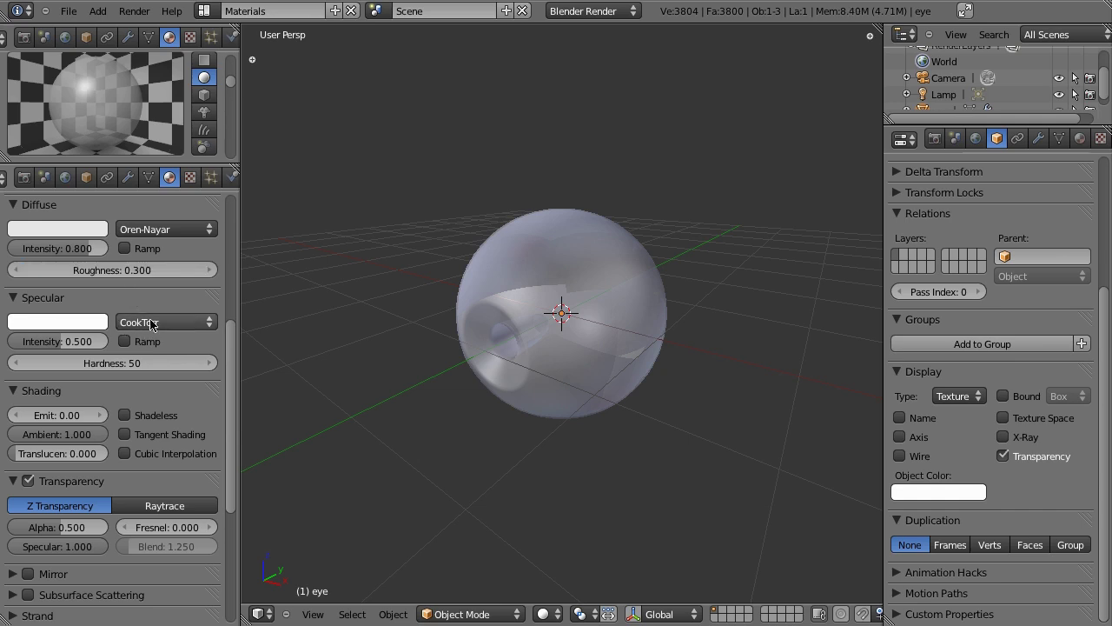
Step: Switch the specular shader to WardIso and raise transparency Fresnel to 3.000
{"action": "left_click", "coordinate": [160, 322]}
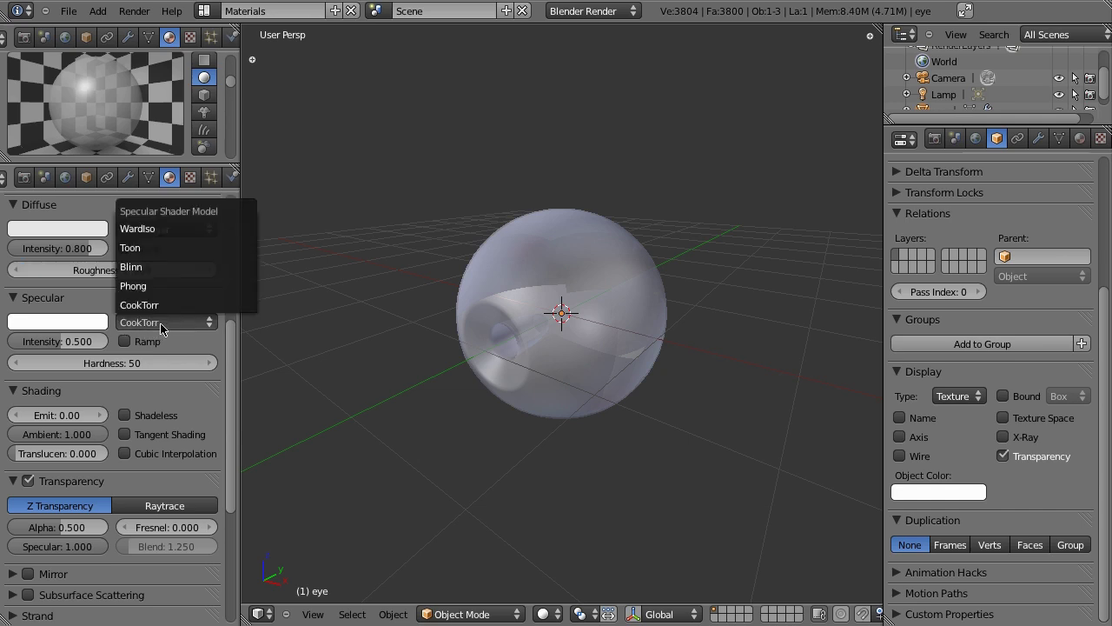
{"action": "left_click", "coordinate": [163, 229]}
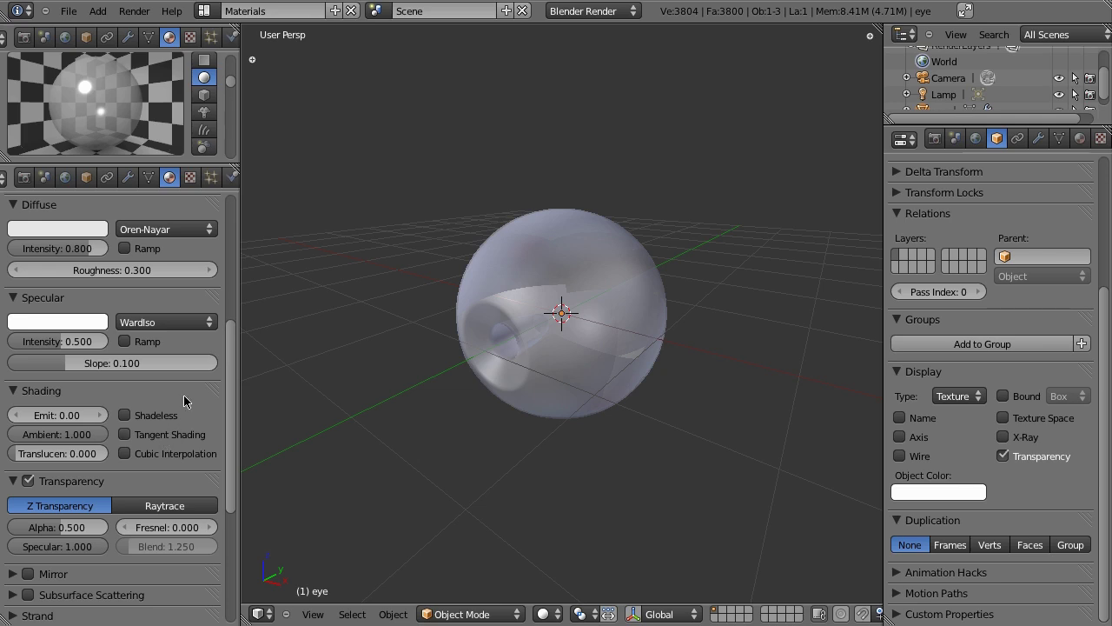
{"action": "scroll", "coordinate": [180, 358], "scroll_direction": "down", "scroll_amount": 4}
{"action": "left_click_drag", "start_coordinate": [174, 387], "coordinate": [229, 387]}
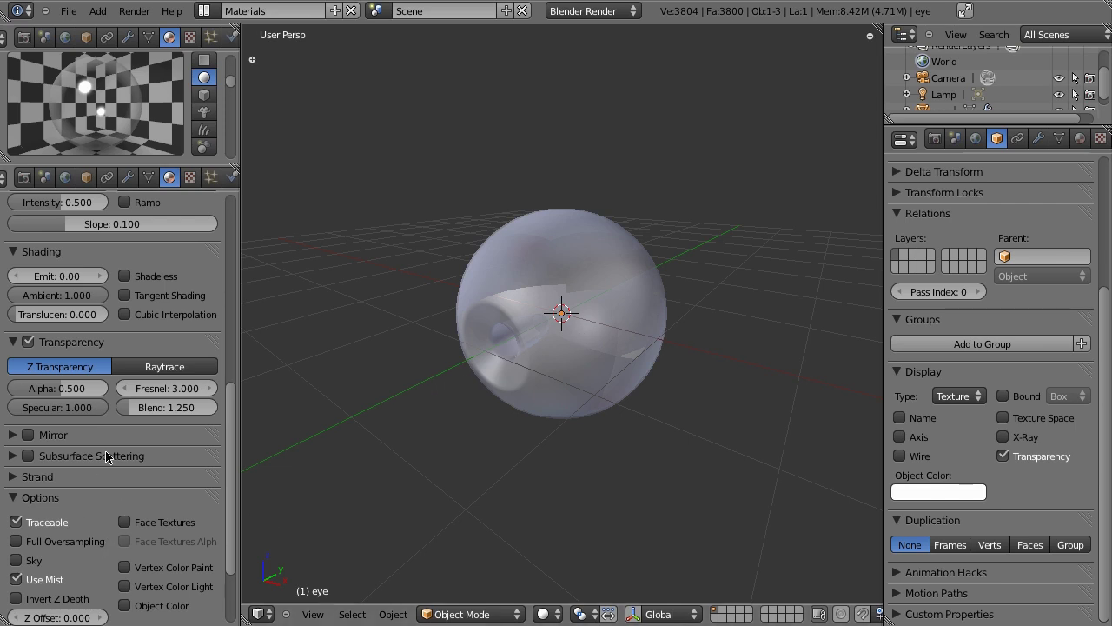
Step: Uncheck Traceable and Cast Buffer Shadow on the cornea material, then inspect the eye
{"action": "scroll", "coordinate": [108, 450], "scroll_direction": "down", "scroll_amount": 3}
{"action": "left_click", "coordinate": [17, 418]}
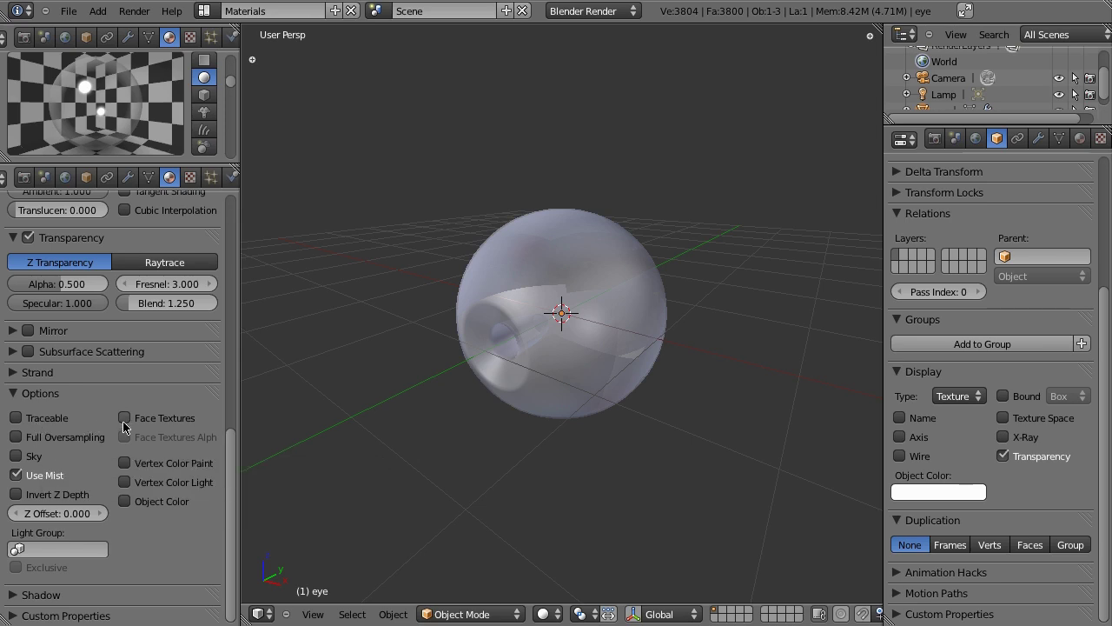
{"action": "scroll", "coordinate": [122, 421], "scroll_direction": "down", "scroll_amount": 1}
{"action": "left_click", "coordinate": [22, 594]}
{"action": "scroll", "coordinate": [52, 591], "scroll_direction": "down", "scroll_amount": 3}
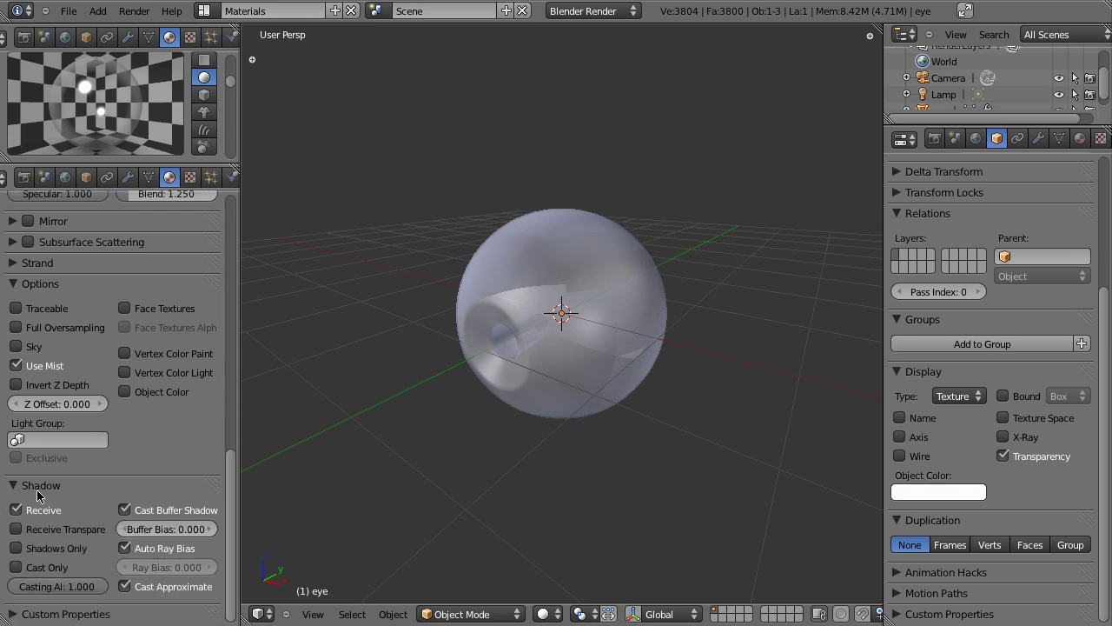
{"action": "left_click", "coordinate": [125, 510]}
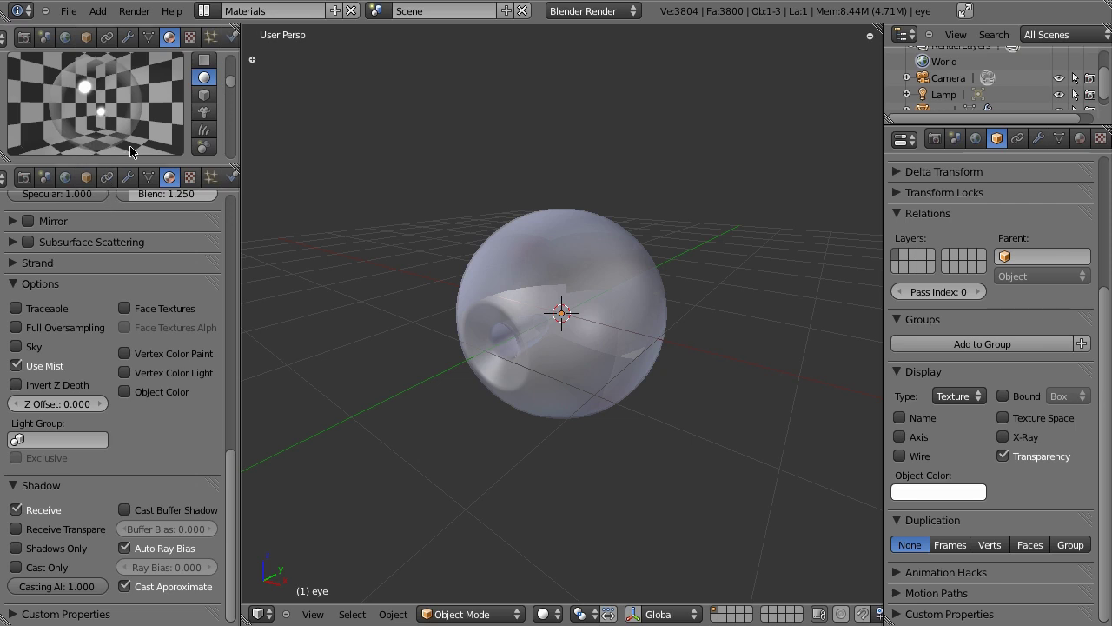
{"action": "left_click", "coordinate": [126, 510]}
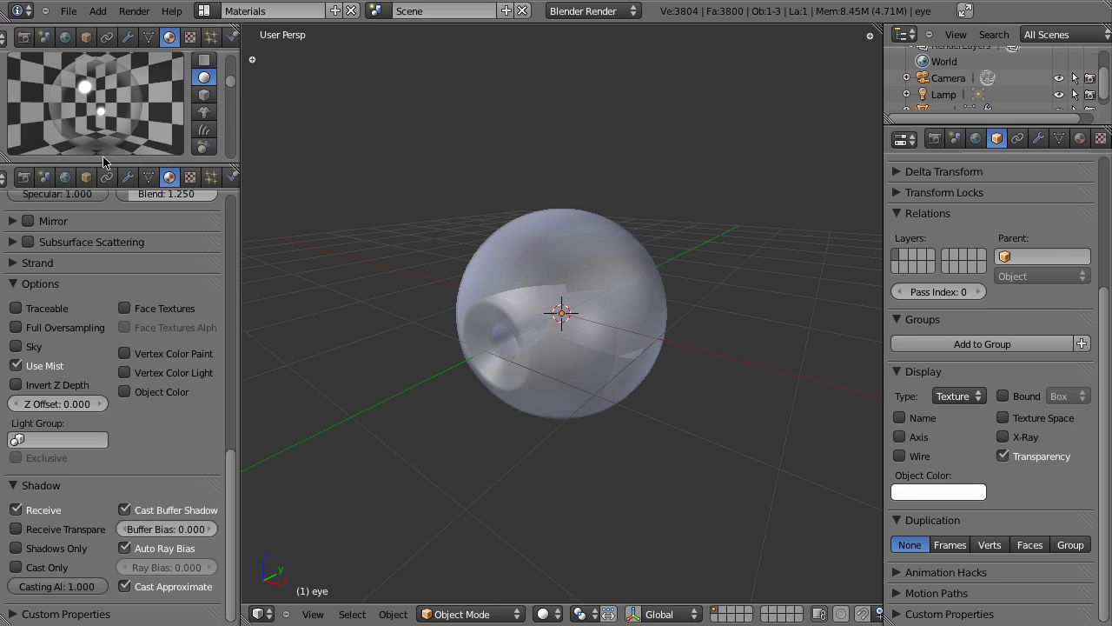
{"action": "left_click", "coordinate": [141, 511]}
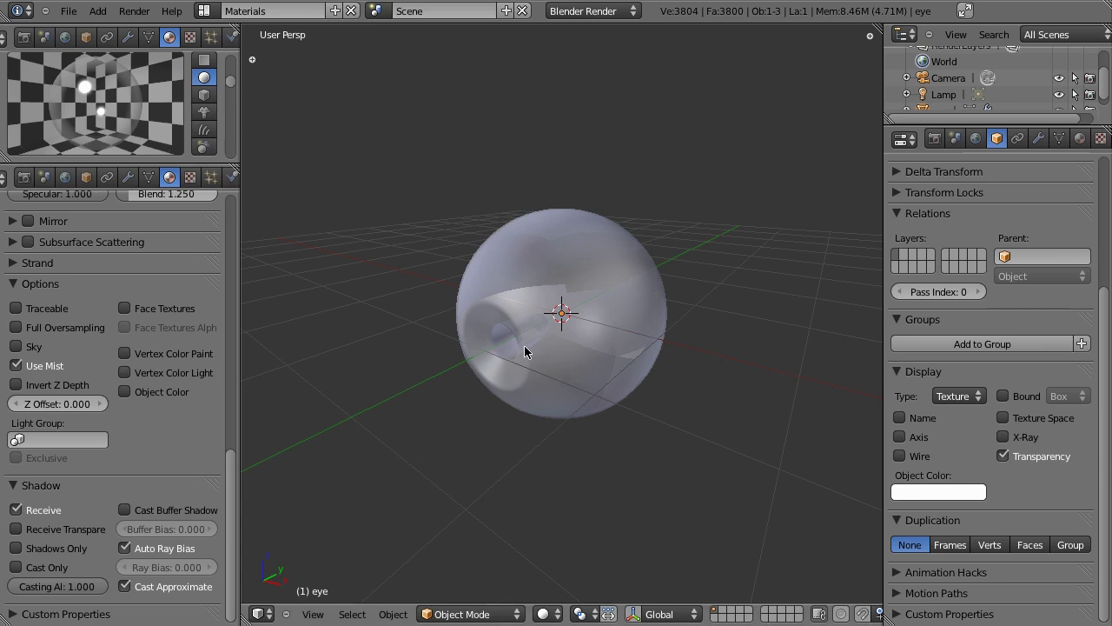
{"action": "mouse_move", "coordinate": [522, 348]}
{"action": "middle_mouse_down"}
{"action": "mouse_move", "coordinate": [496, 372]}
{"action": "mouse_move", "coordinate": [524, 374]}
{"action": "mouse_move", "coordinate": [524, 351]}
{"action": "middle_mouse_up"}
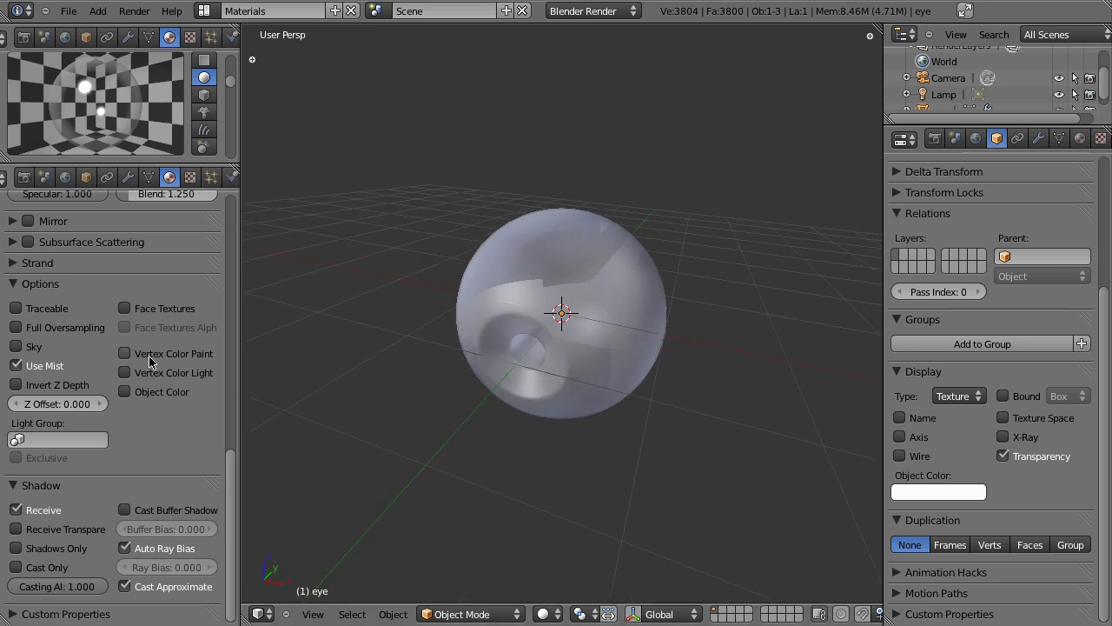
{"action": "scroll", "coordinate": [151, 362], "scroll_direction": "up", "scroll_amount": 8}
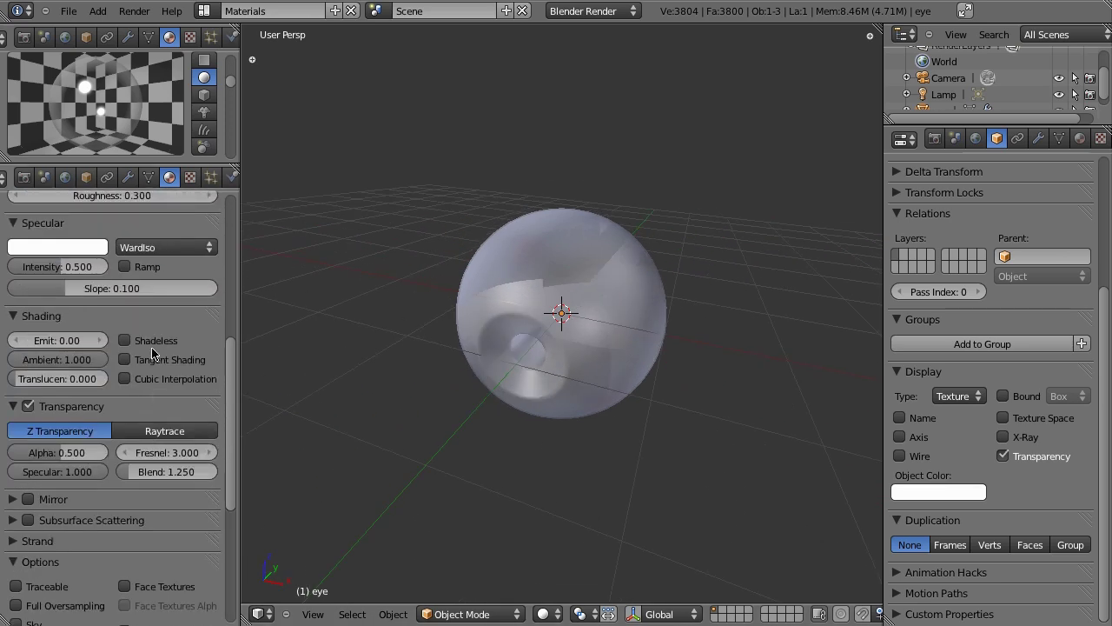
{"action": "scroll", "coordinate": [152, 352], "scroll_direction": "up", "scroll_amount": 10}
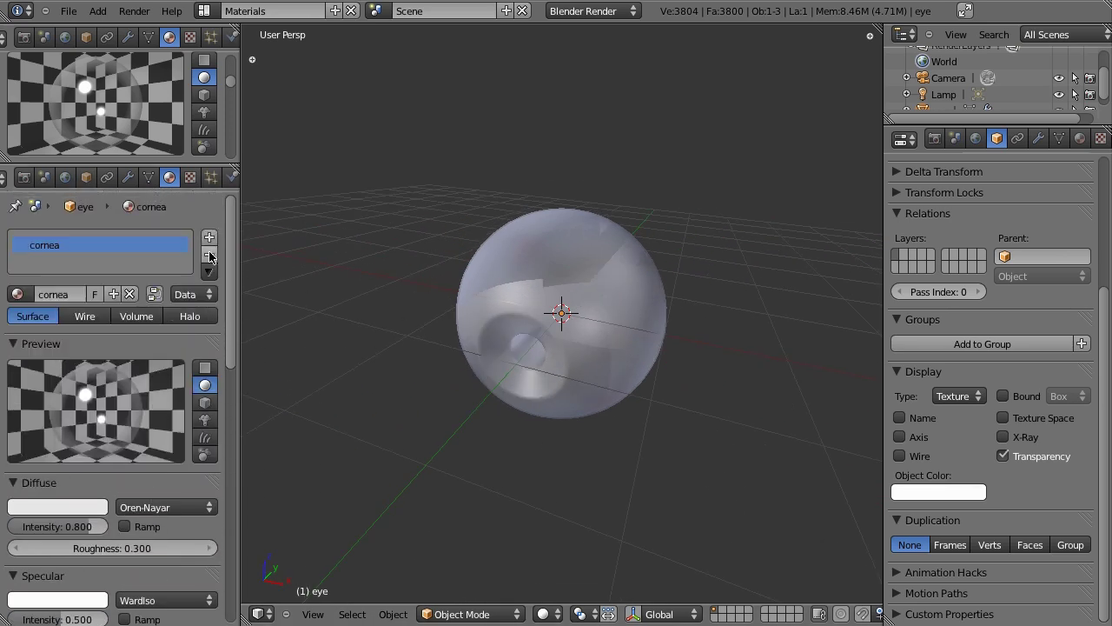
Step: Add a second material slot with a new material renamed eye
{"action": "left_click", "coordinate": [208, 236]}
{"action": "left_click", "coordinate": [60, 295]}
{"action": "left_click", "coordinate": [60, 295]}
{"action": "key", "text": "ctrl+a"}
{"action": "type", "text": "eye"}
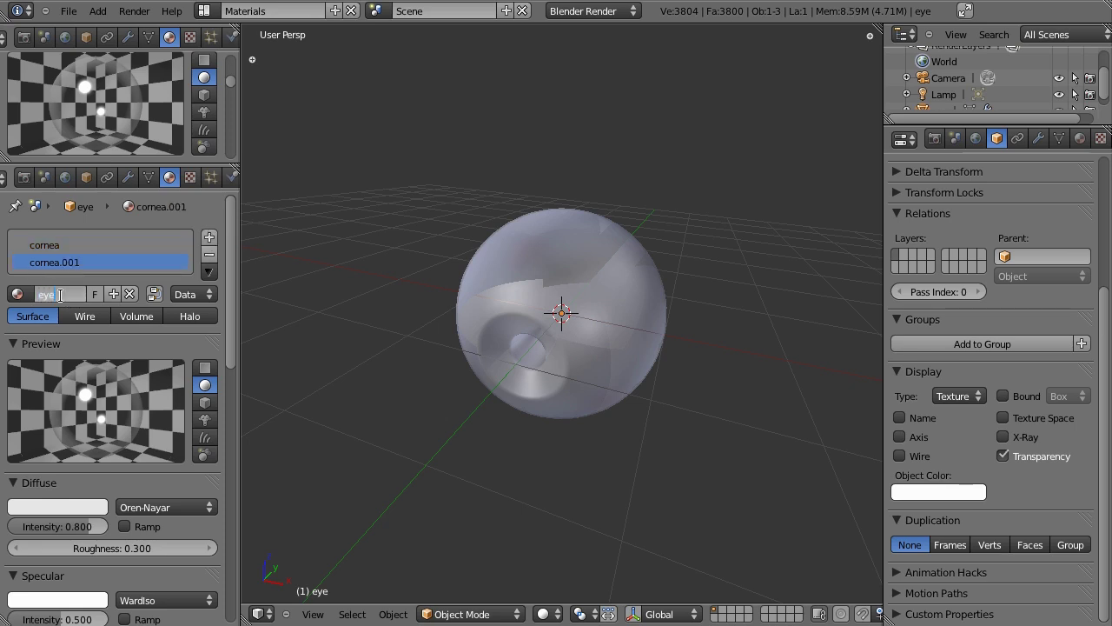
{"action": "key", "text": "Return"}
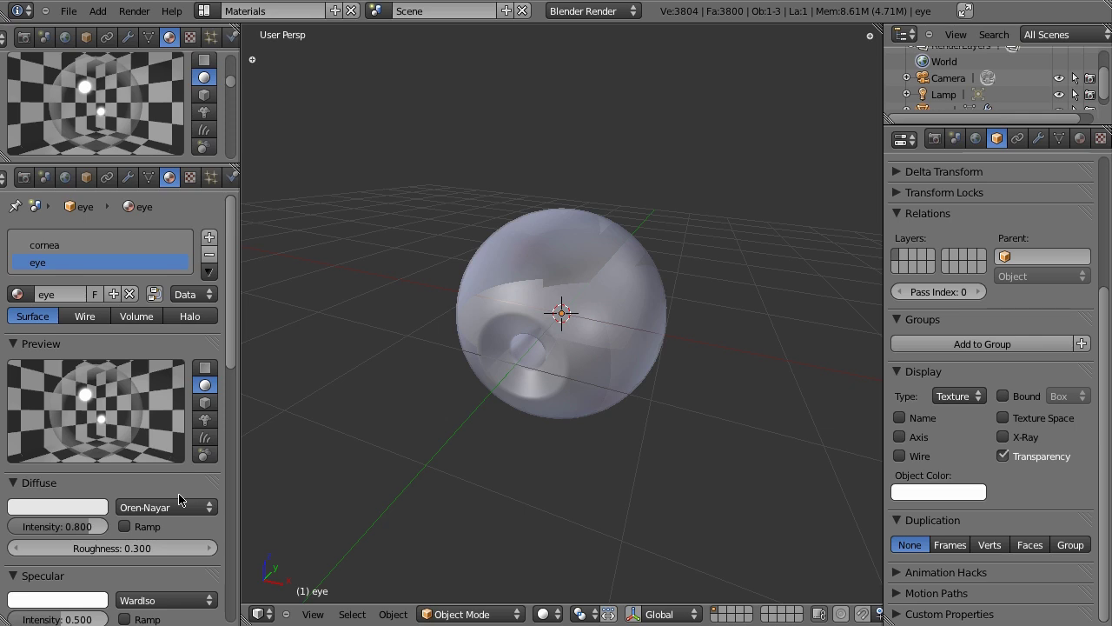
{"action": "scroll", "coordinate": [179, 499], "scroll_direction": "down", "scroll_amount": 5}
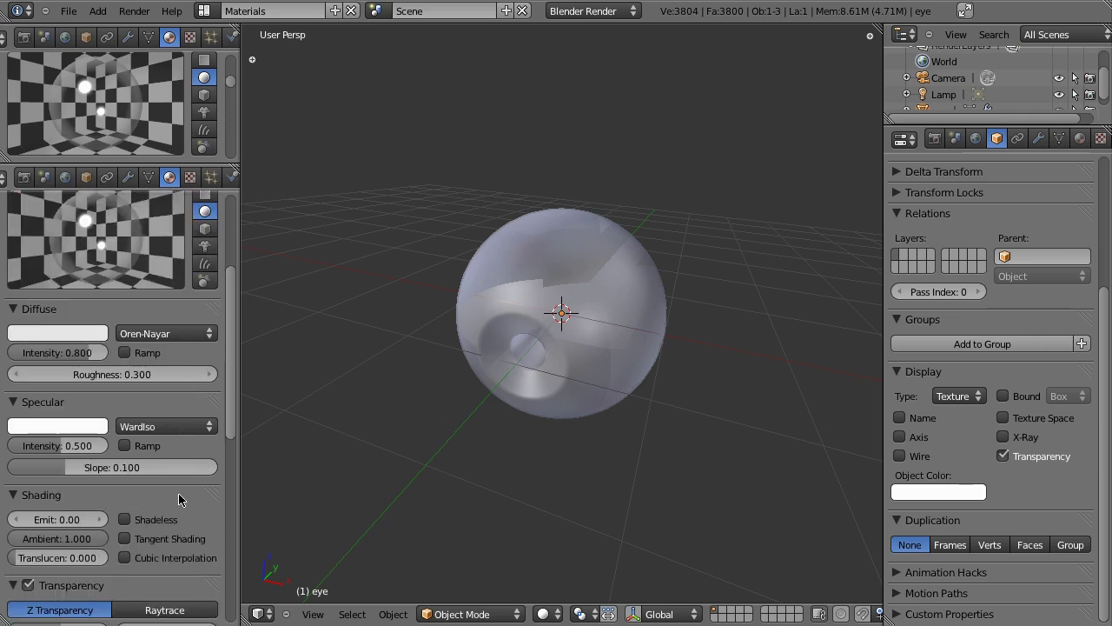
Step: Make the eye material's diffuse colour white with intensity 0.9
{"action": "left_click", "coordinate": [63, 336]}
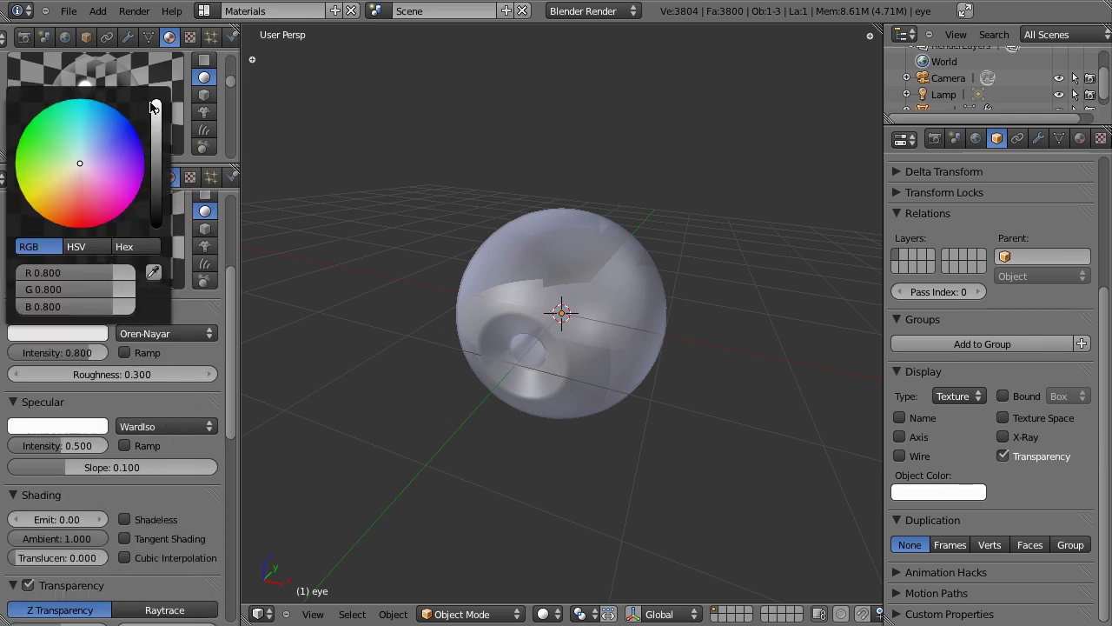
{"action": "left_click_drag", "start_coordinate": [158, 112], "coordinate": [159, 89]}
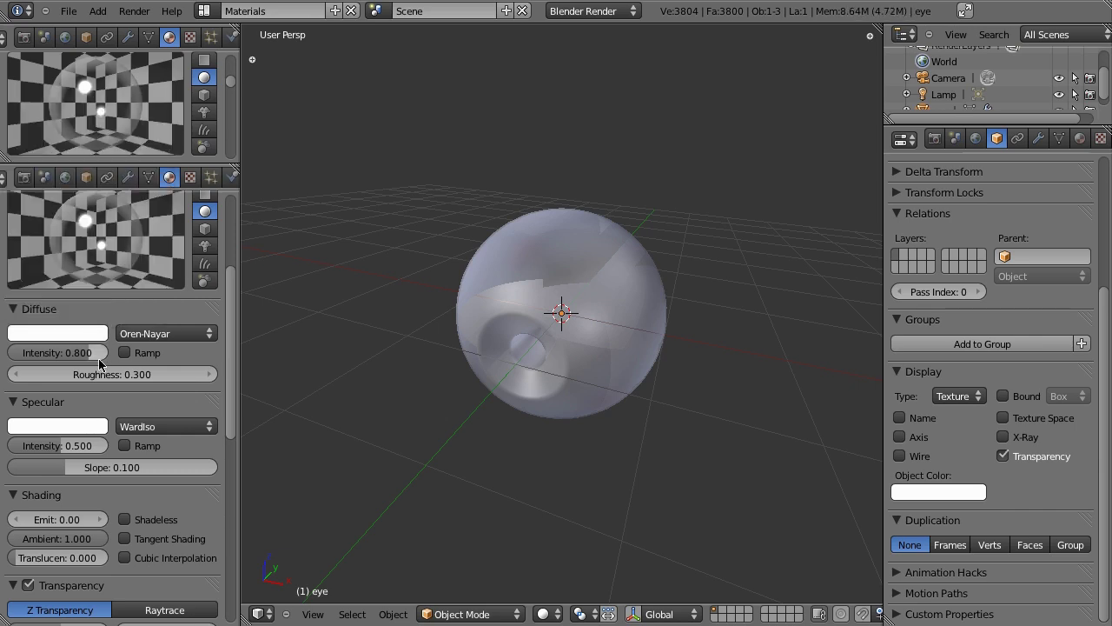
{"action": "left_click", "coordinate": [49, 353]}
{"action": "key", "text": "BackSpace"}
{"action": "type", "text": ".9"}
{"action": "key", "text": "Return"}
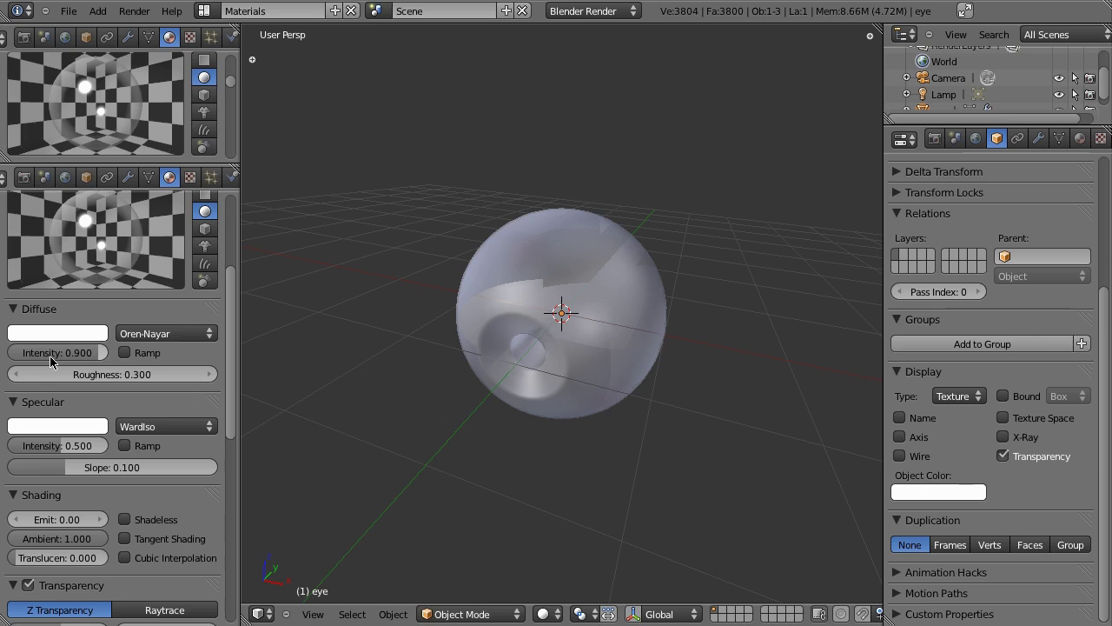
Step: Set diffuse roughness to 0.5 and switch the specular shader to CookTorr
{"action": "left_click", "coordinate": [109, 382]}
{"action": "key", "text": "BackSpace"}
{"action": "type", "text": ".5"}
{"action": "key", "text": "Return"}
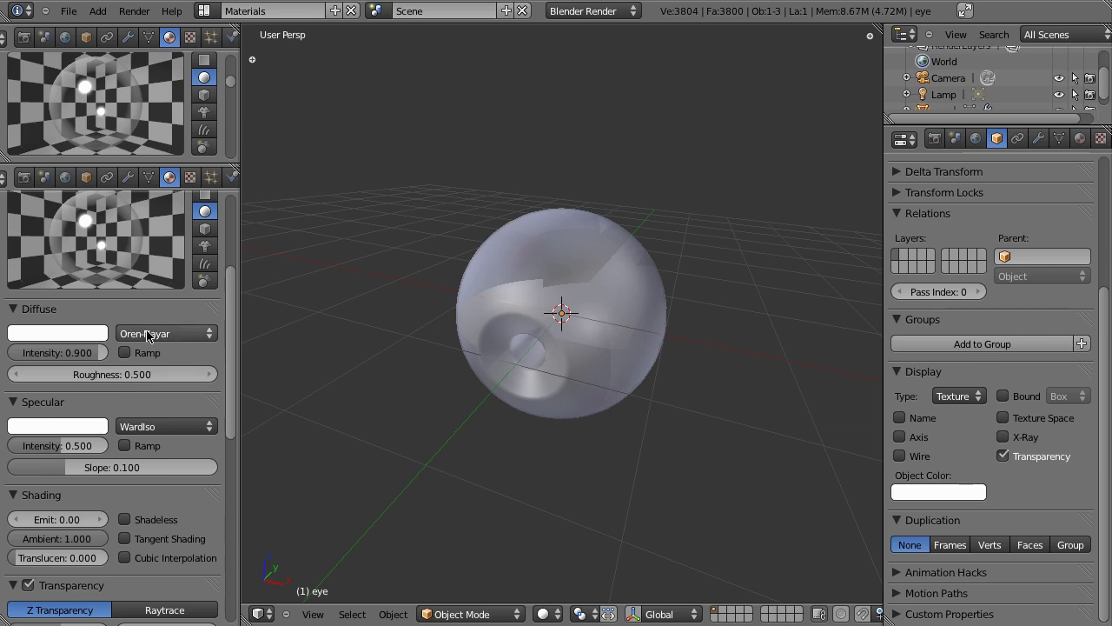
{"action": "scroll", "coordinate": [144, 351], "scroll_direction": "down", "scroll_amount": 2}
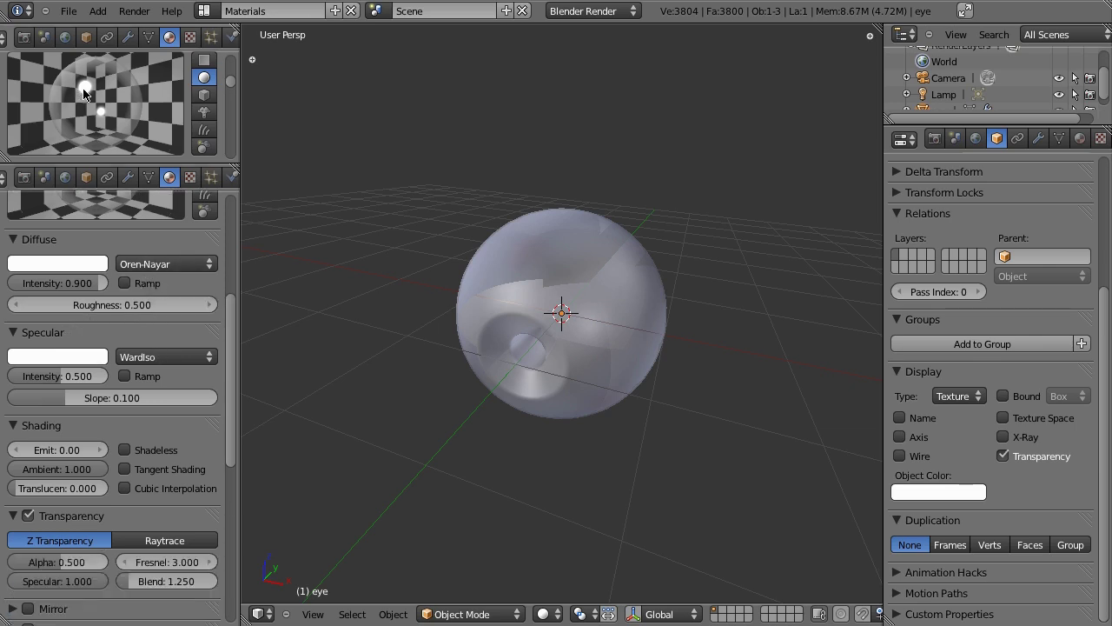
{"action": "left_click", "coordinate": [165, 357]}
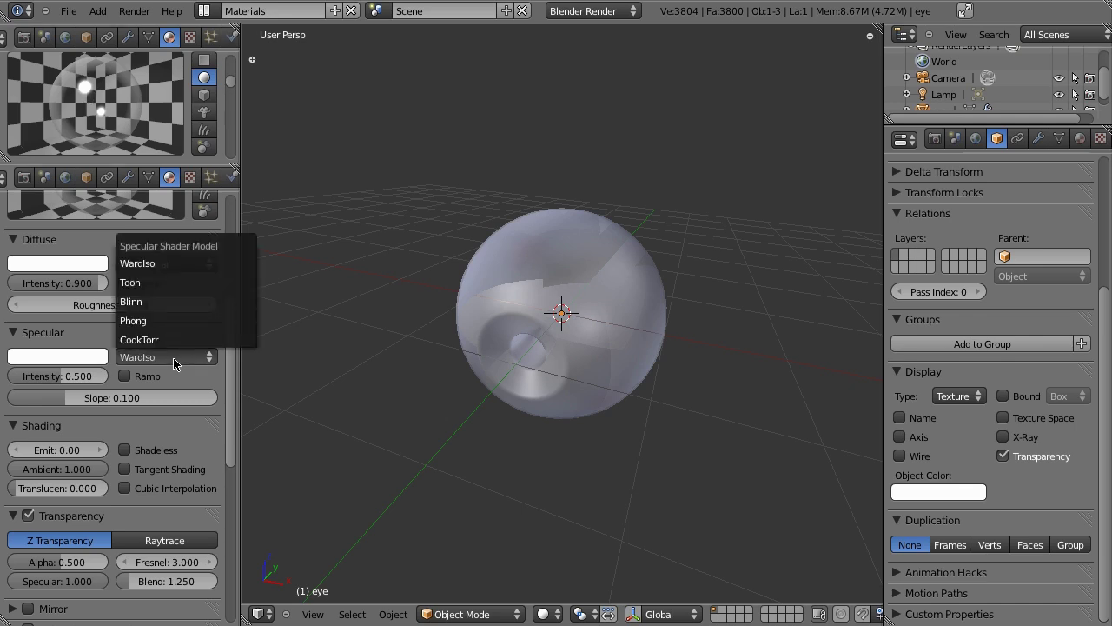
{"action": "left_click", "coordinate": [167, 337]}
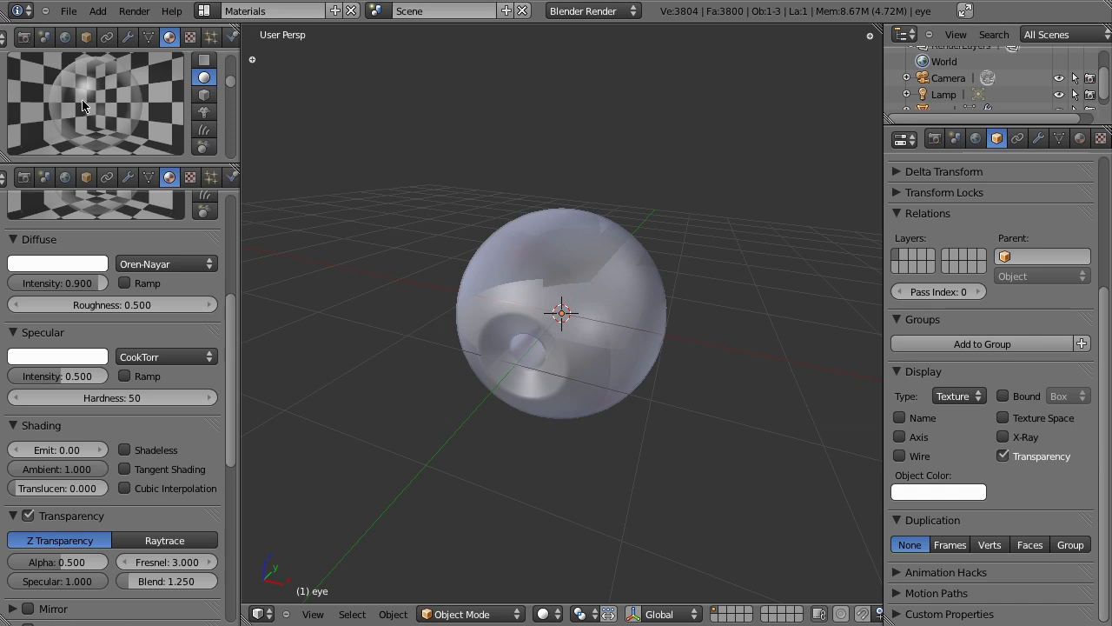
Step: Turn off transparency on the eye material and set Alpha to 1
{"action": "scroll", "coordinate": [134, 378], "scroll_direction": "down", "scroll_amount": 3}
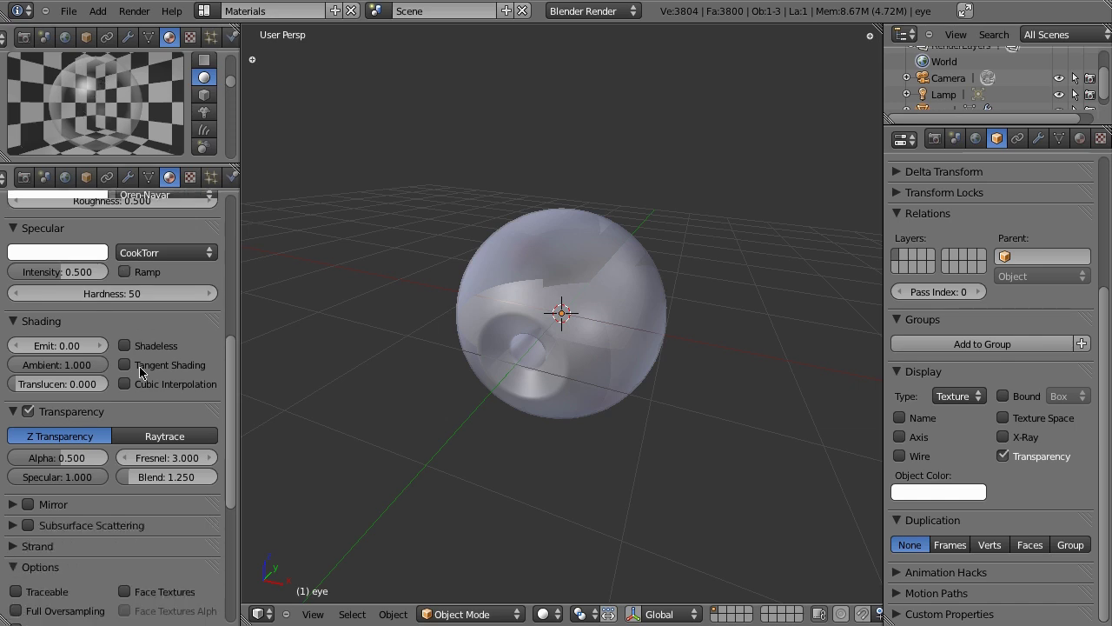
{"action": "left_click", "coordinate": [29, 412]}
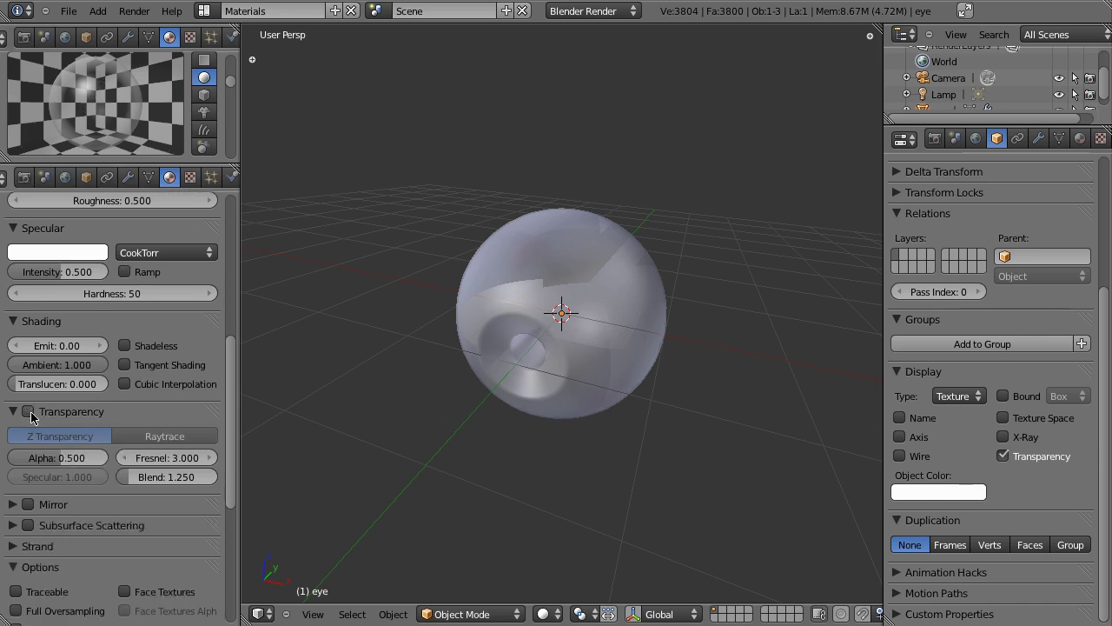
{"action": "left_click", "coordinate": [103, 450]}
{"action": "type", "text": "1"}
{"action": "key", "text": "Return"}
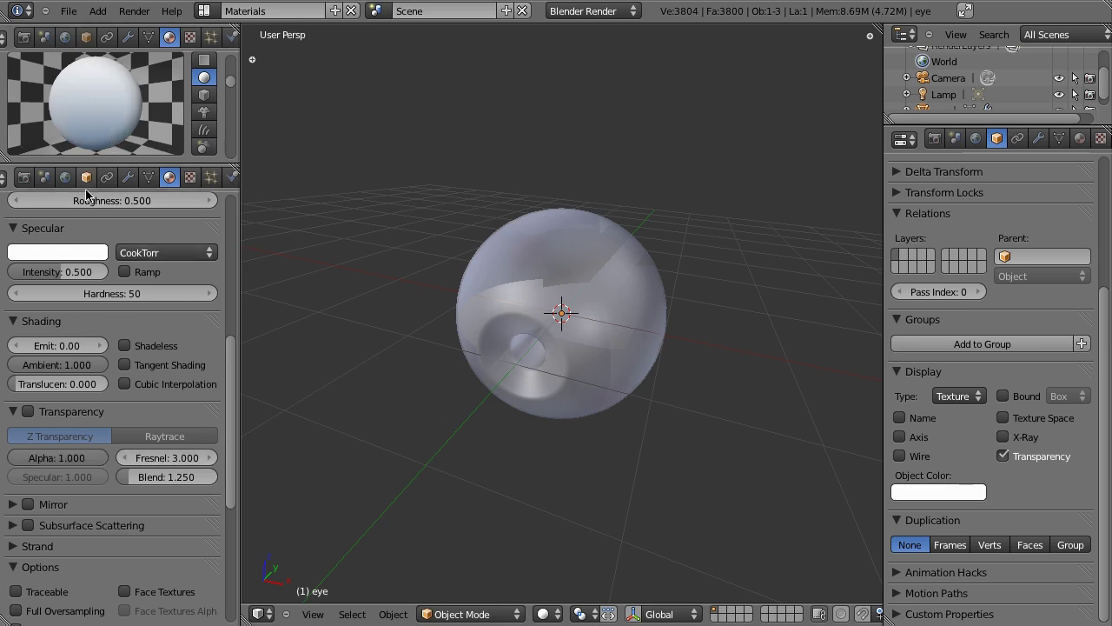
Step: Reduce Fresnel to 0.000 and re-enable Cast Buffer Shadow
{"action": "left_click", "coordinate": [165, 458]}
{"action": "type", "text": "0.2"}
{"action": "key", "text": "Return"}
{"action": "left_click_drag", "start_coordinate": [167, 458], "coordinate": [139, 458]}
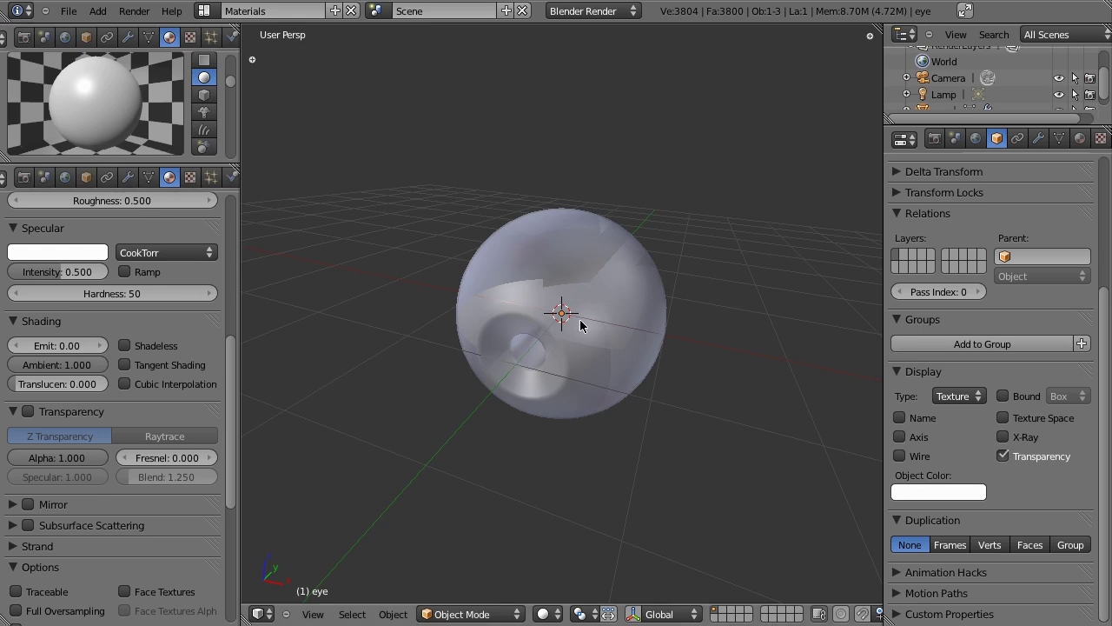
{"action": "scroll", "coordinate": [69, 408], "scroll_direction": "down", "scroll_amount": 5}
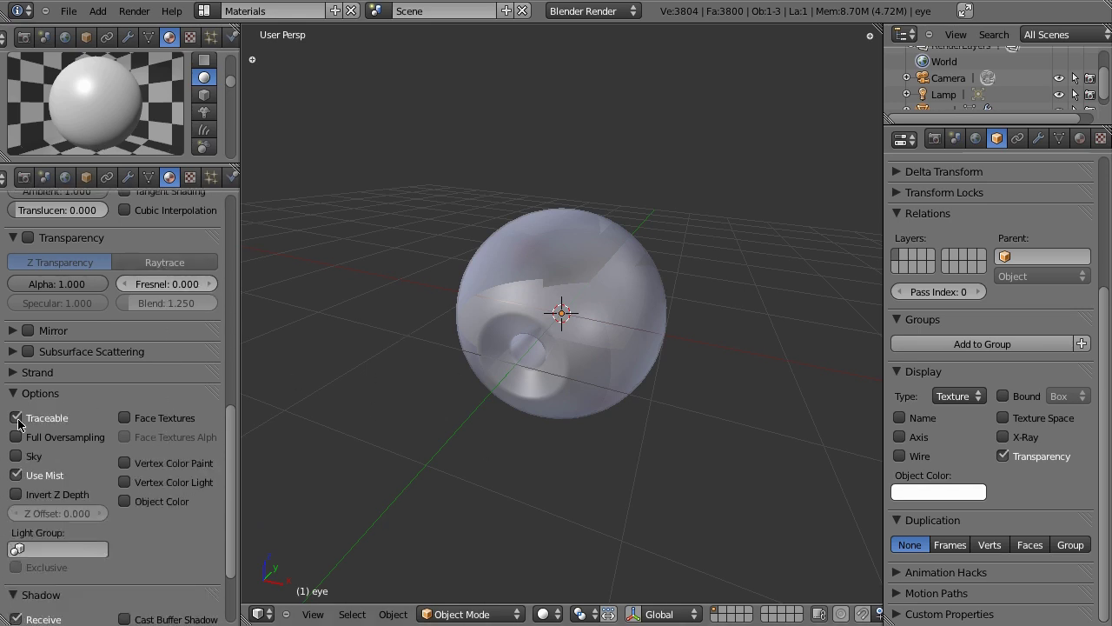
{"action": "scroll", "coordinate": [94, 391], "scroll_direction": "down", "scroll_amount": 3}
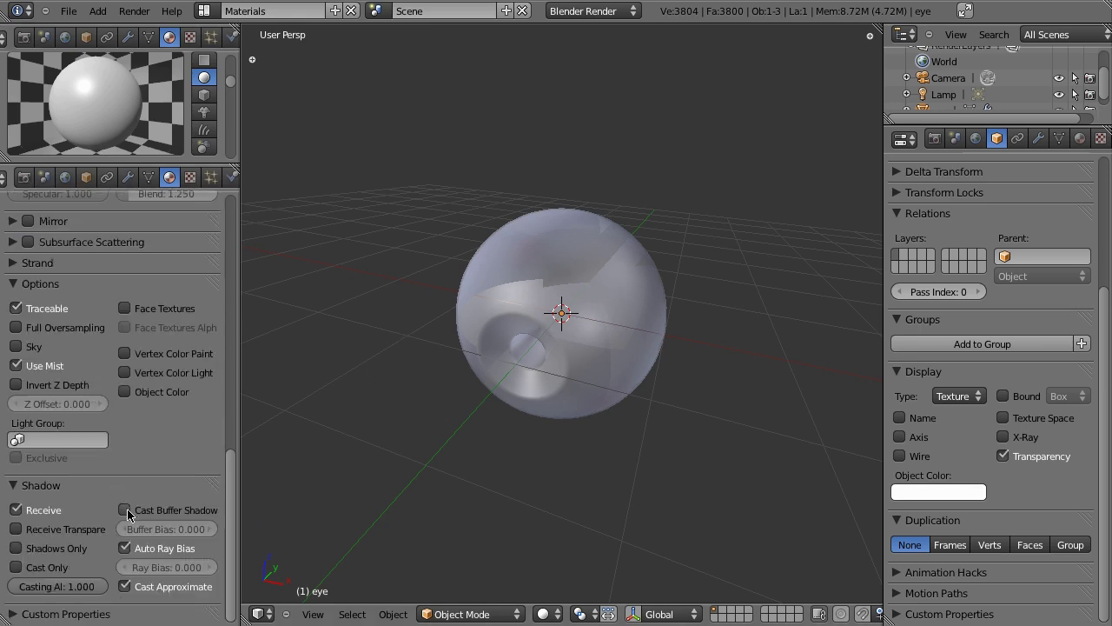
{"action": "left_click", "coordinate": [126, 510]}
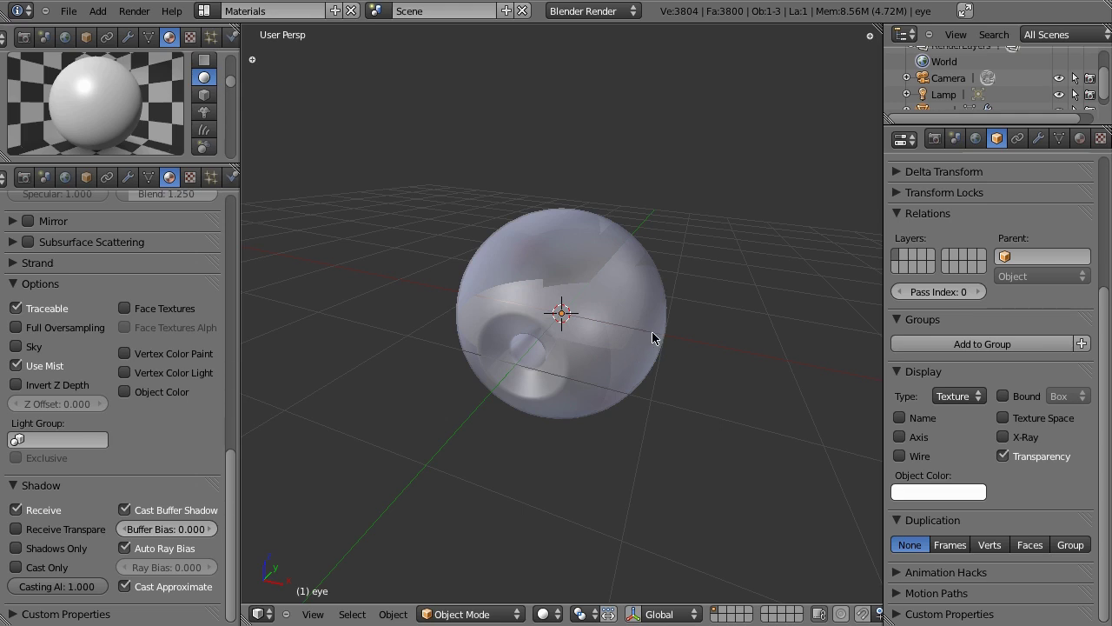
Step: Enter Edit Mode on the eye and pick several faces on the sphere
{"action": "mouse_move", "coordinate": [591, 415]}
{"action": "middle_mouse_down"}
{"action": "mouse_move", "coordinate": [583, 390]}
{"action": "mouse_move", "coordinate": [598, 366]}
{"action": "middle_mouse_up"}
{"action": "key", "text": "Tab"}
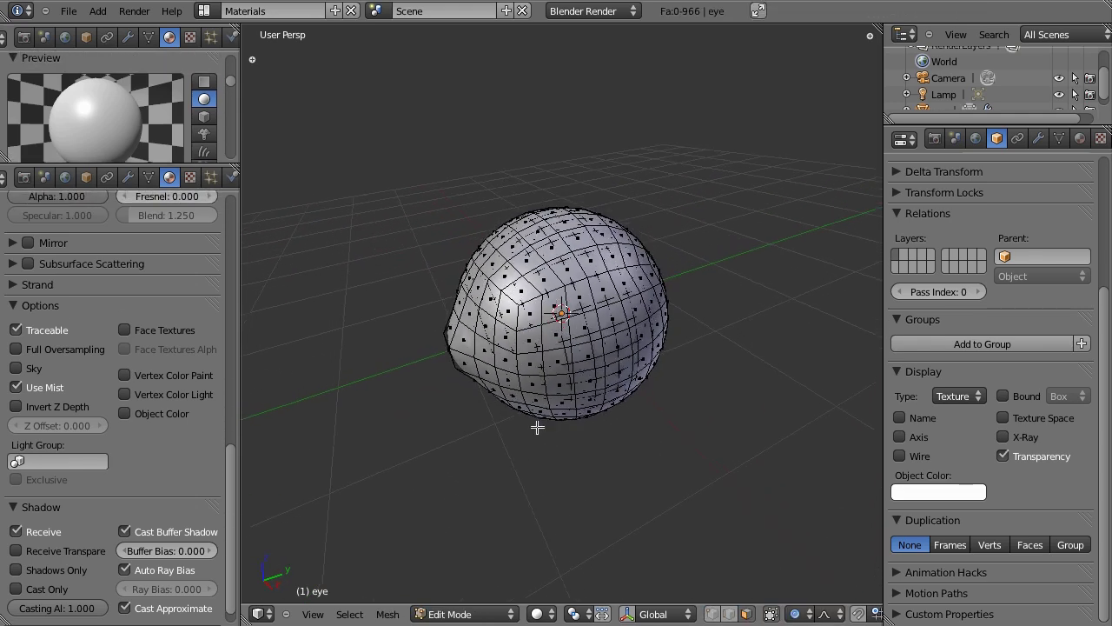
{"action": "middle_click_drag", "start_coordinate": [614, 363], "coordinate": [688, 335]}
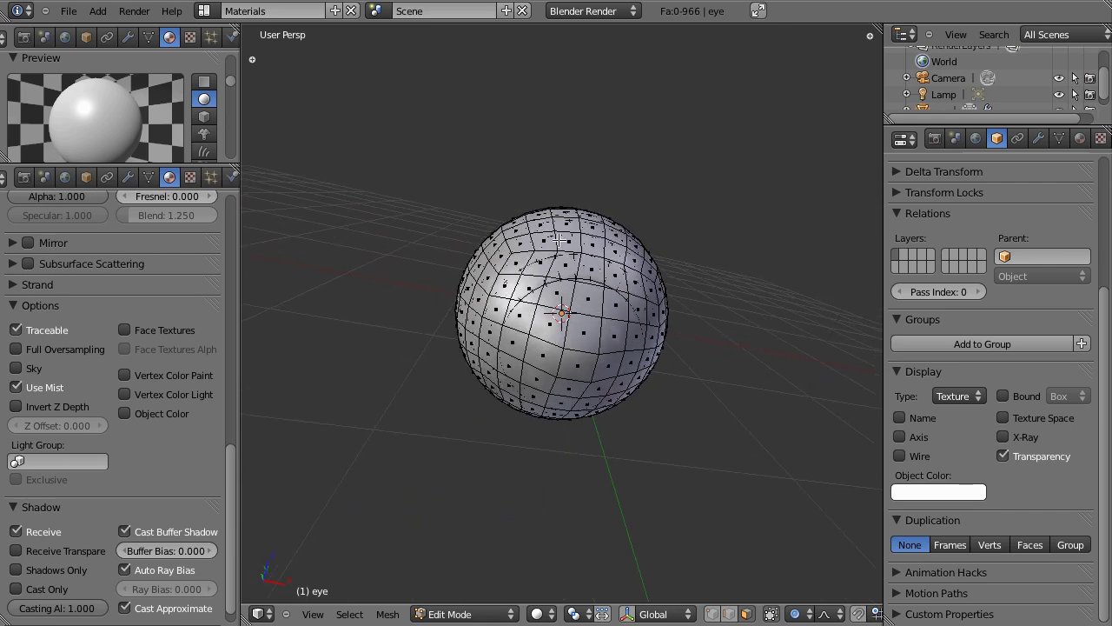
{"action": "middle_click_drag", "start_coordinate": [697, 251], "coordinate": [587, 312]}
{"action": "scroll", "coordinate": [586, 313], "scroll_direction": "up", "scroll_amount": 4}
{"action": "right_click", "coordinate": [581, 306]}
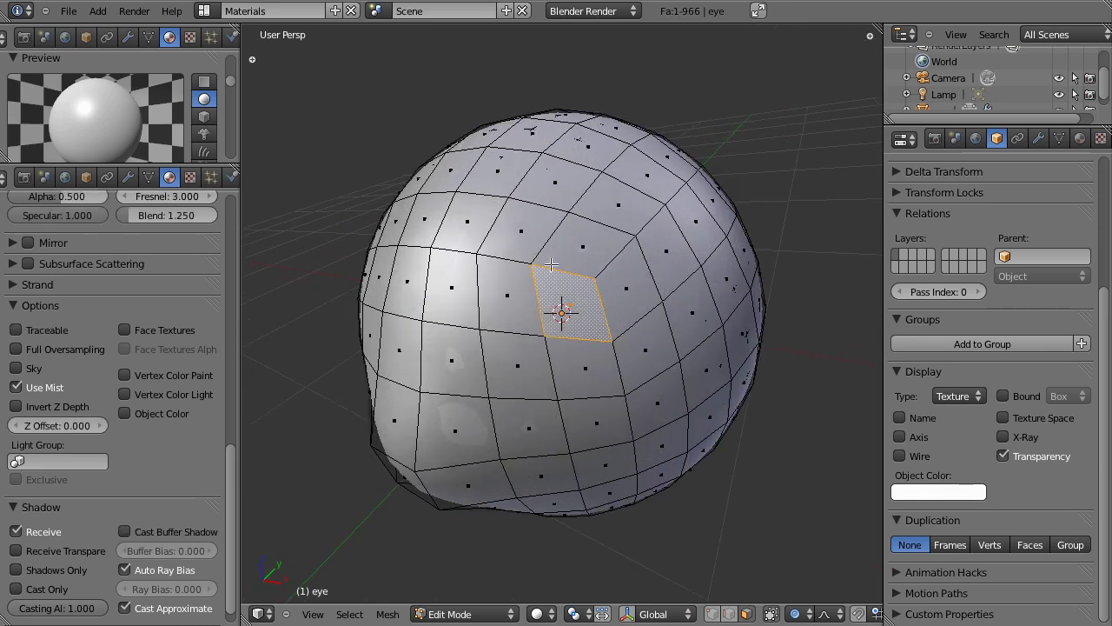
{"action": "right_click", "coordinate": [513, 236]}
{"action": "right_click", "coordinate": [458, 334]}
{"action": "scroll", "coordinate": [482, 386], "scroll_direction": "down", "scroll_amount": 3}
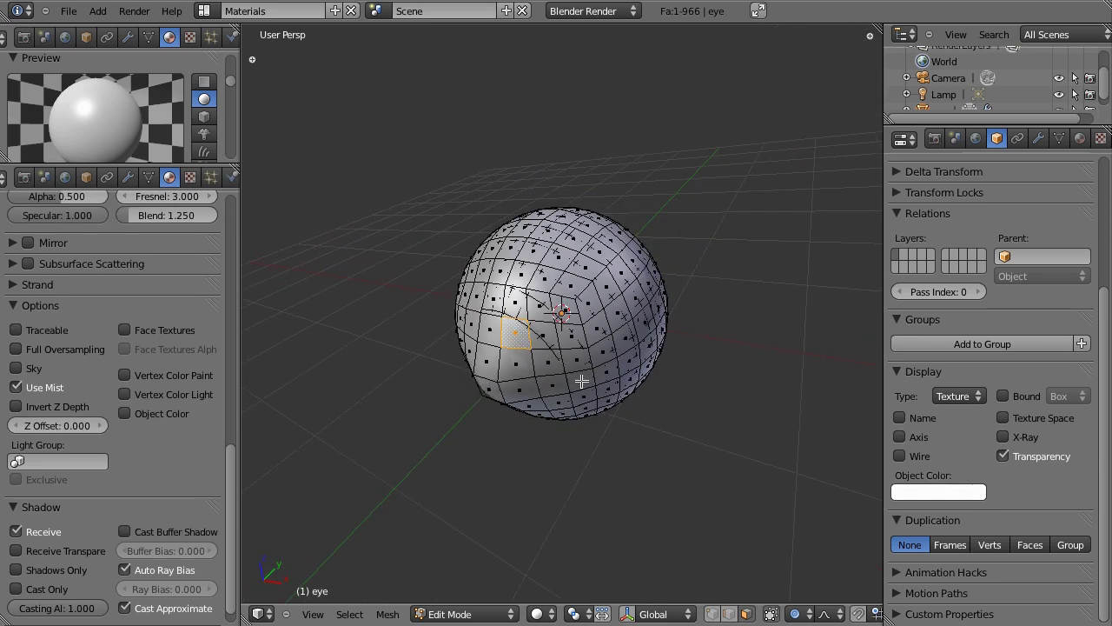
{"action": "scroll", "coordinate": [583, 384], "scroll_direction": "up", "scroll_amount": 3}
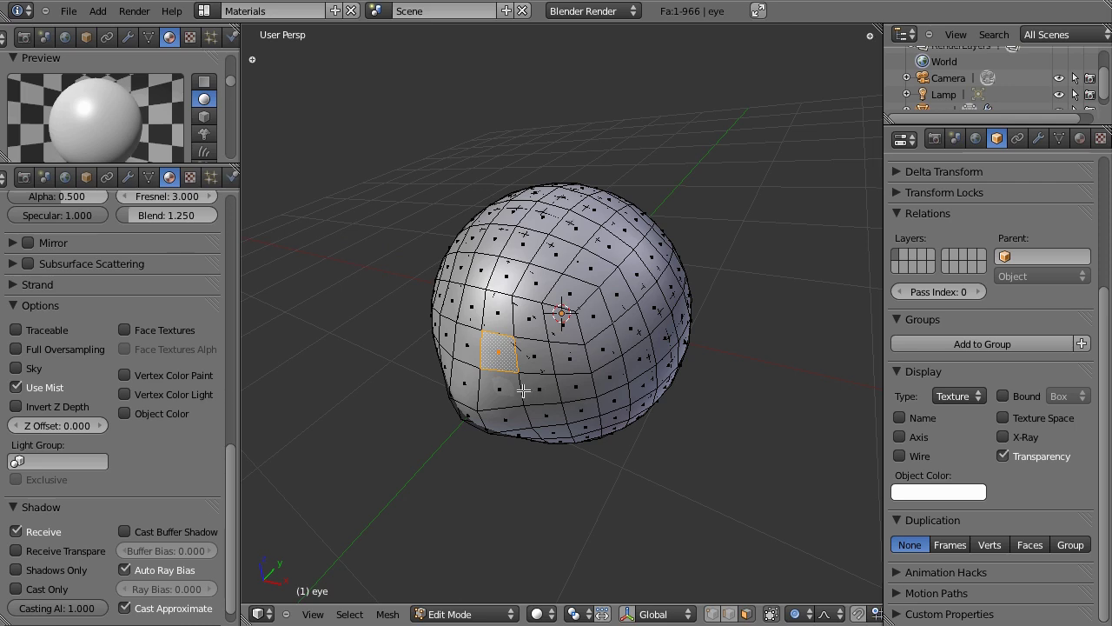
Step: Select the linked outer-shell faces, check the inner geometry in wireframe, then deselect all
{"action": "key", "text": "a"}
{"action": "key", "text": "l"}
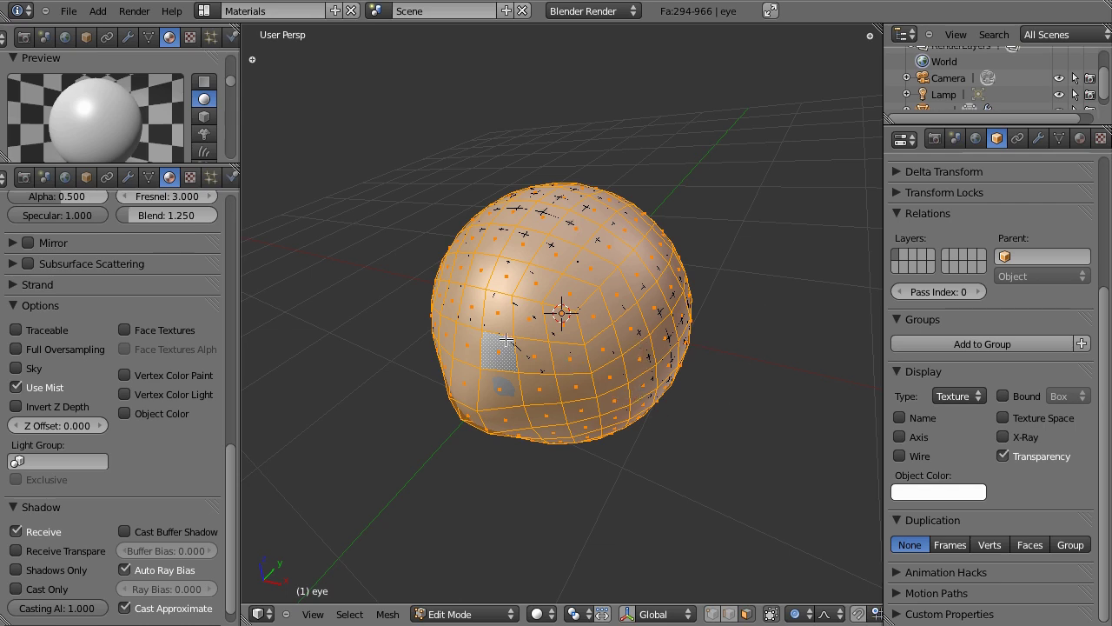
{"action": "key", "text": "z"}
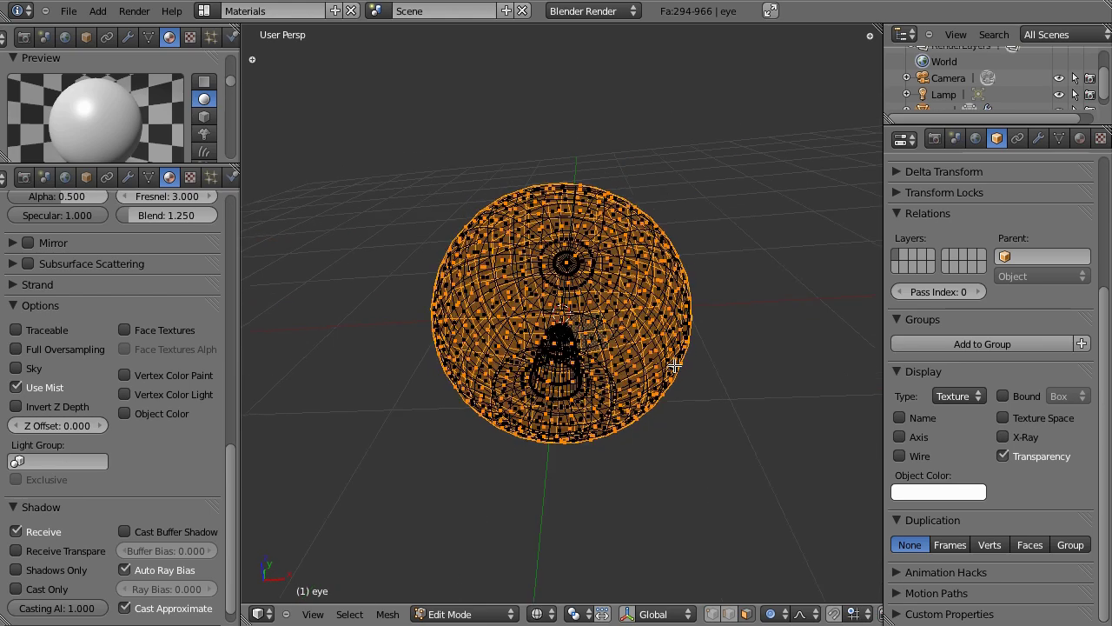
{"action": "key", "text": "z"}
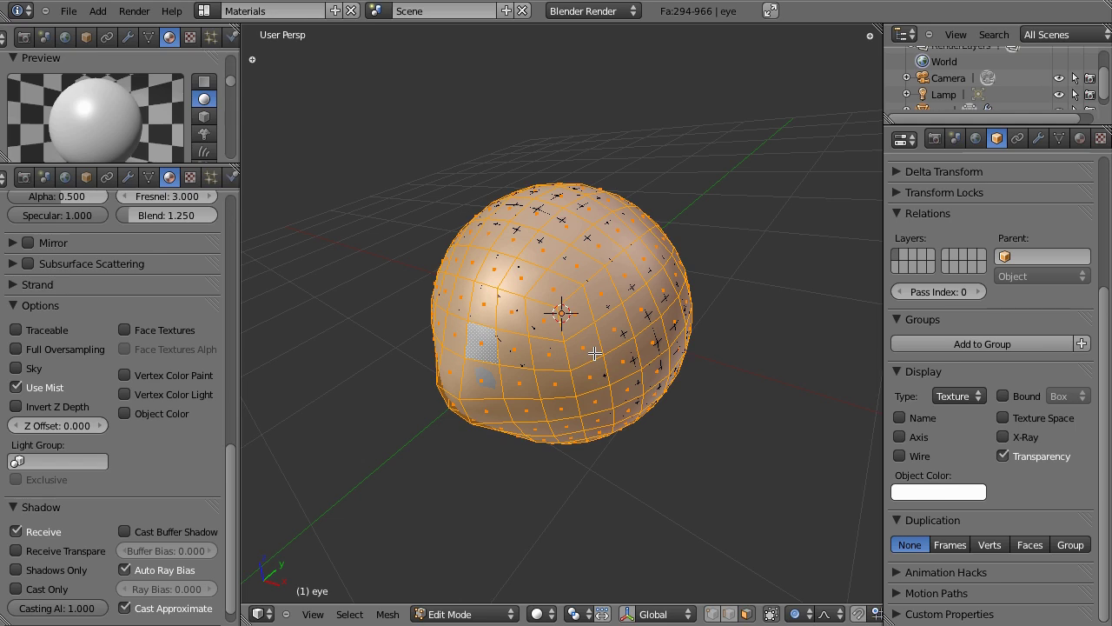
{"action": "key", "text": "a"}
{"action": "middle_click_drag", "start_coordinate": [580, 345], "coordinate": [649, 298]}
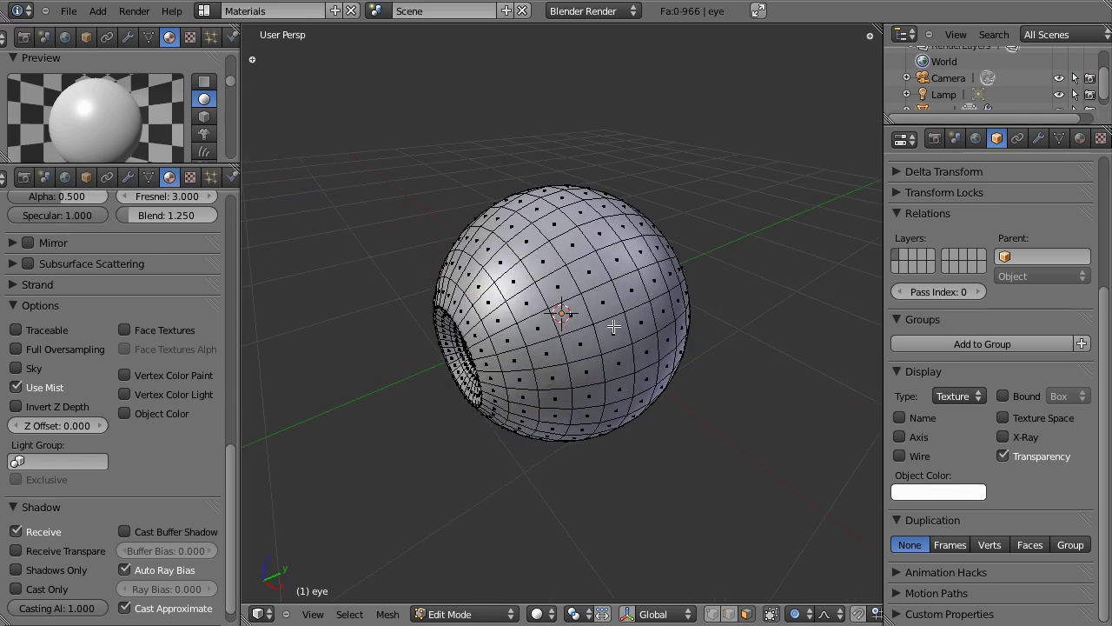
{"action": "middle_click_drag", "start_coordinate": [599, 352], "coordinate": [610, 345]}
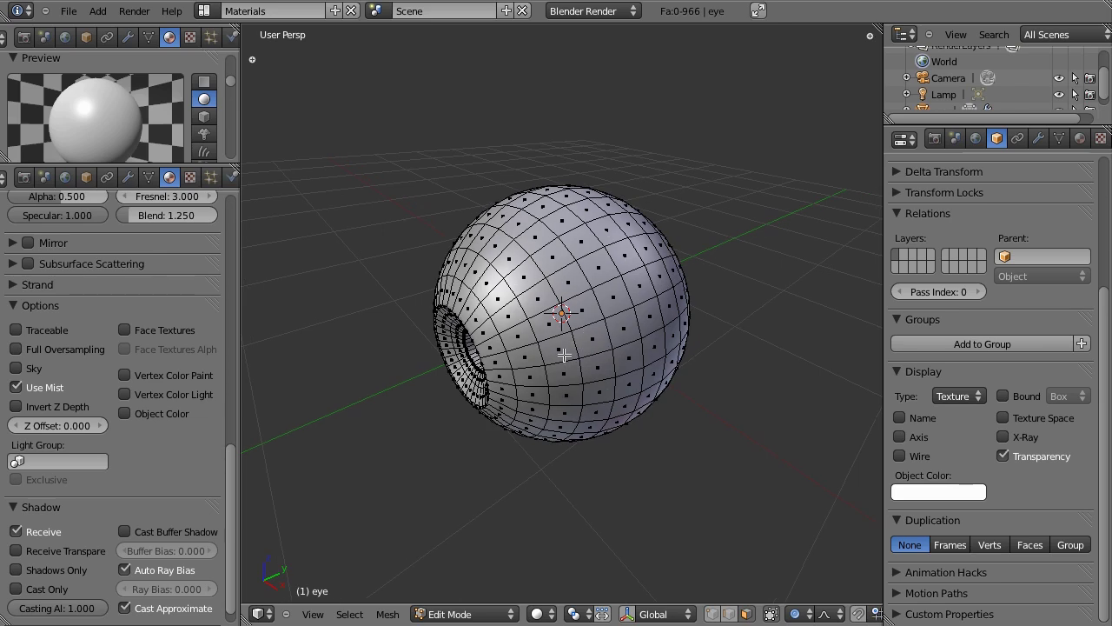
Step: Select all the eye's faces and assign them the 'eye' material slot
{"action": "key", "text": "a"}
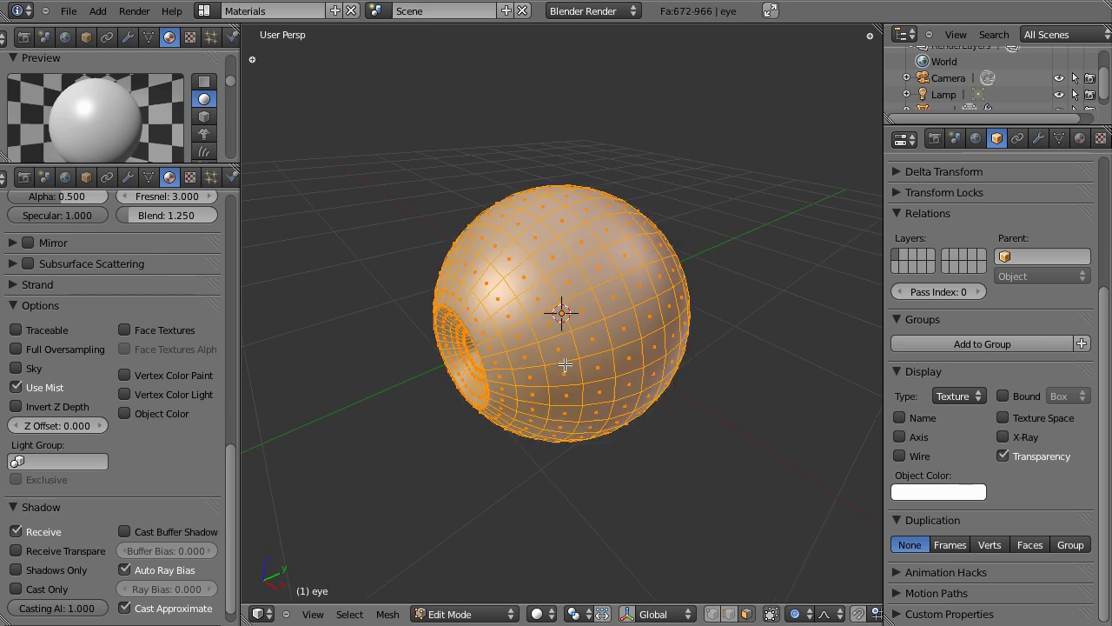
{"action": "scroll", "coordinate": [170, 383], "scroll_direction": "up", "scroll_amount": 12}
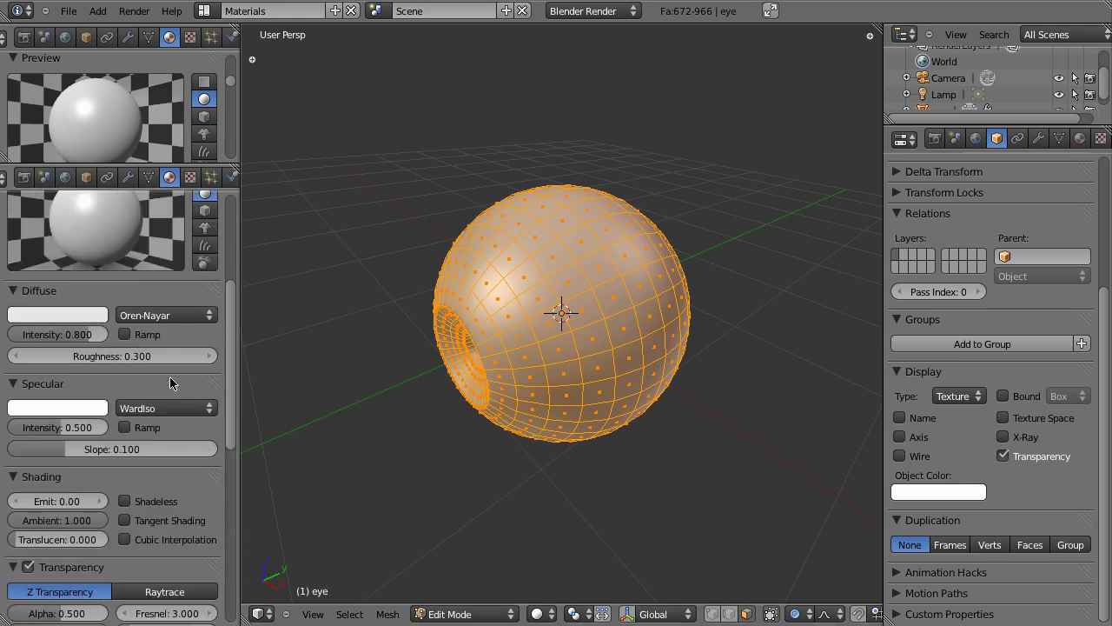
{"action": "scroll", "coordinate": [165, 460], "scroll_direction": "up", "scroll_amount": 4}
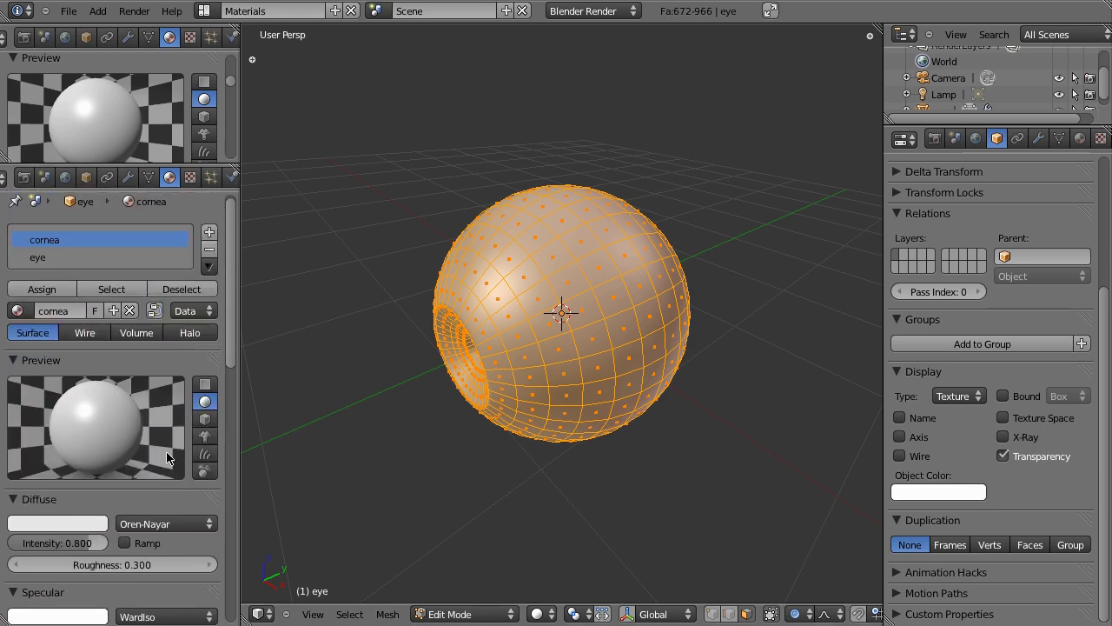
{"action": "left_click", "coordinate": [48, 258]}
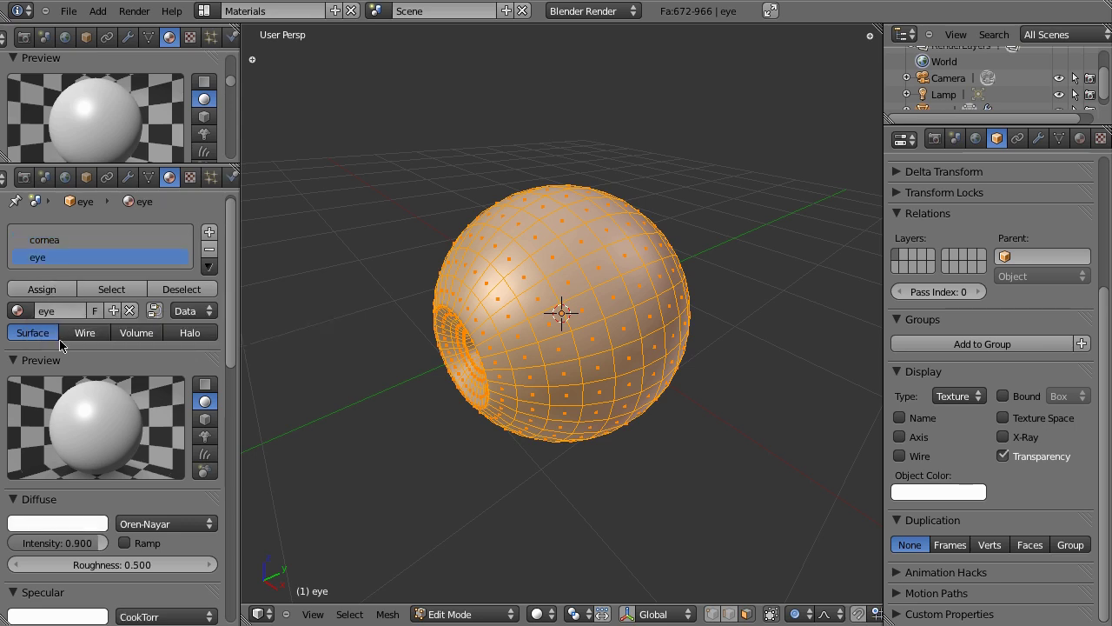
{"action": "left_click", "coordinate": [48, 288]}
{"action": "scroll", "coordinate": [575, 232], "scroll_direction": "down", "scroll_amount": 2}
{"action": "scroll", "coordinate": [520, 392], "scroll_direction": "up", "scroll_amount": 3}
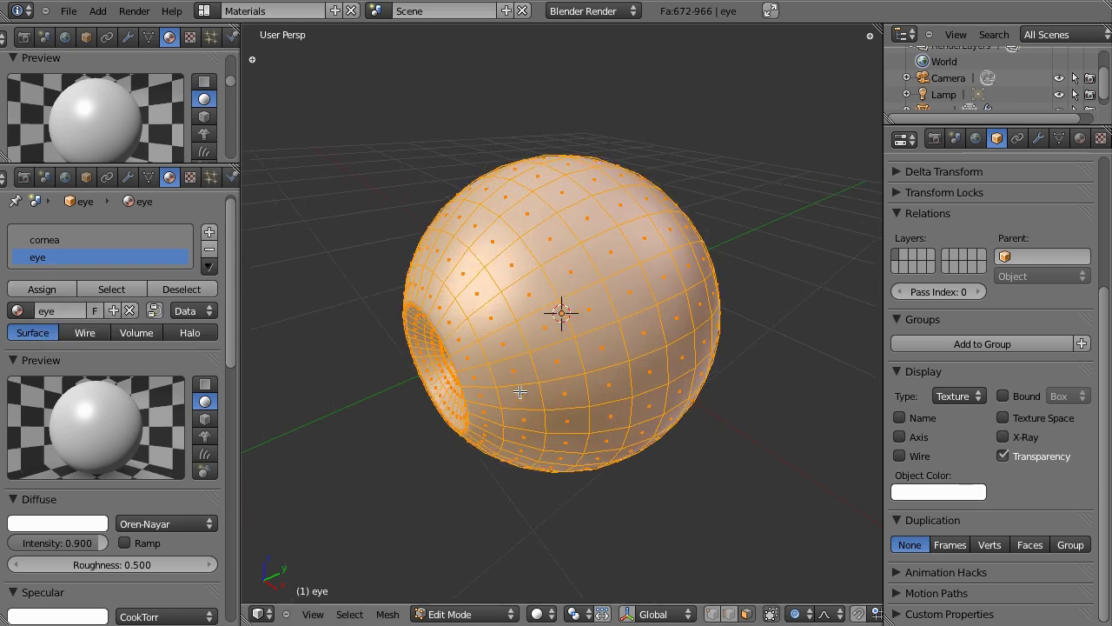
Step: Return to Object Mode and orbit until the cornea opening faces front
{"action": "key", "text": "Tab"}
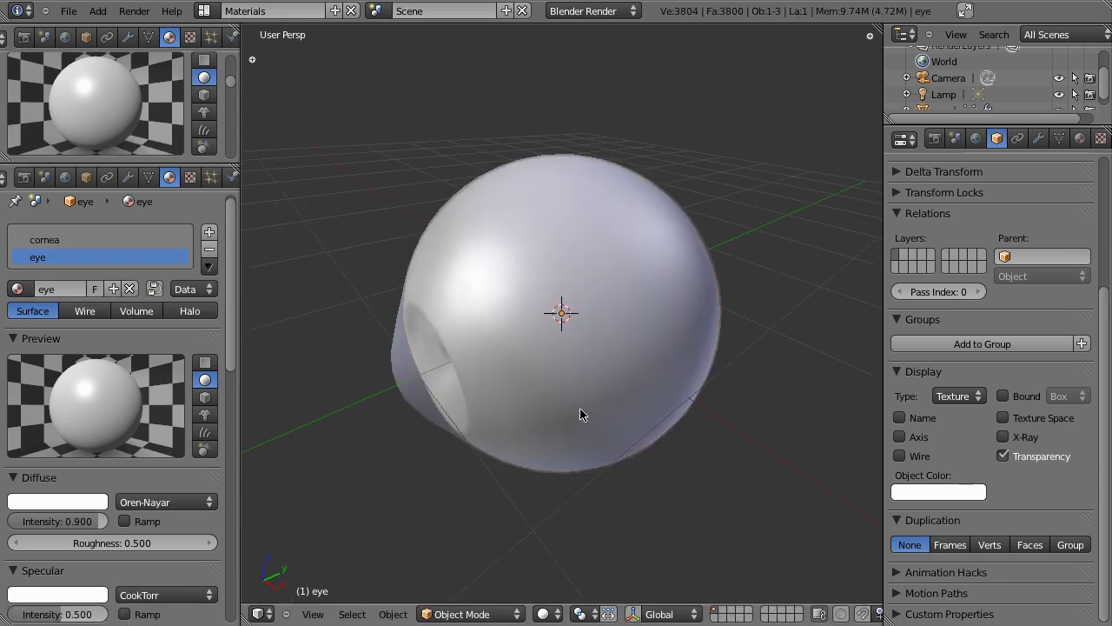
{"action": "middle_click_drag", "start_coordinate": [558, 420], "coordinate": [390, 318]}
{"action": "middle_click_drag", "start_coordinate": [425, 371], "coordinate": [544, 366]}
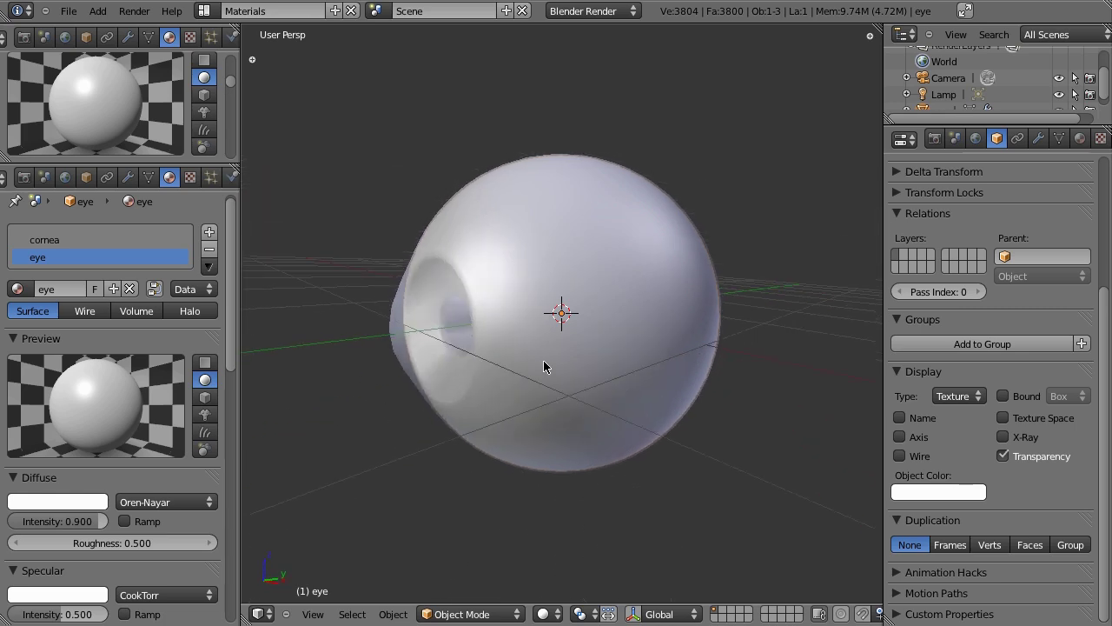
{"action": "middle_click_drag", "start_coordinate": [633, 348], "coordinate": [557, 358]}
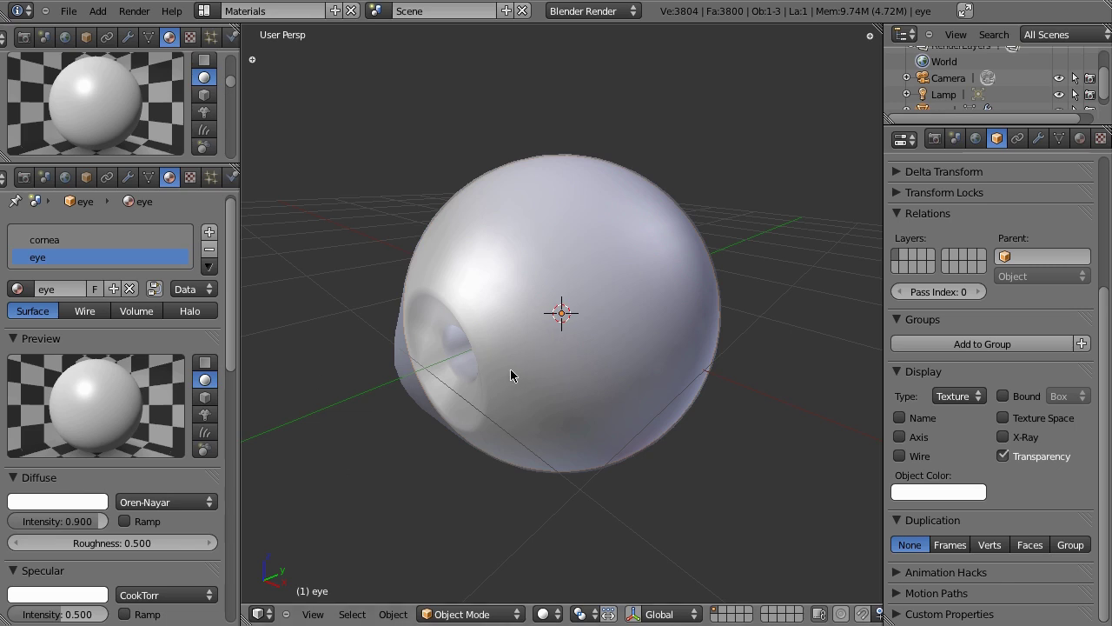
Step: Add a new material slot to the eye and name it 'pupil'
{"action": "left_click", "coordinate": [209, 233]}
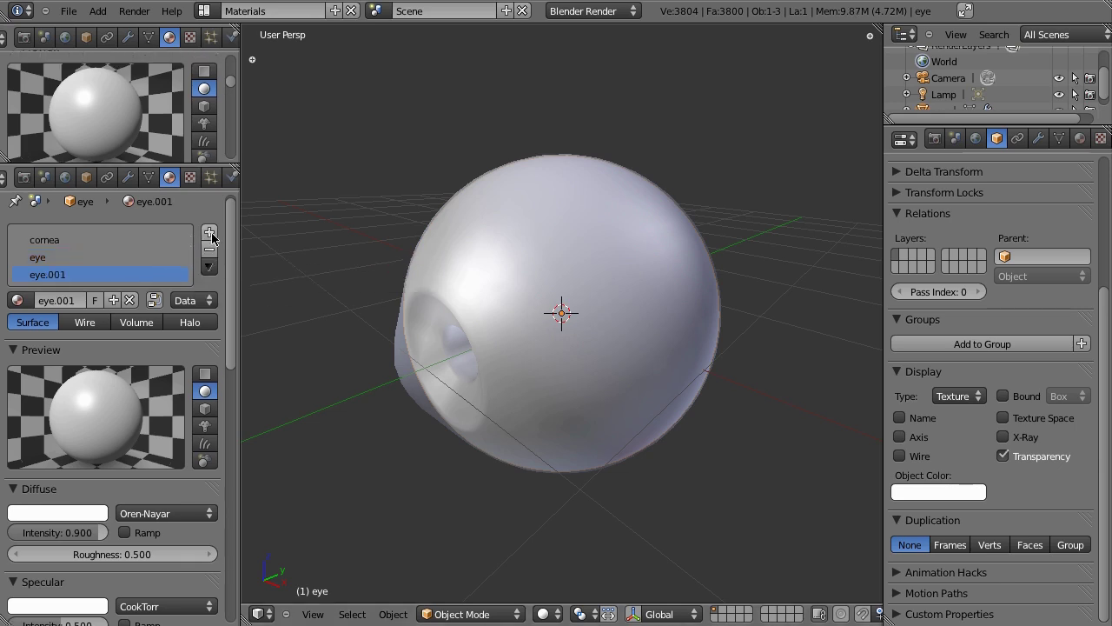
{"action": "left_click", "coordinate": [67, 299]}
{"action": "type", "text": "pupil"}
{"action": "key", "text": "Return"}
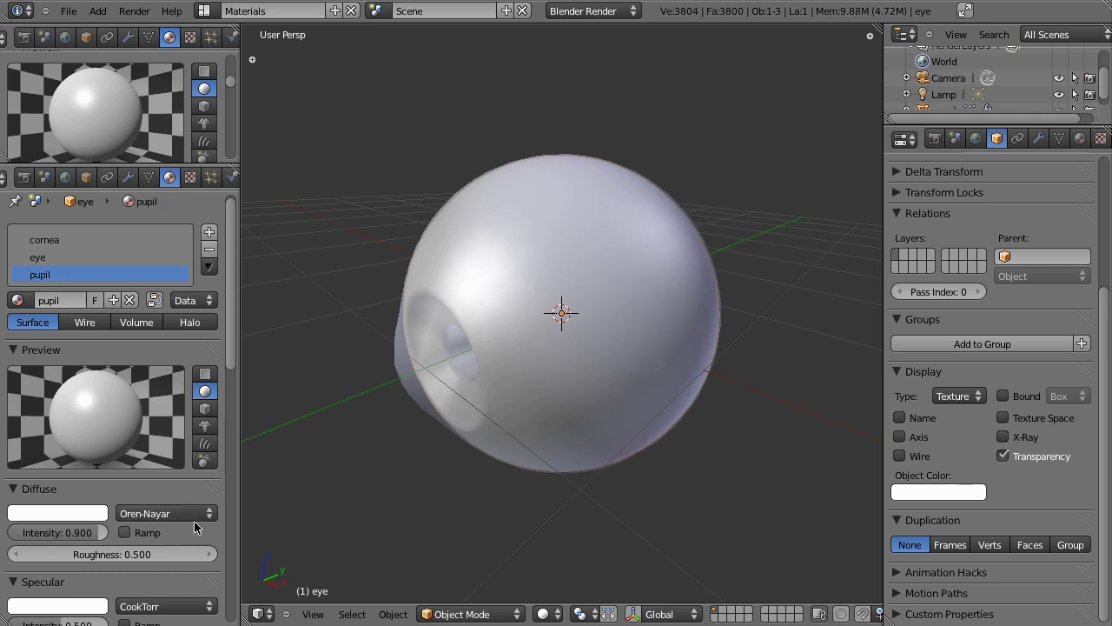
Step: Make the pupil material's diffuse colour black and turn on Shadeless
{"action": "left_click", "coordinate": [92, 513]}
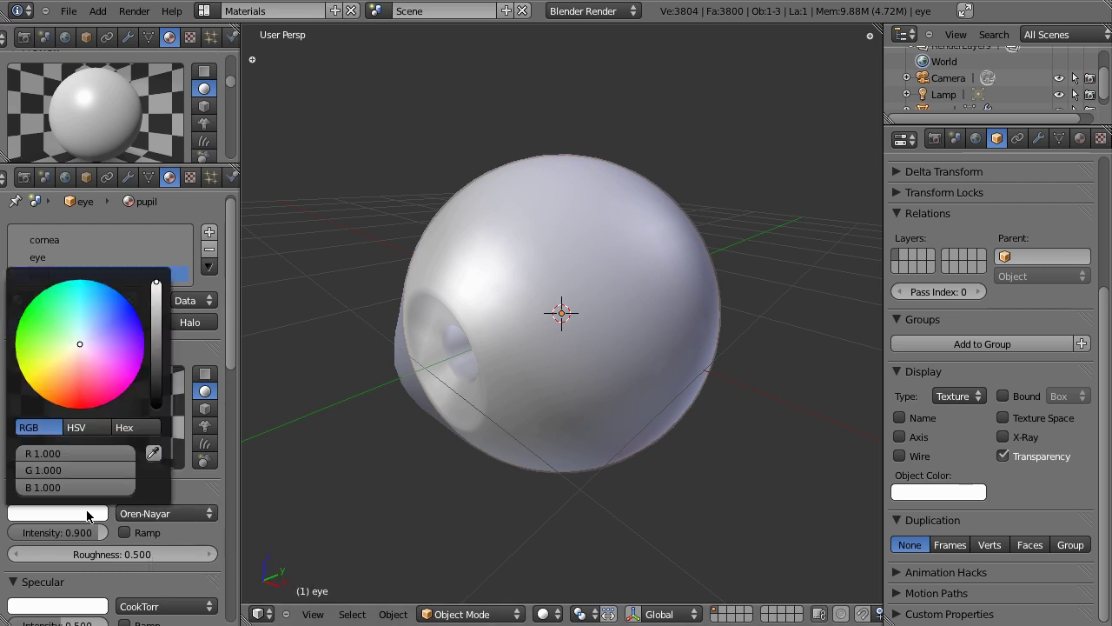
{"action": "left_click_drag", "start_coordinate": [157, 287], "coordinate": [155, 417]}
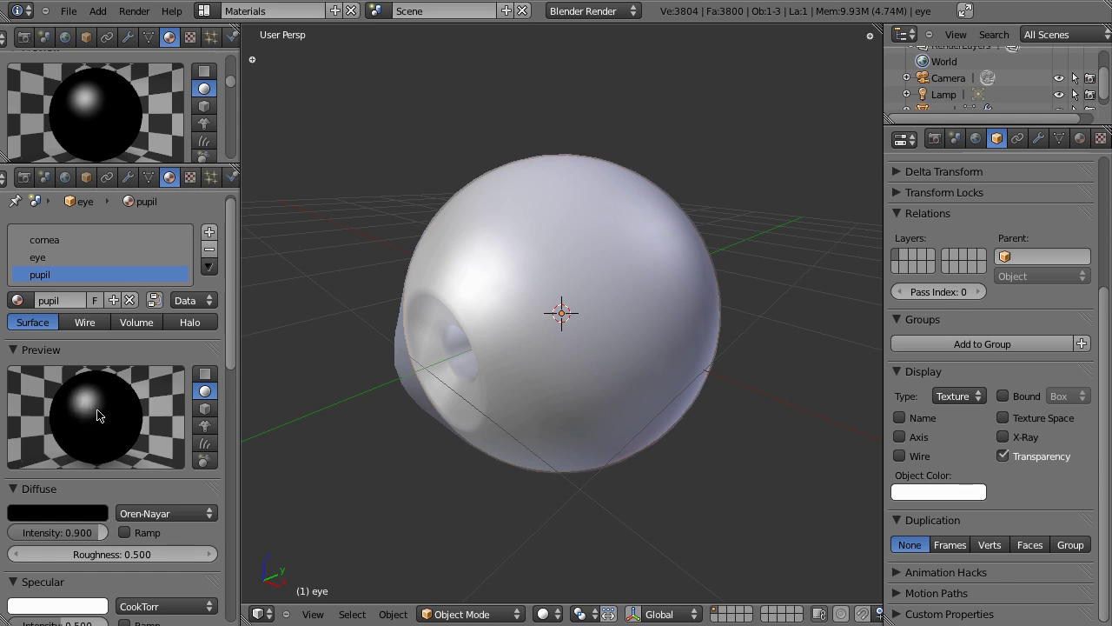
{"action": "scroll", "coordinate": [154, 470], "scroll_direction": "down", "scroll_amount": 5}
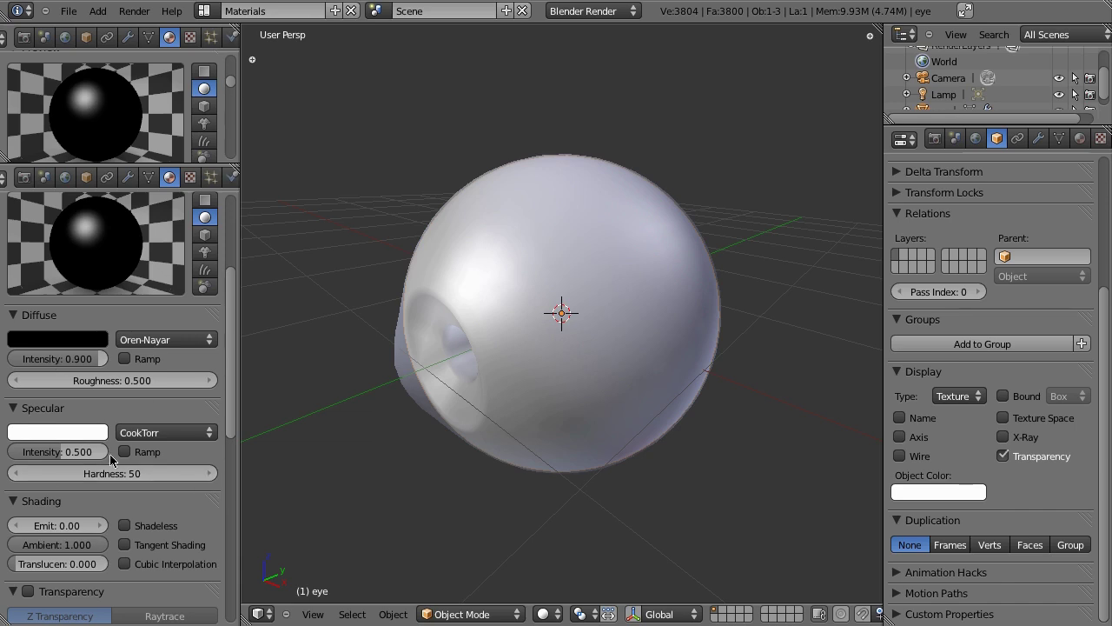
{"action": "scroll", "coordinate": [127, 483], "scroll_direction": "down", "scroll_amount": 3}
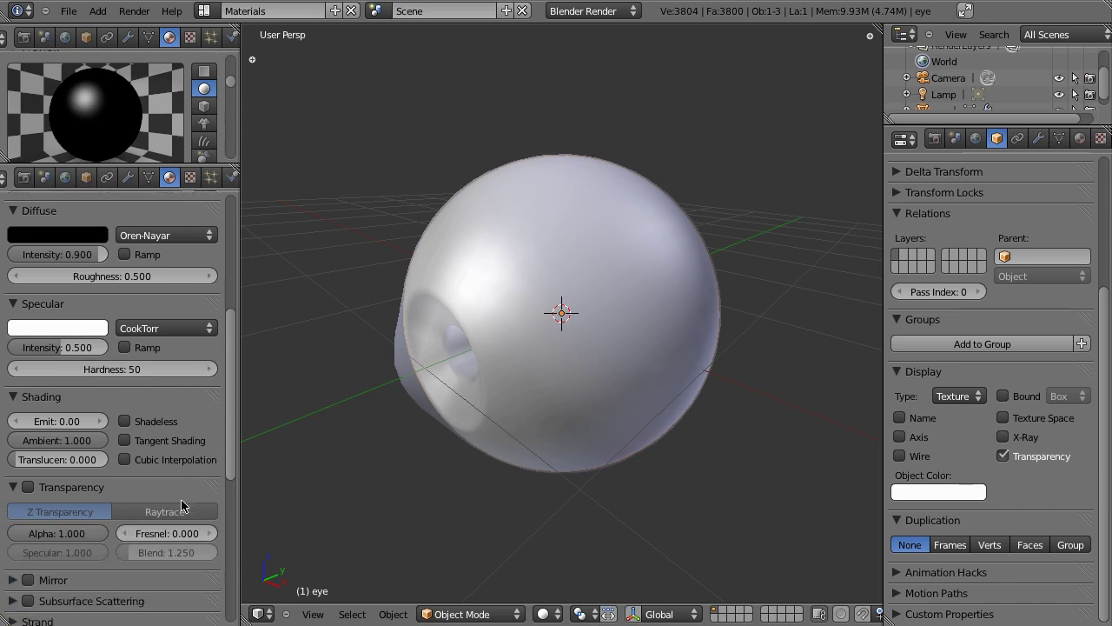
{"action": "left_click", "coordinate": [125, 421]}
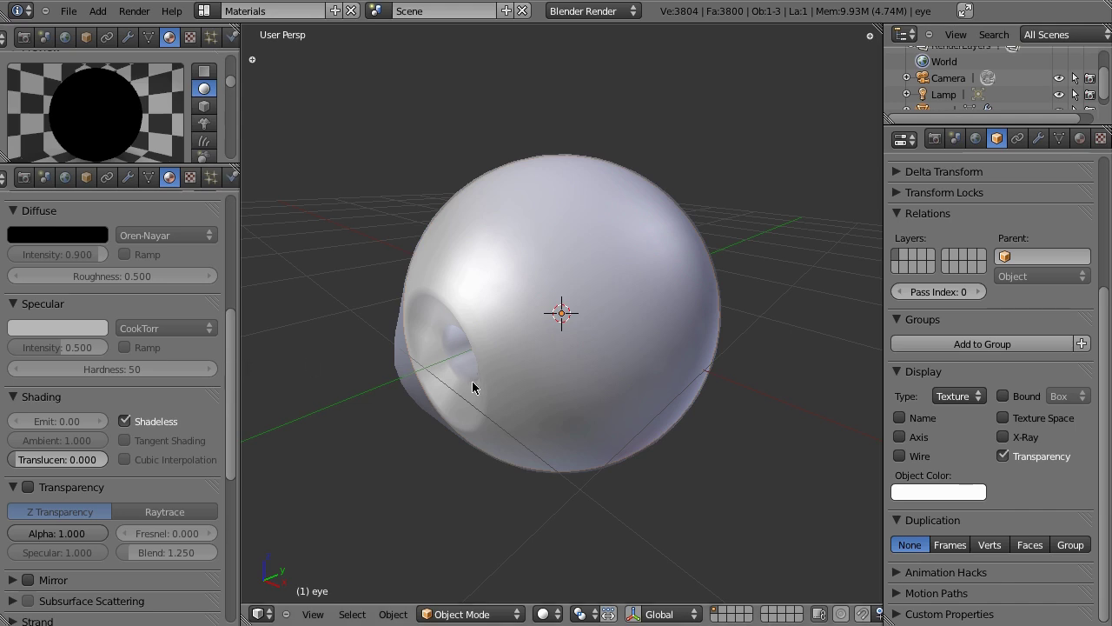
Step: Face the eye front-on, enter Edit Mode and deselect all faces
{"action": "middle_click_drag", "start_coordinate": [487, 373], "coordinate": [546, 337]}
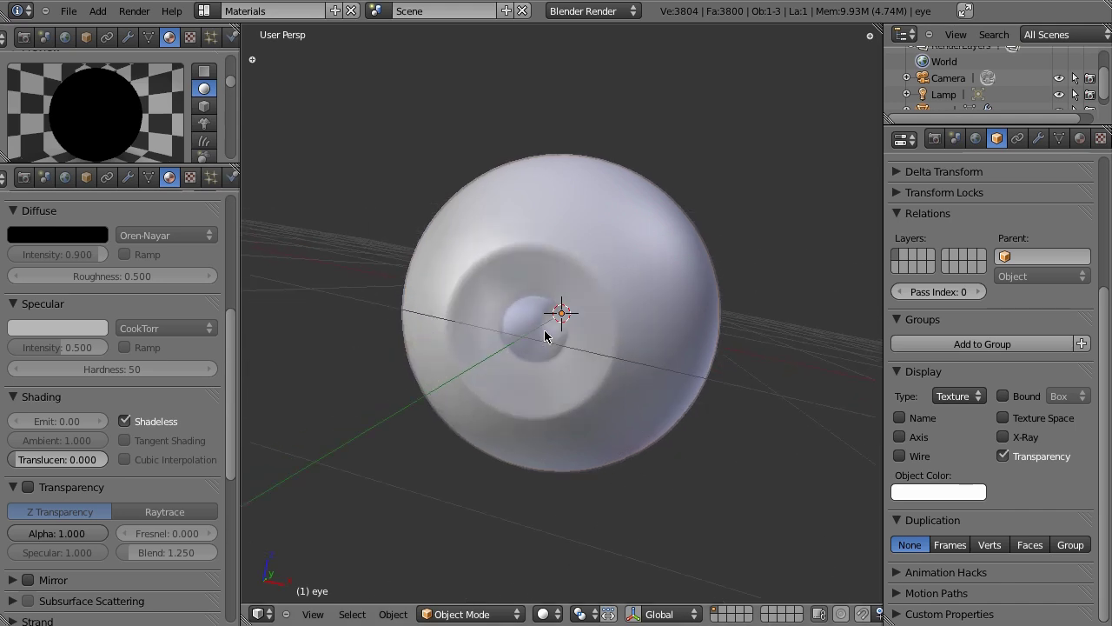
{"action": "scroll", "coordinate": [545, 335], "scroll_direction": "up", "scroll_amount": 5}
{"action": "scroll", "coordinate": [545, 336], "scroll_direction": "down", "scroll_amount": 5}
{"action": "scroll", "coordinate": [544, 335], "scroll_direction": "up", "scroll_amount": 3}
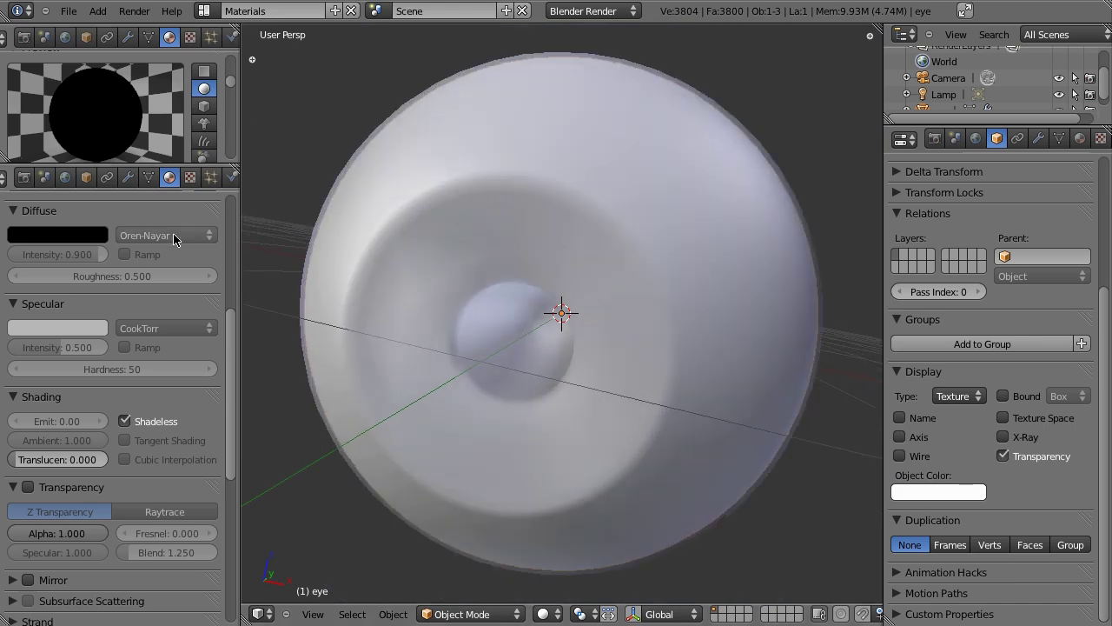
{"action": "scroll", "coordinate": [156, 313], "scroll_direction": "up", "scroll_amount": 8}
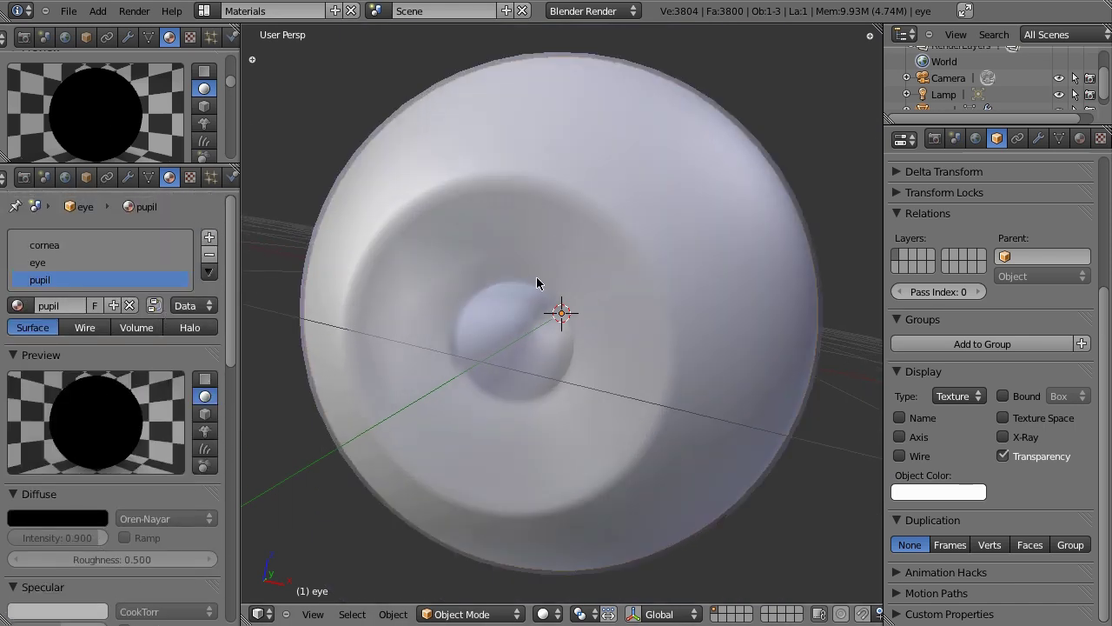
{"action": "key", "text": "Tab"}
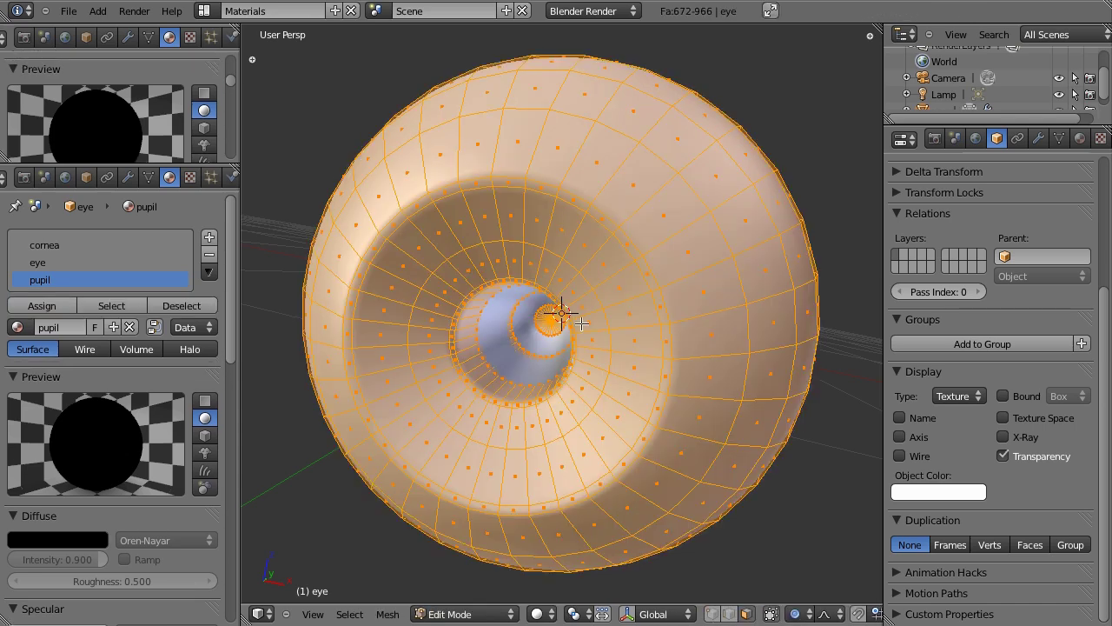
{"action": "key", "text": "a"}
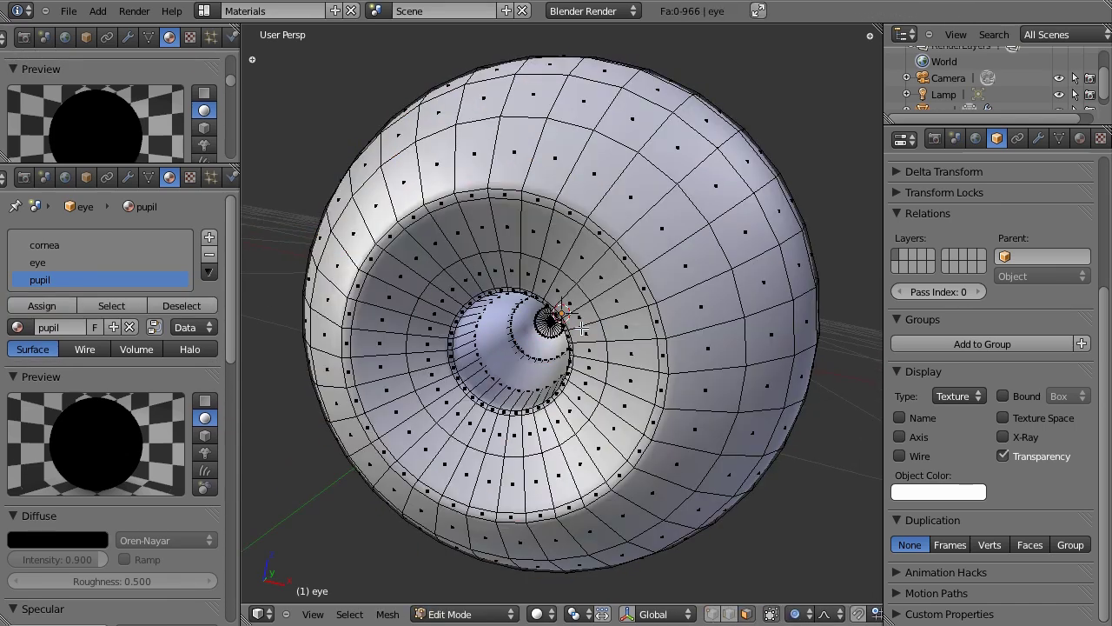
{"action": "scroll", "coordinate": [480, 394], "scroll_direction": "up", "scroll_amount": 3}
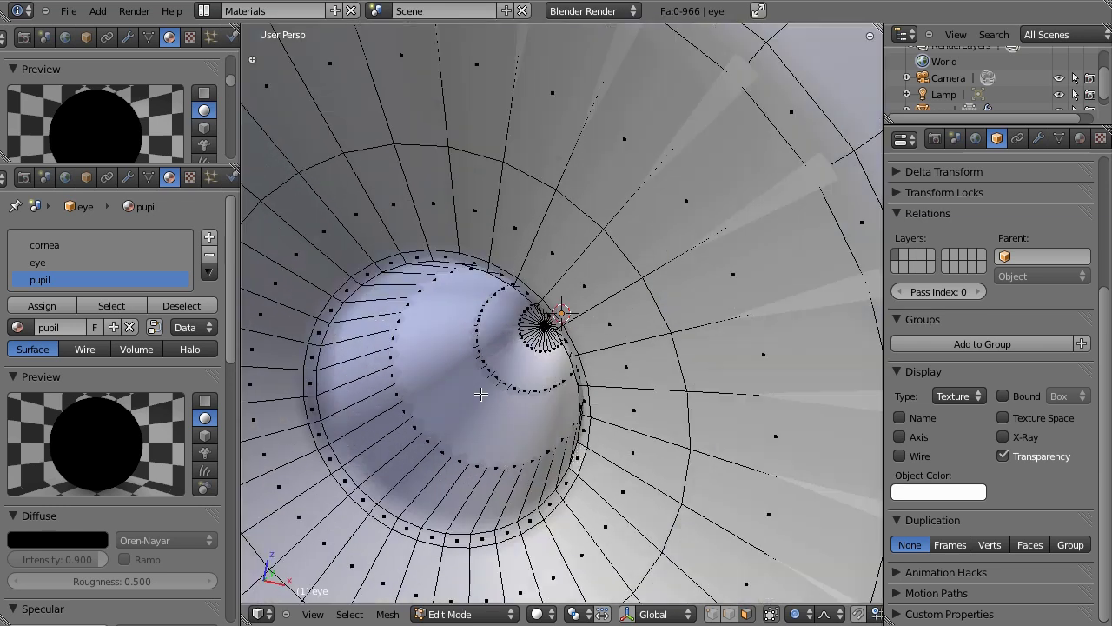
Step: Turn on the Subsurf edit cage, select the pupil face ring and grow it over the pupil
{"action": "middle_click_drag", "start_coordinate": [481, 394], "coordinate": [574, 330]}
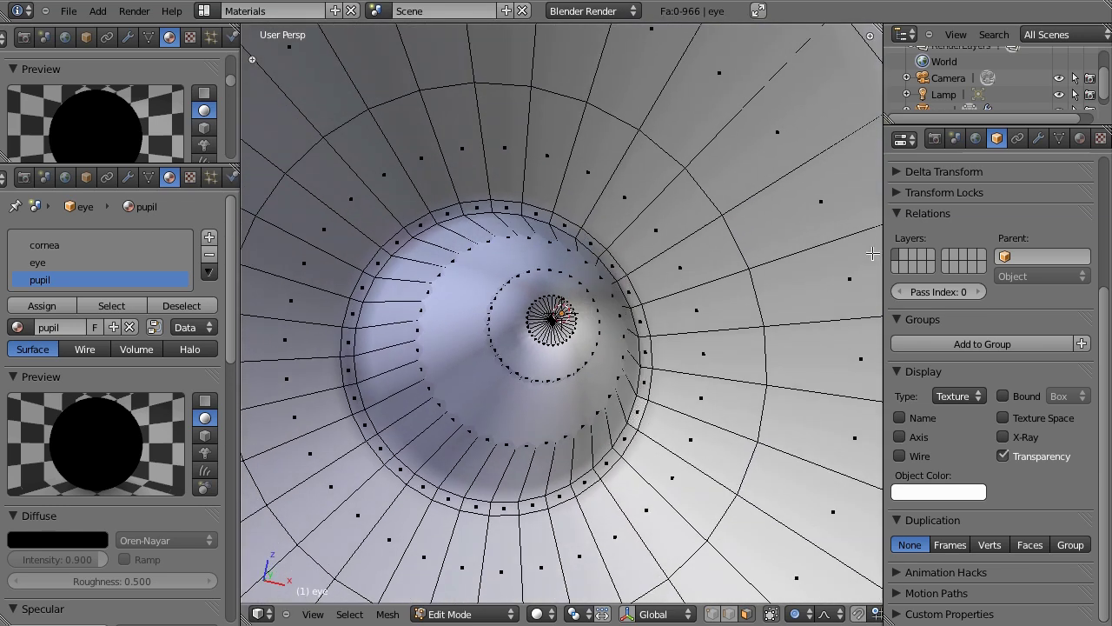
{"action": "left_click", "coordinate": [1038, 139]}
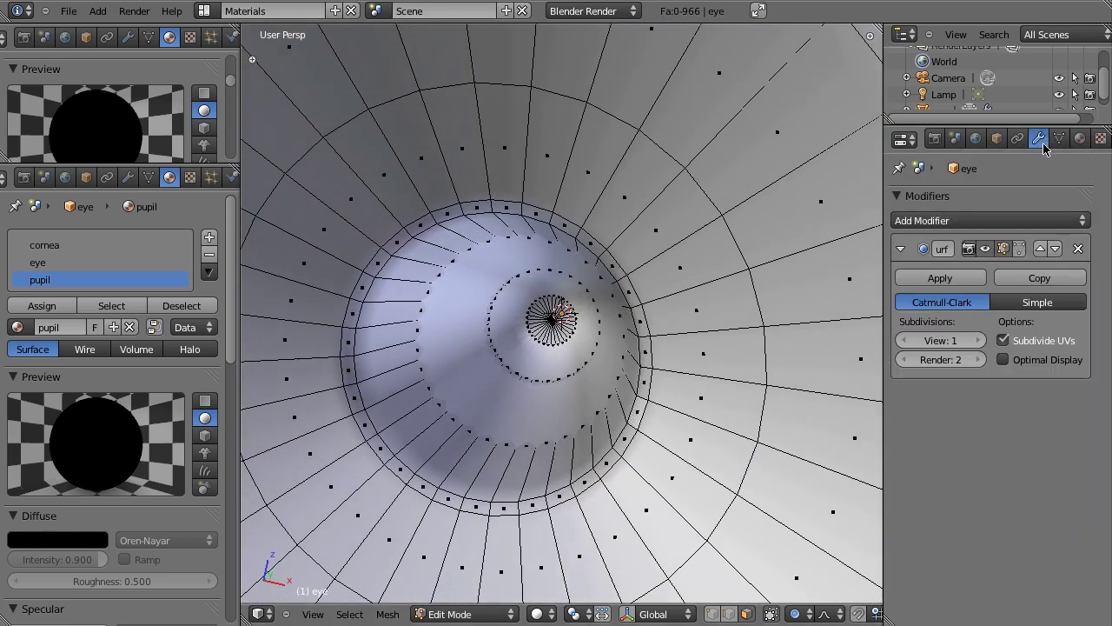
{"action": "left_click", "coordinate": [1020, 249]}
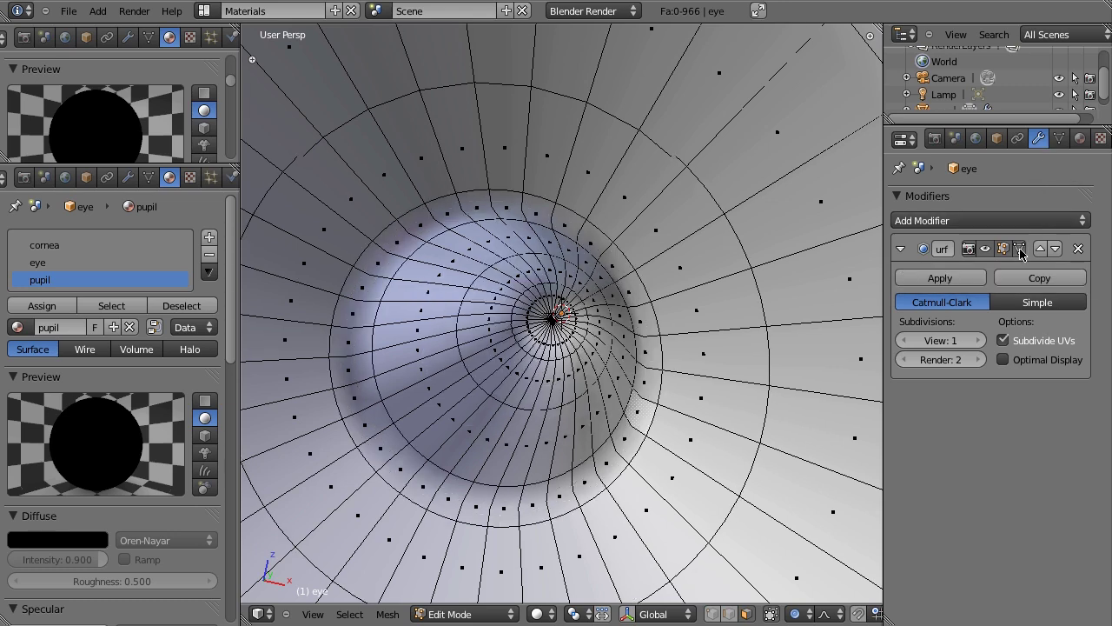
{"action": "right_click", "coordinate": [505, 376], "text": "alt"}
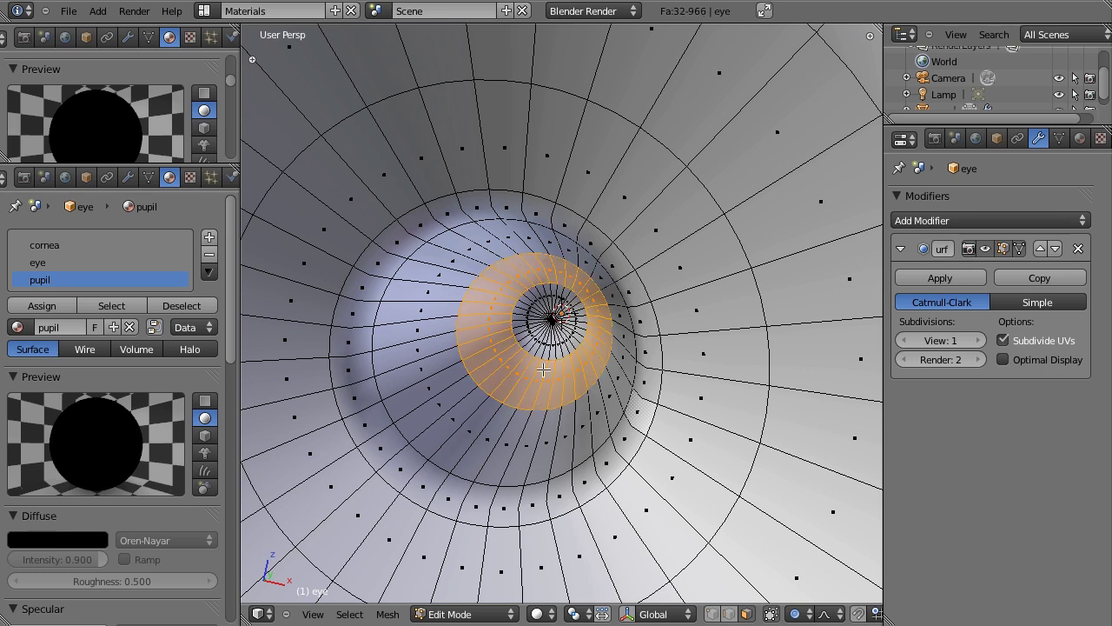
{"action": "key", "text": "ctrl+KP_Add"}
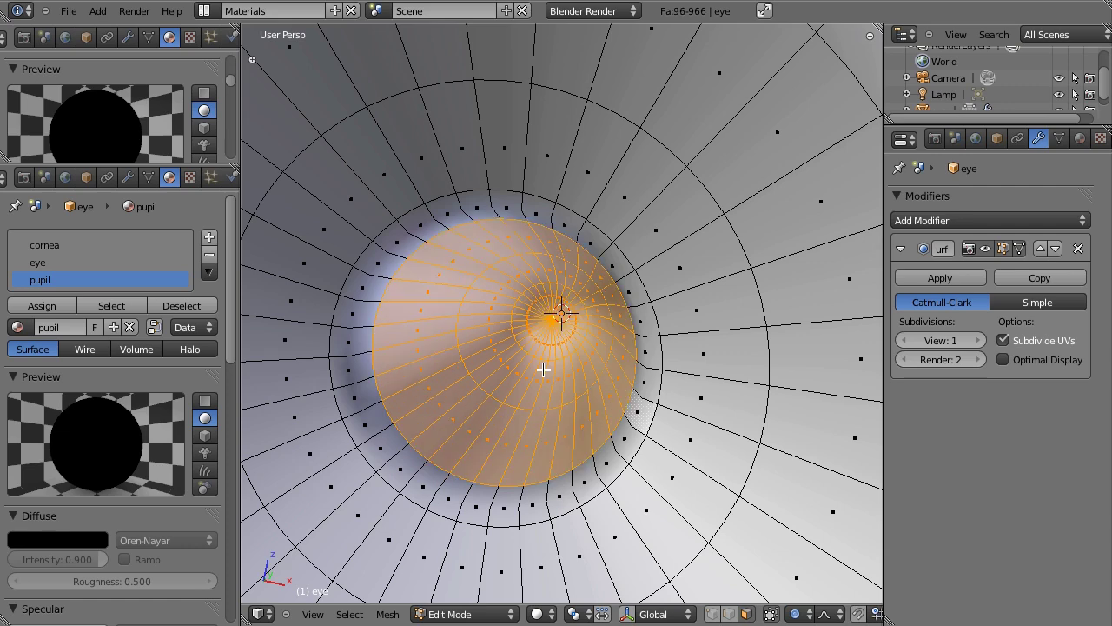
{"action": "scroll", "coordinate": [543, 370], "scroll_direction": "down", "scroll_amount": 5}
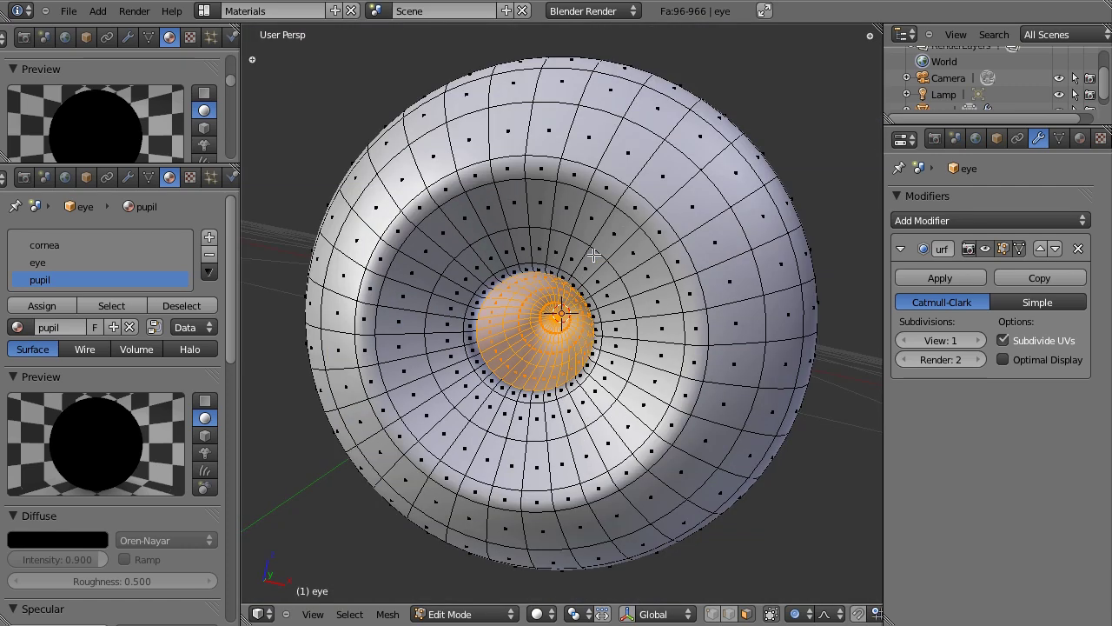
{"action": "mouse_move", "coordinate": [565, 348]}
{"action": "middle_mouse_down"}
{"action": "mouse_move", "coordinate": [452, 349]}
{"action": "mouse_move", "coordinate": [564, 350]}
{"action": "middle_mouse_up"}
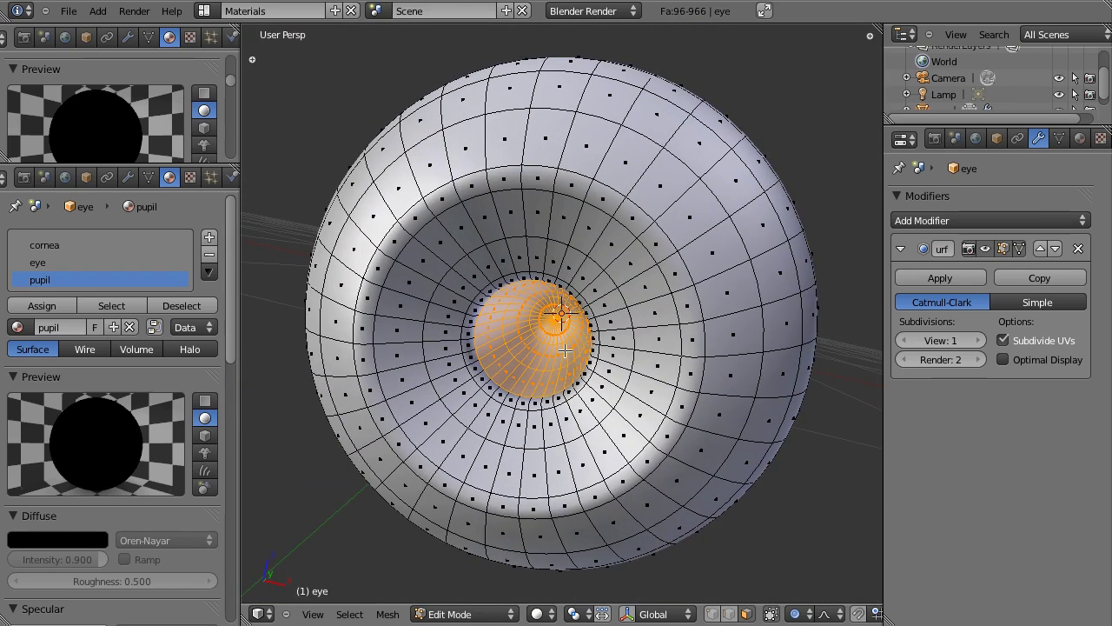
Step: Assign the pupil material to the selected central faces and return to Object Mode
{"action": "left_click", "coordinate": [1019, 249]}
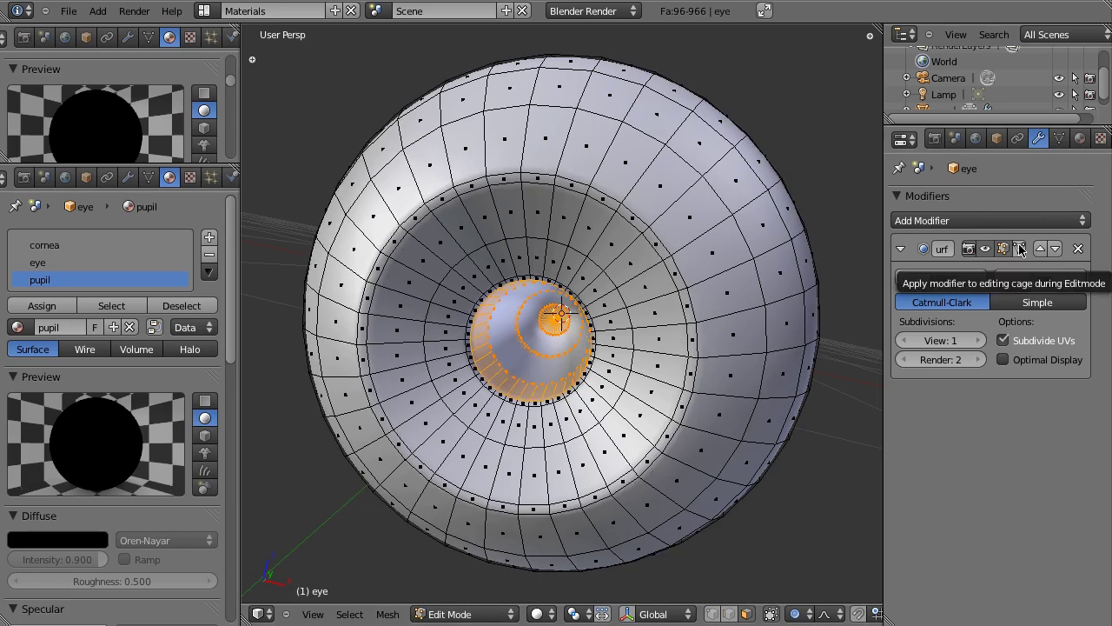
{"action": "left_click", "coordinate": [1020, 249]}
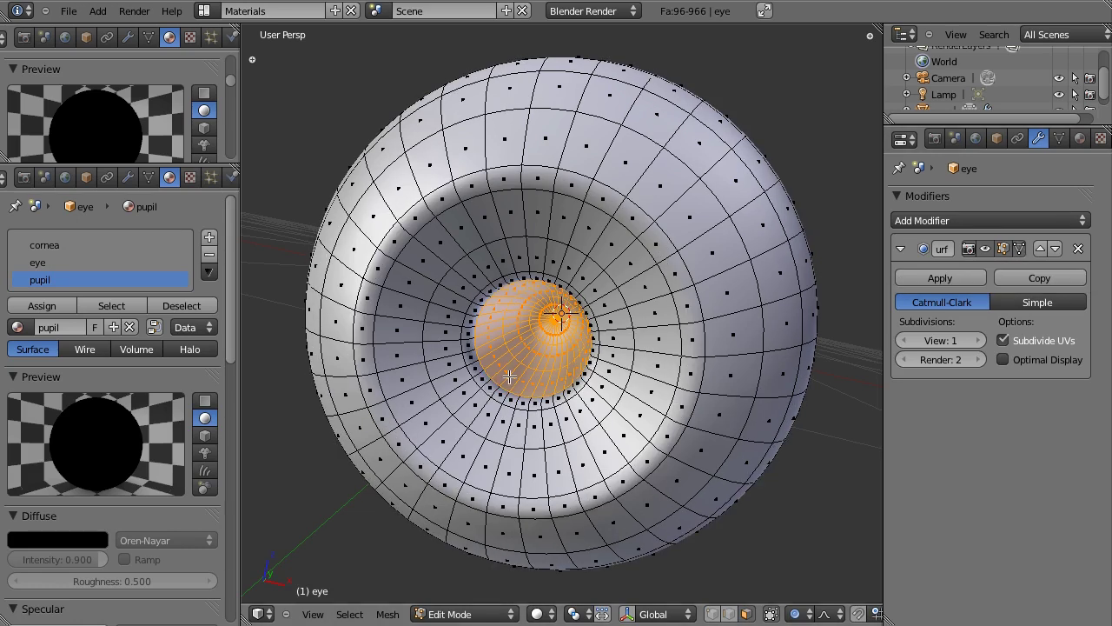
{"action": "scroll", "coordinate": [552, 393], "scroll_direction": "up", "scroll_amount": 4}
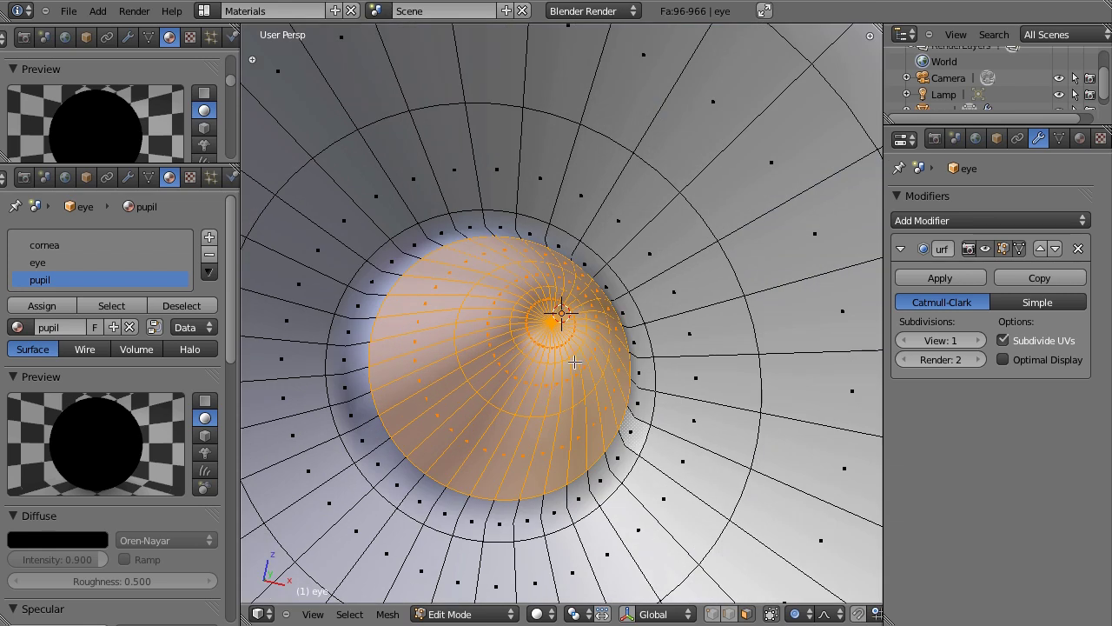
{"action": "middle_click_drag", "start_coordinate": [575, 363], "coordinate": [586, 337]}
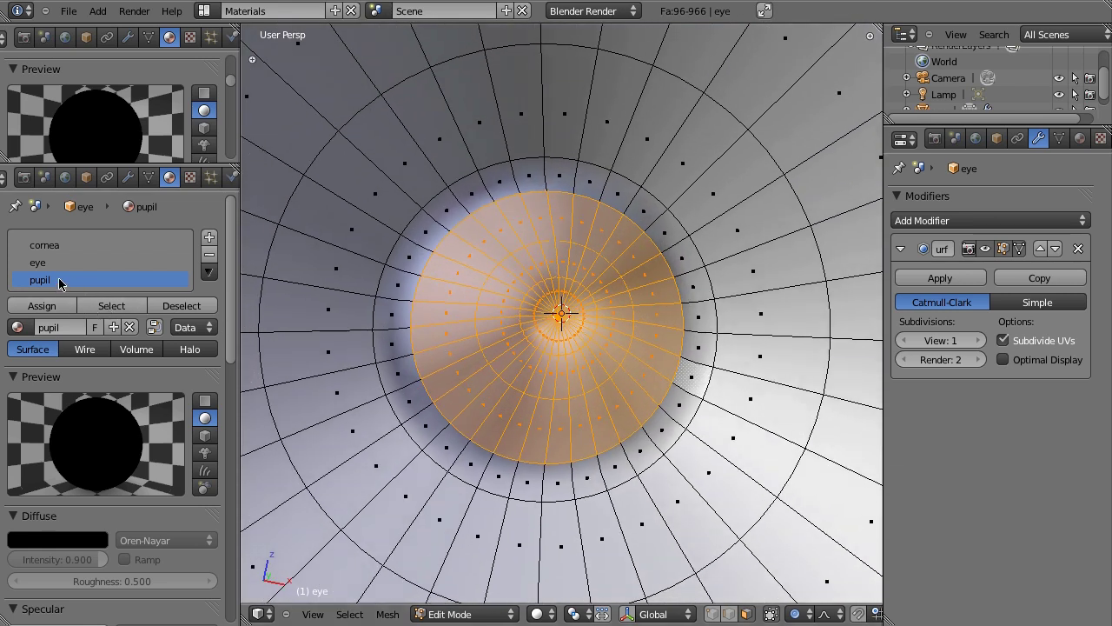
{"action": "left_click", "coordinate": [41, 305]}
{"action": "scroll", "coordinate": [587, 293], "scroll_direction": "down", "scroll_amount": 7}
{"action": "scroll", "coordinate": [574, 295], "scroll_direction": "up", "scroll_amount": 4}
{"action": "scroll", "coordinate": [629, 261], "scroll_direction": "down", "scroll_amount": 2}
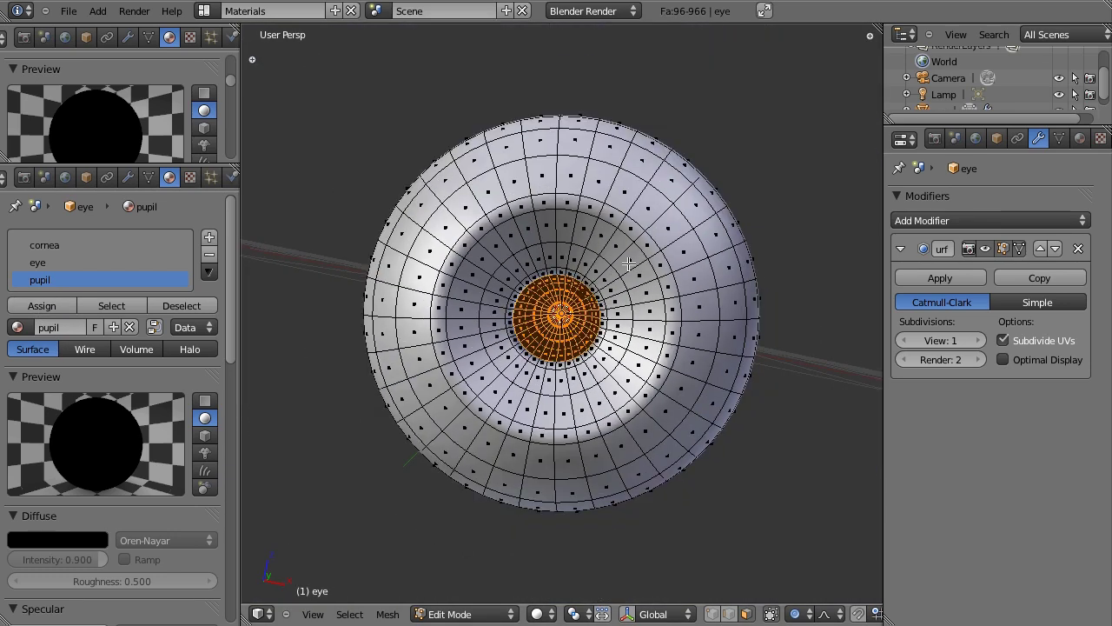
{"action": "key", "text": "Tab"}
Step: Switch to the eye material slot and enable Vertex Color Paint in its Options
{"action": "middle_click_drag", "start_coordinate": [619, 272], "coordinate": [534, 312]}
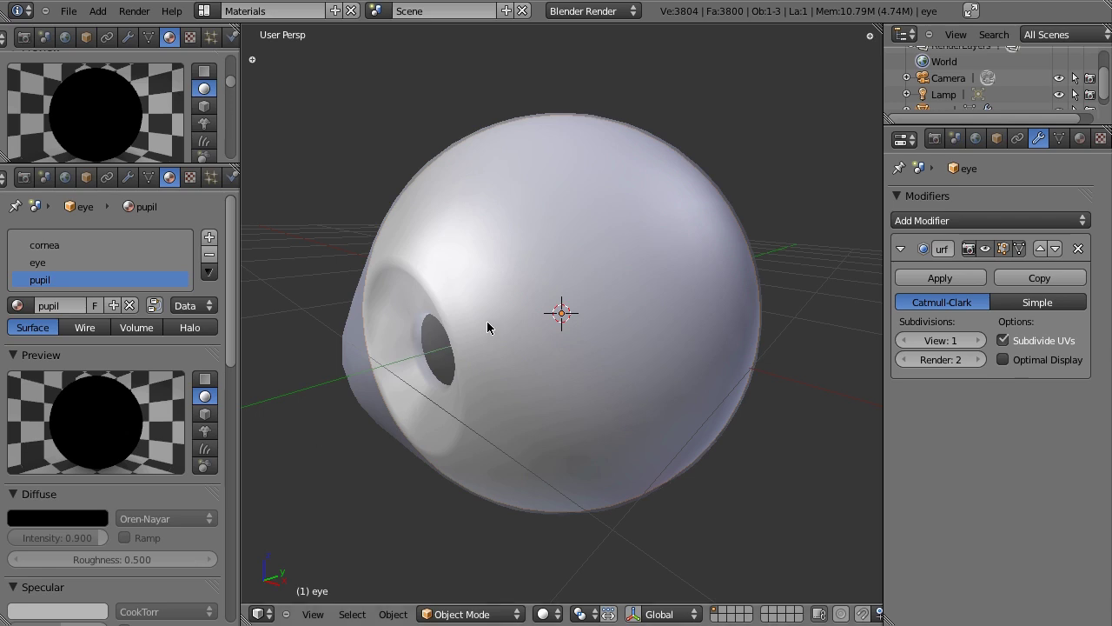
{"action": "middle_click_drag", "start_coordinate": [428, 297], "coordinate": [575, 364]}
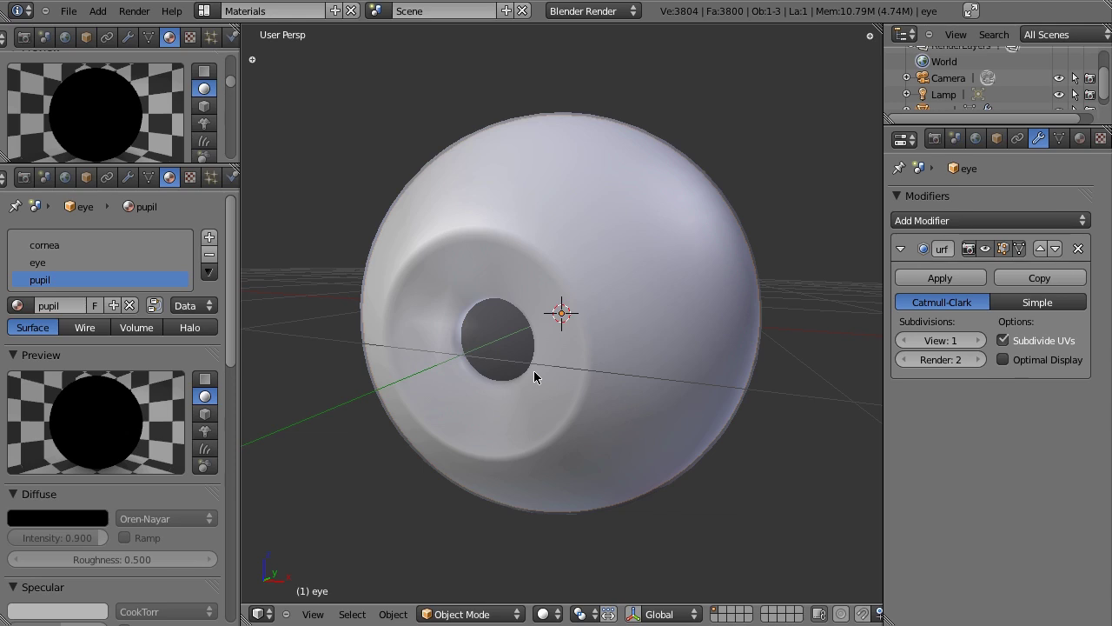
{"action": "left_click", "coordinate": [75, 263]}
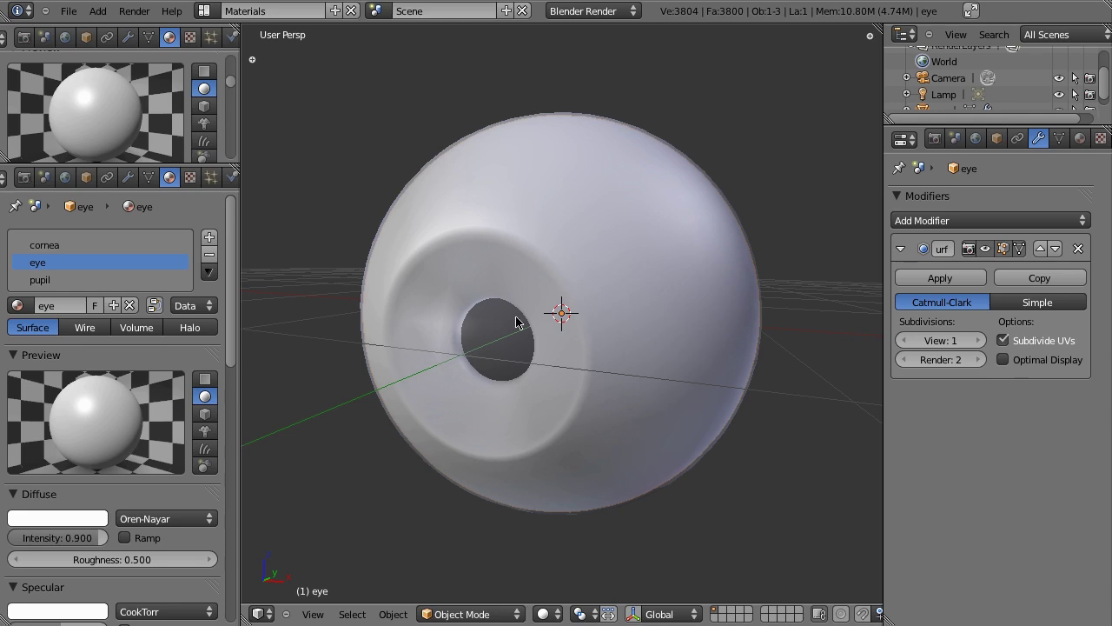
{"action": "scroll", "coordinate": [180, 480], "scroll_direction": "down", "scroll_amount": 8}
{"action": "scroll", "coordinate": [177, 484], "scroll_direction": "down", "scroll_amount": 8}
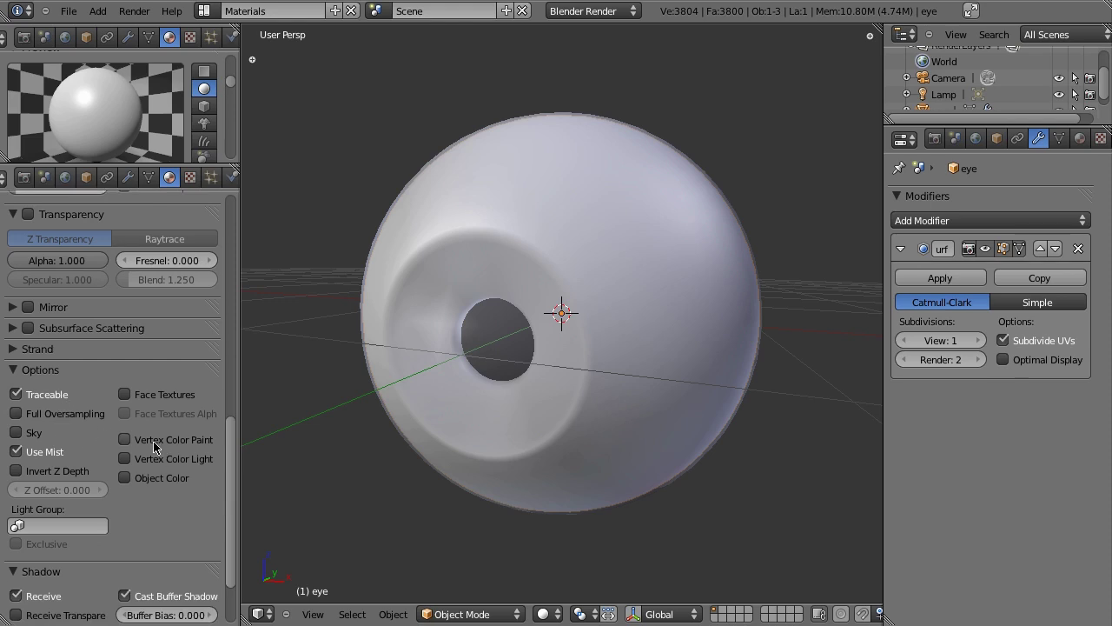
{"action": "left_click", "coordinate": [154, 445]}
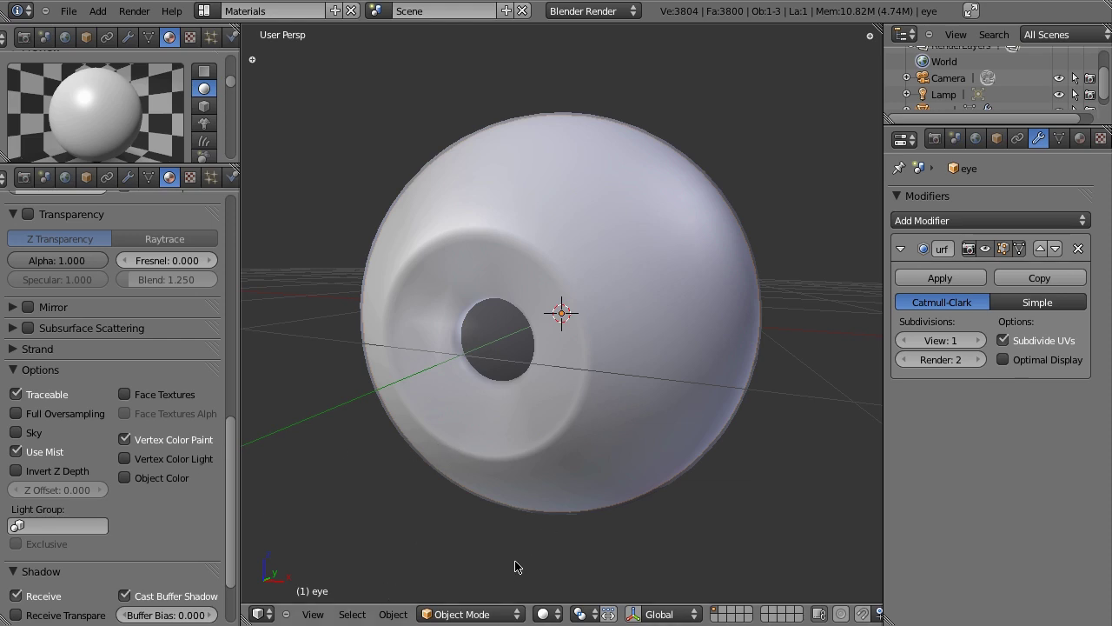
Step: Put the eye into Vertex Paint mode and orbit around its plain white surface
{"action": "left_click", "coordinate": [479, 614]}
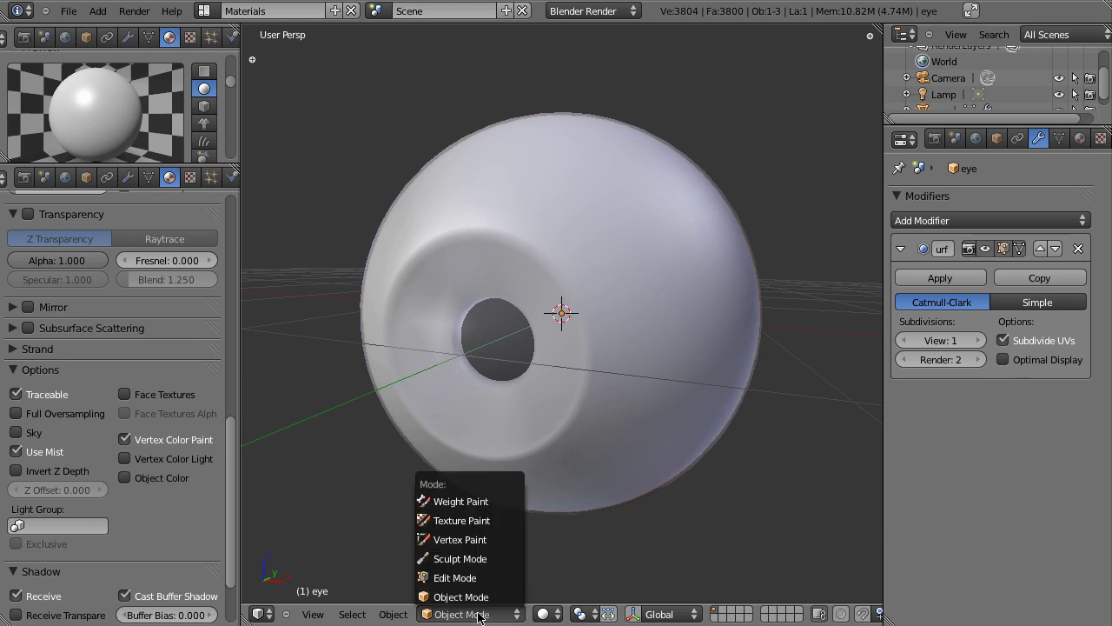
{"action": "left_click", "coordinate": [478, 537]}
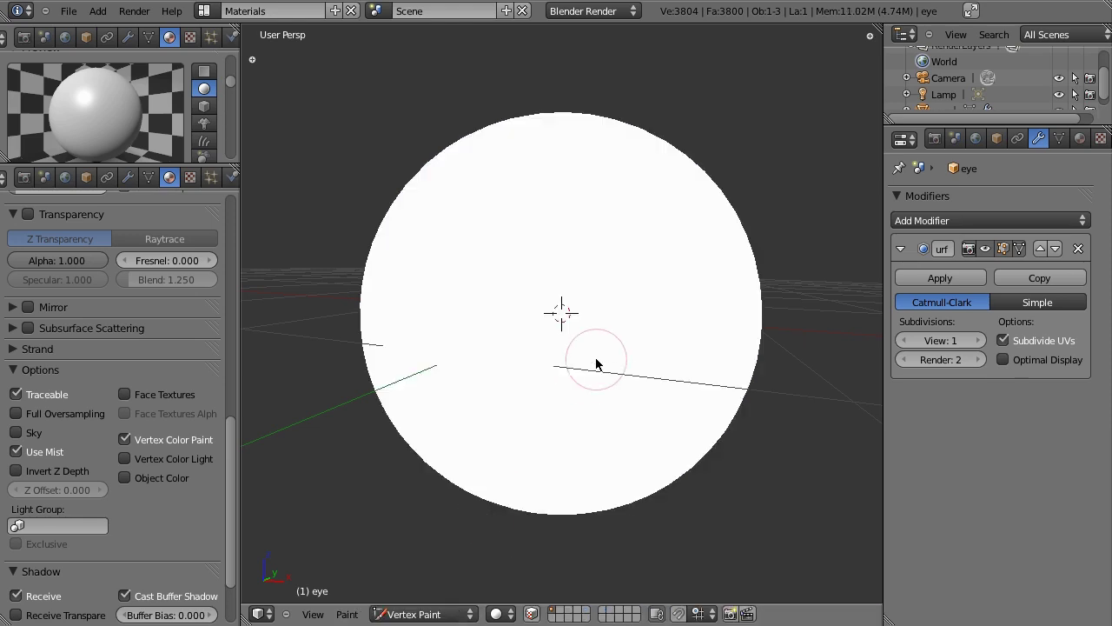
{"action": "key", "text": "v"}
{"action": "key", "text": "v"}
{"action": "key", "text": "v"}
{"action": "key", "text": "v"}
{"action": "middle_click_drag", "start_coordinate": [640, 258], "coordinate": [595, 358]}
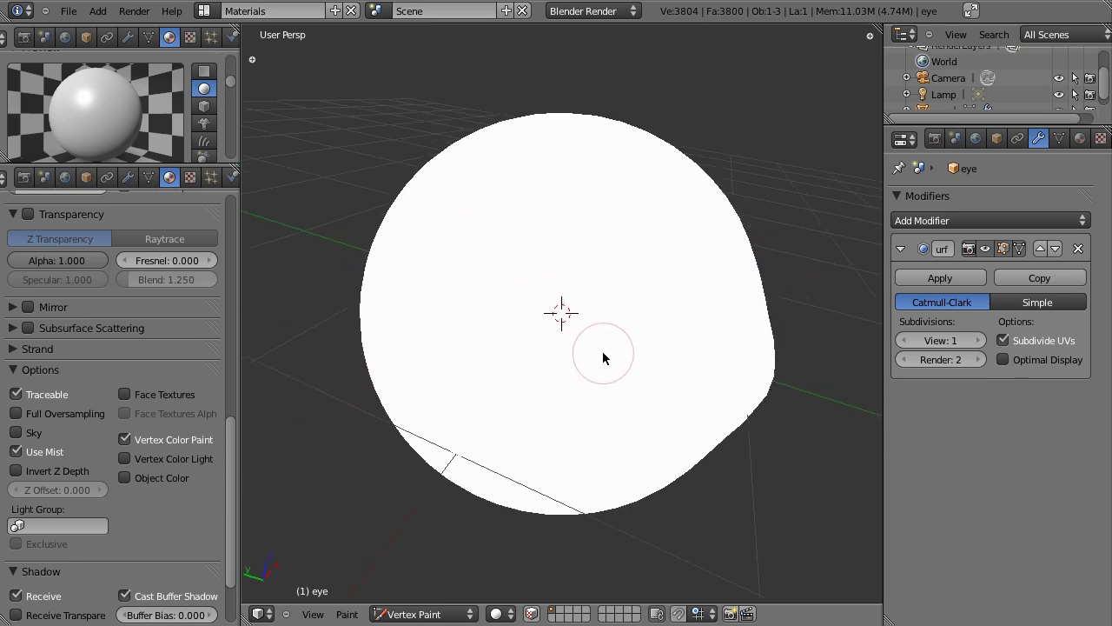
{"action": "middle_click_drag", "start_coordinate": [678, 370], "coordinate": [700, 345]}
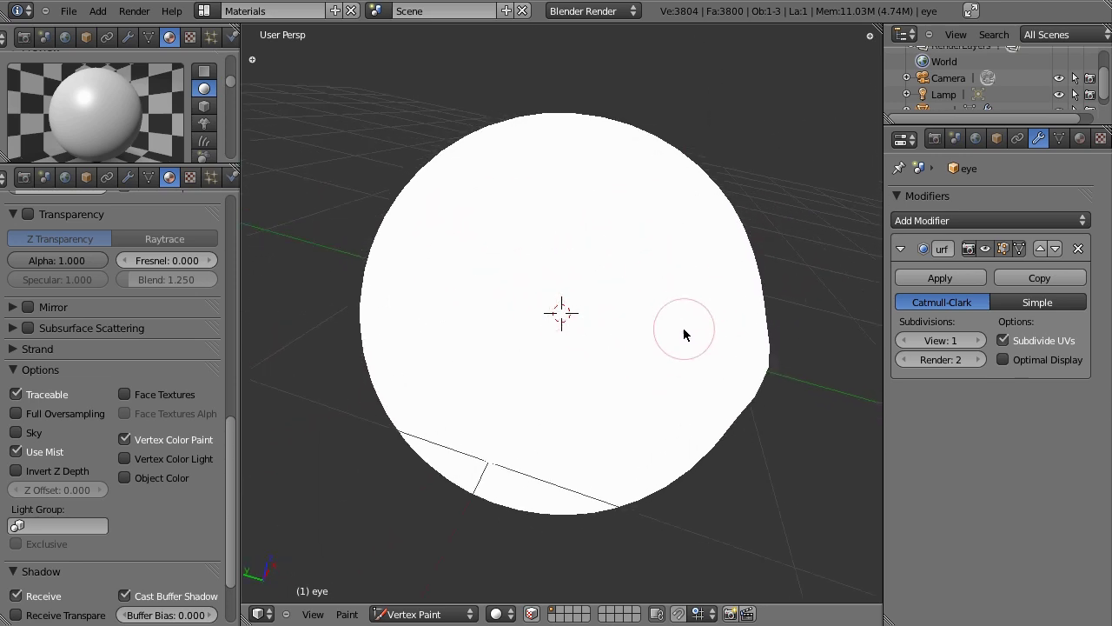
{"action": "middle_click_drag", "start_coordinate": [620, 335], "coordinate": [548, 405]}
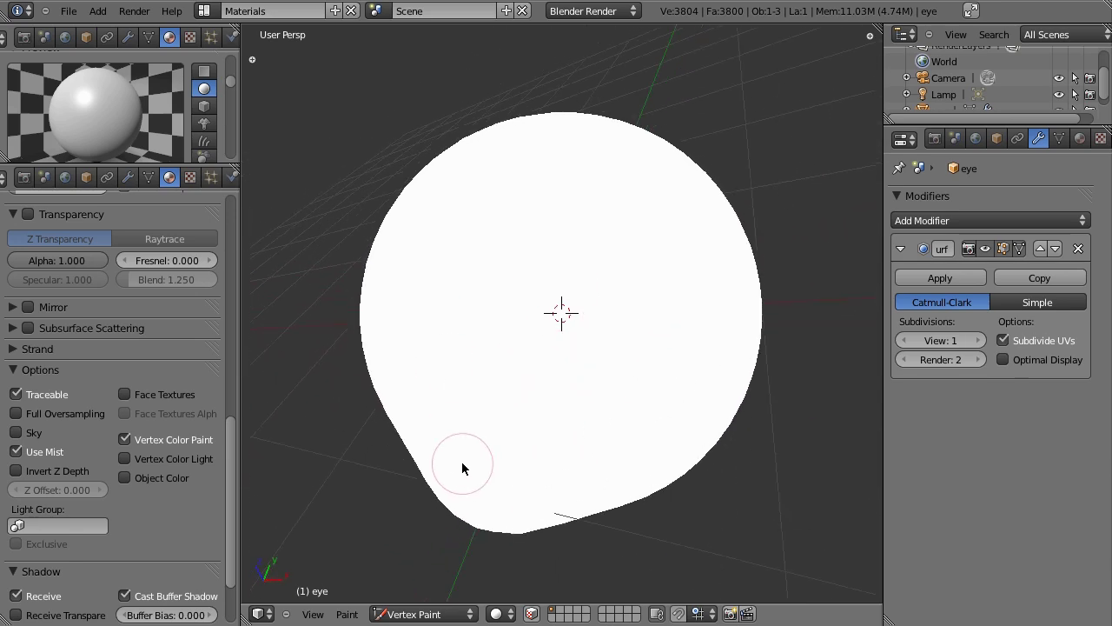
{"action": "middle_click_drag", "start_coordinate": [461, 464], "coordinate": [509, 318]}
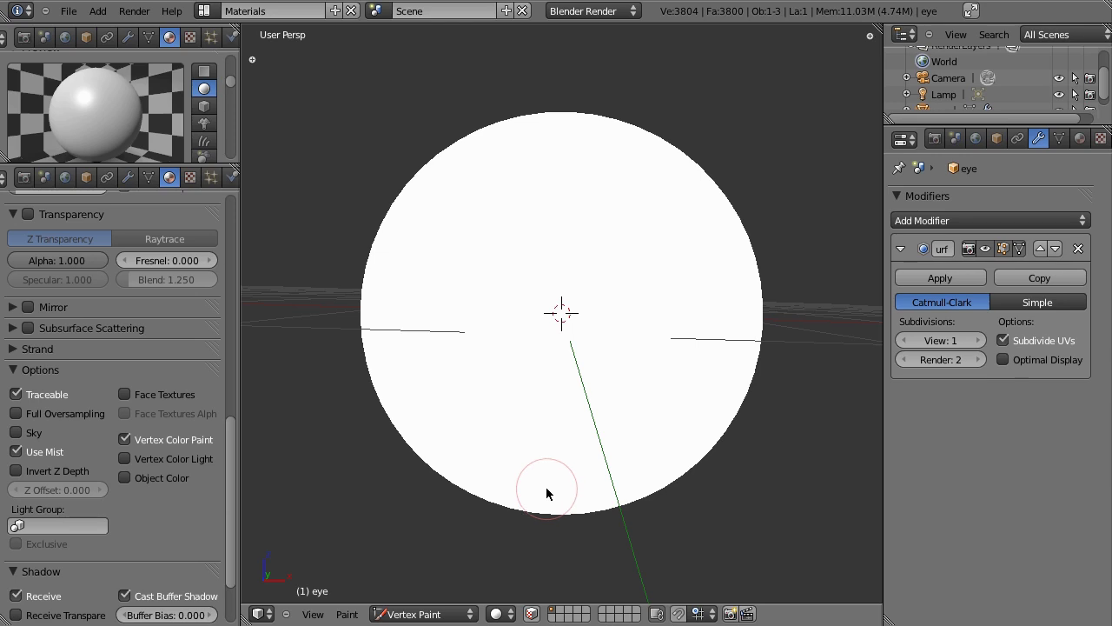
{"action": "left_click", "coordinate": [532, 616]}
{"action": "mouse_move", "coordinate": [669, 391]}
{"action": "middle_mouse_down"}
{"action": "mouse_move", "coordinate": [628, 426]}
{"action": "mouse_move", "coordinate": [479, 370]}
{"action": "middle_mouse_up"}
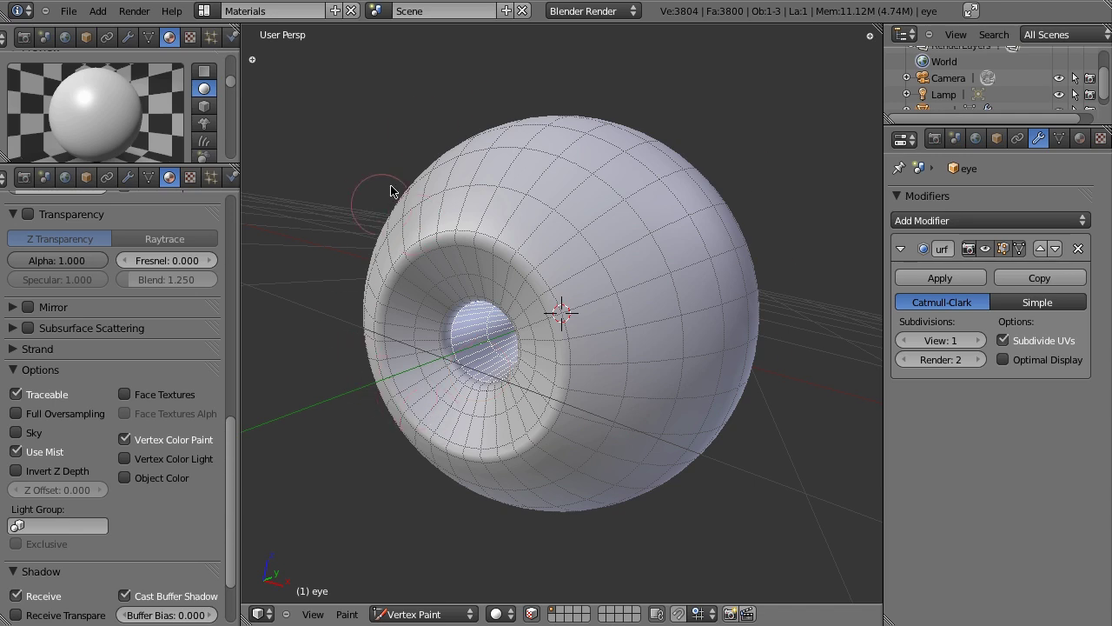
{"action": "middle_click_drag", "start_coordinate": [596, 370], "coordinate": [550, 323]}
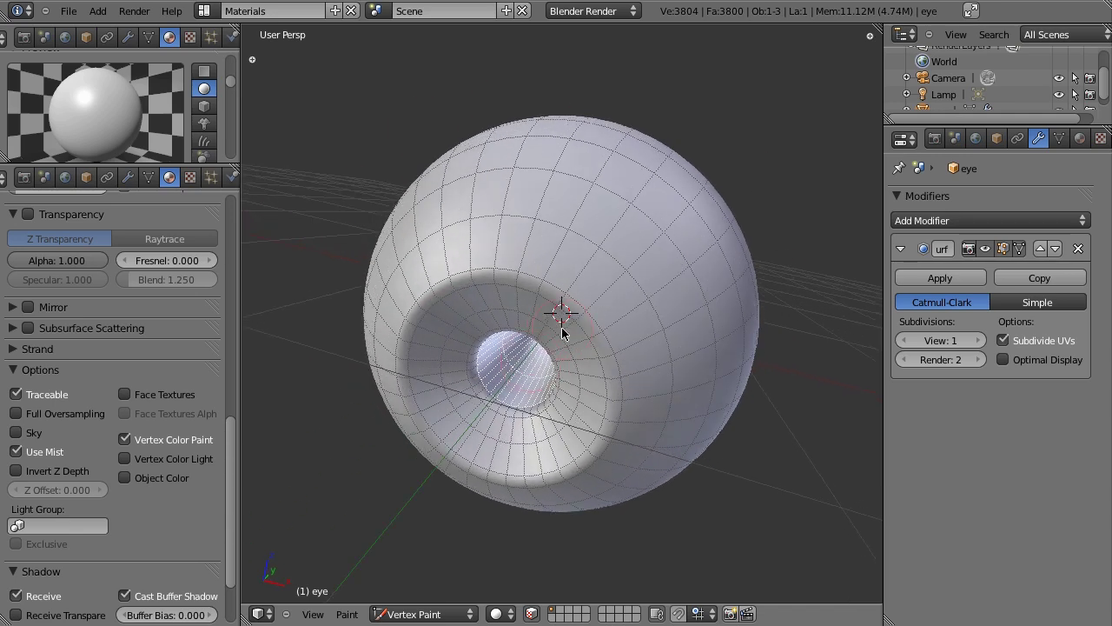
{"action": "key", "text": "Tab"}
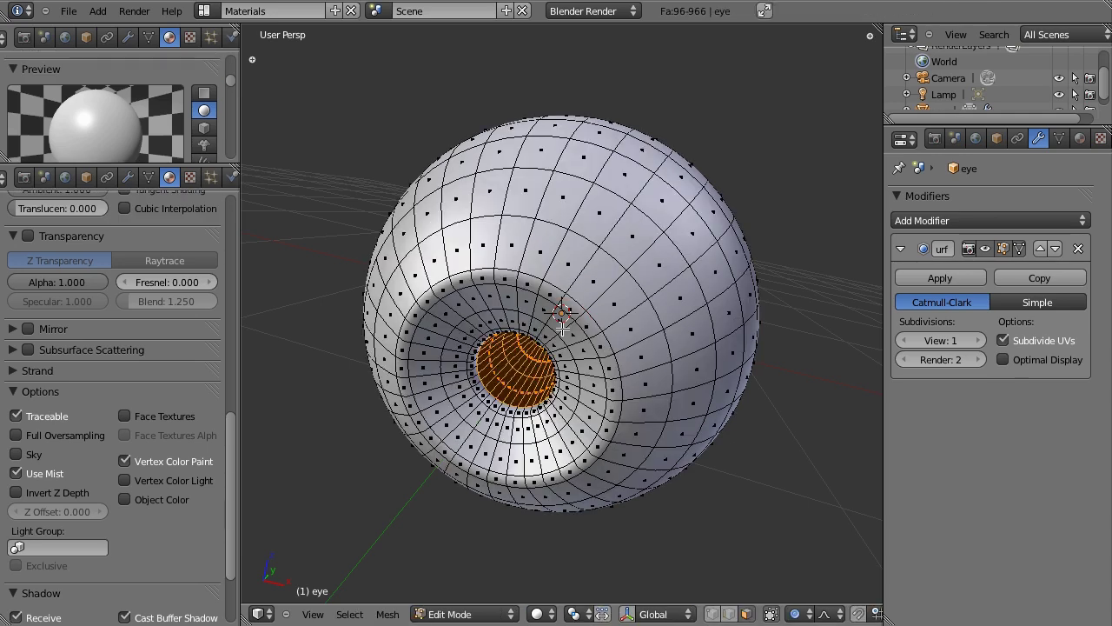
{"action": "middle_click_drag", "start_coordinate": [569, 362], "coordinate": [517, 414]}
{"action": "scroll", "coordinate": [516, 413], "scroll_direction": "down", "scroll_amount": 4}
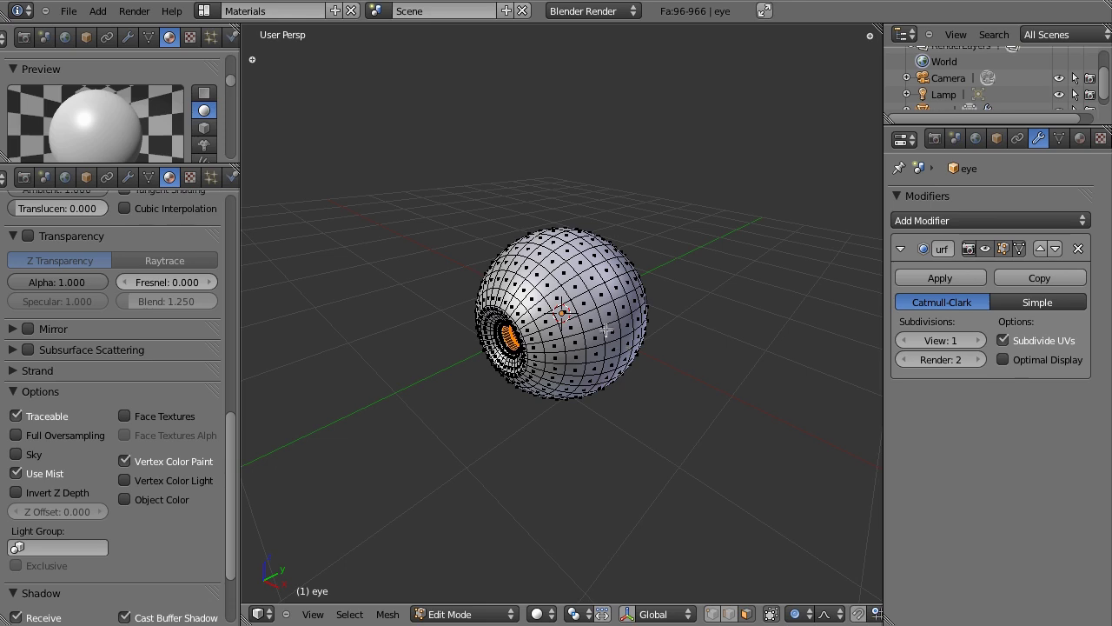
{"action": "key", "text": "Tab"}
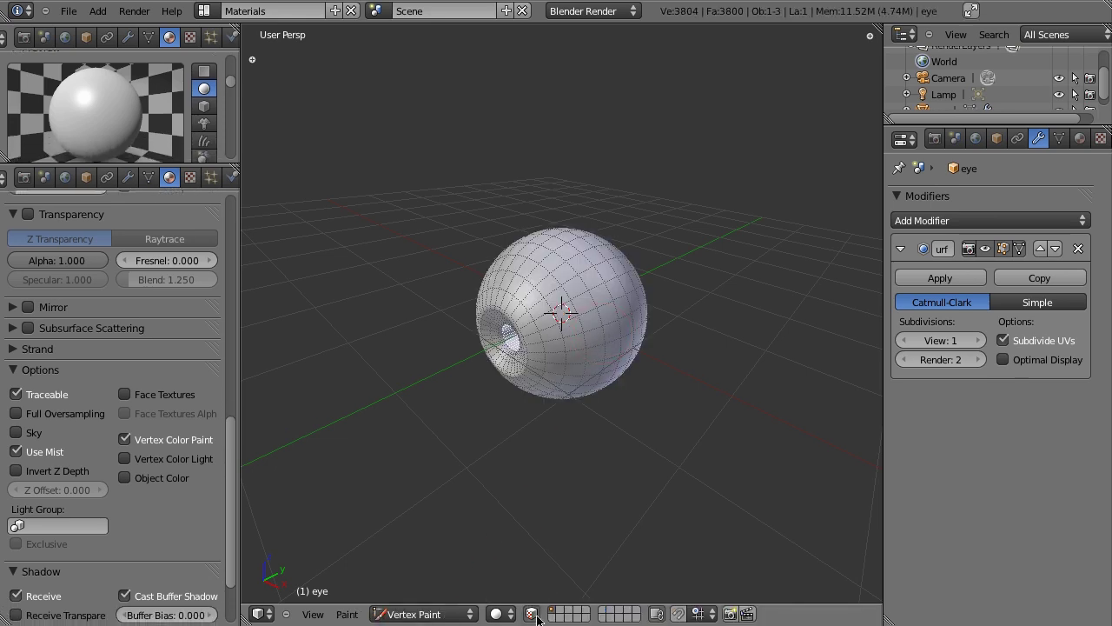
{"action": "scroll", "coordinate": [567, 459], "scroll_direction": "up", "scroll_amount": 4}
{"action": "scroll", "coordinate": [587, 420], "scroll_direction": "up", "scroll_amount": 5}
{"action": "middle_click_drag", "start_coordinate": [570, 362], "coordinate": [651, 304]}
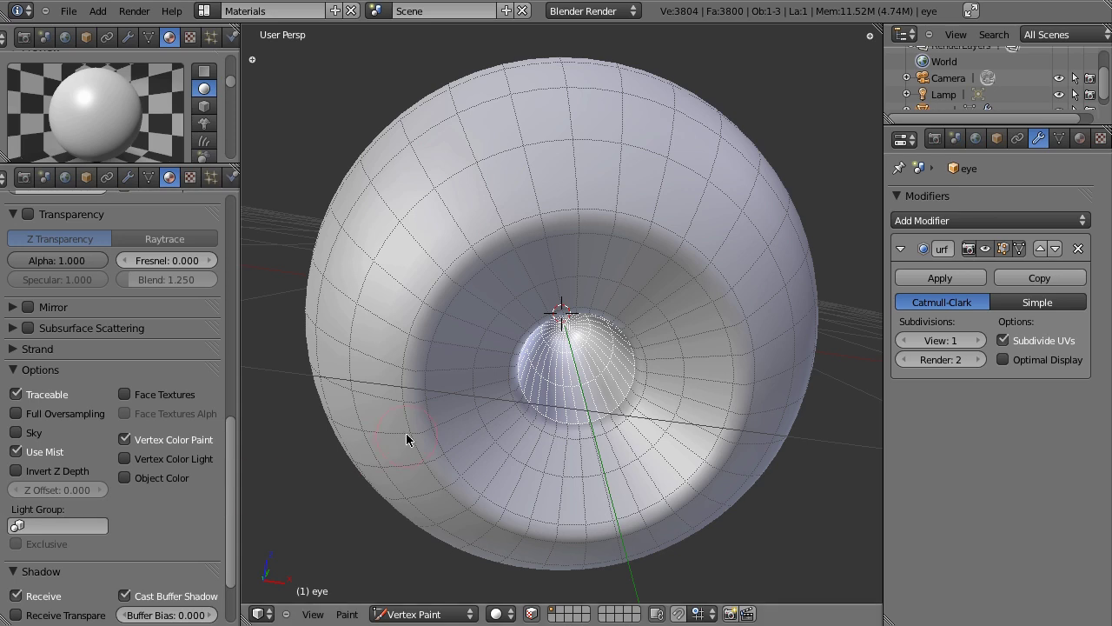
{"action": "middle_click_drag", "start_coordinate": [563, 346], "coordinate": [514, 290]}
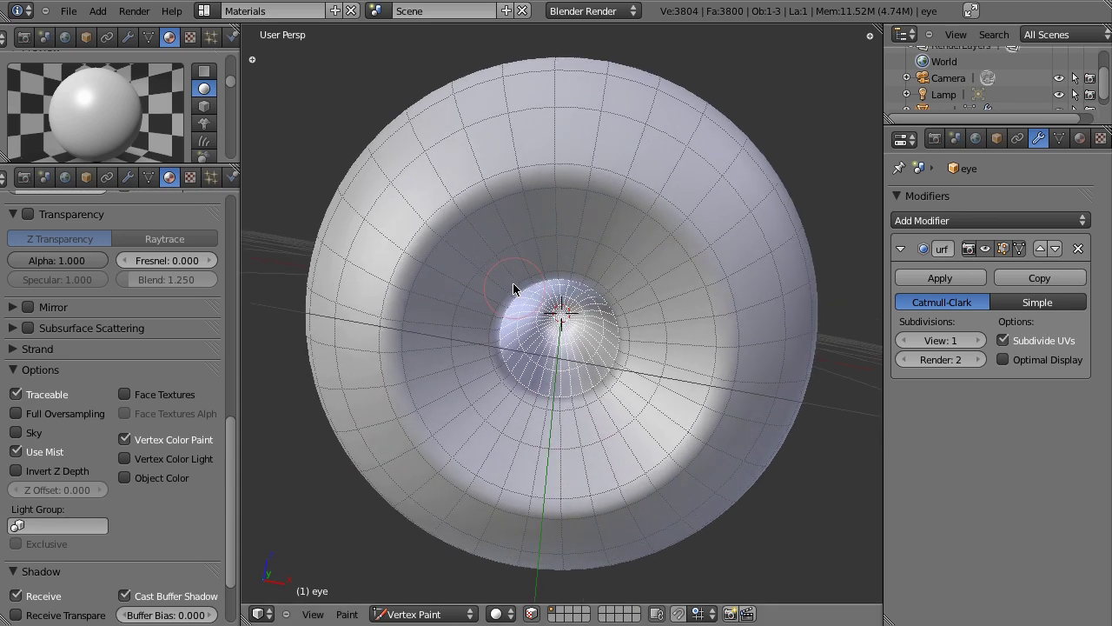
{"action": "scroll", "coordinate": [512, 280], "scroll_direction": "up", "scroll_amount": 2}
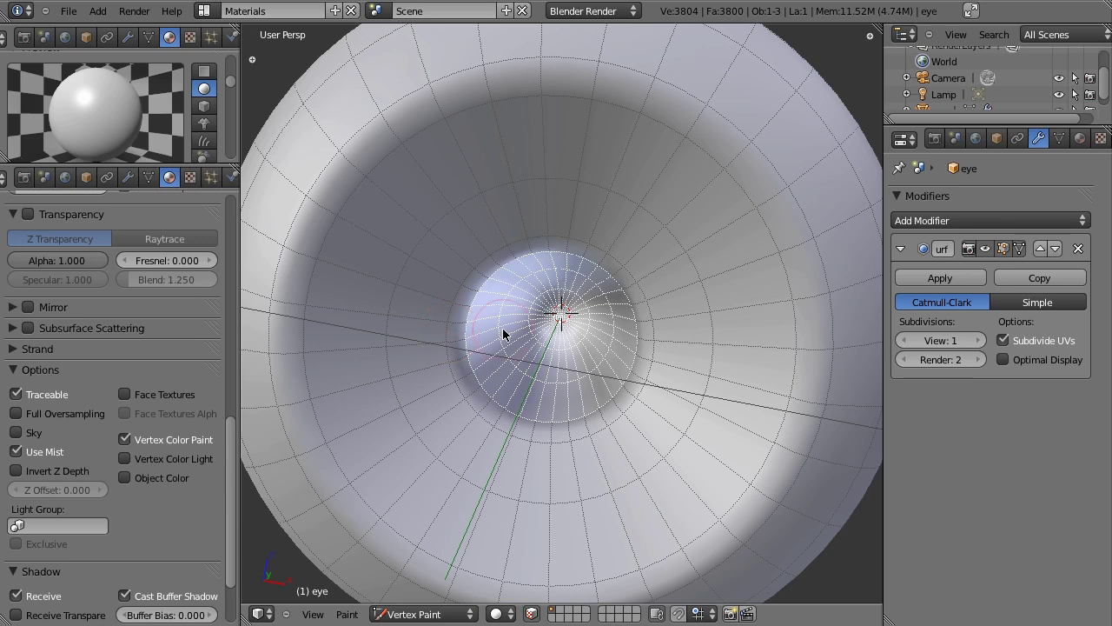
Step: In Edit Mode, select the three iris face rings around the pupil, then view in Vertex Paint
{"action": "key", "text": "Tab"}
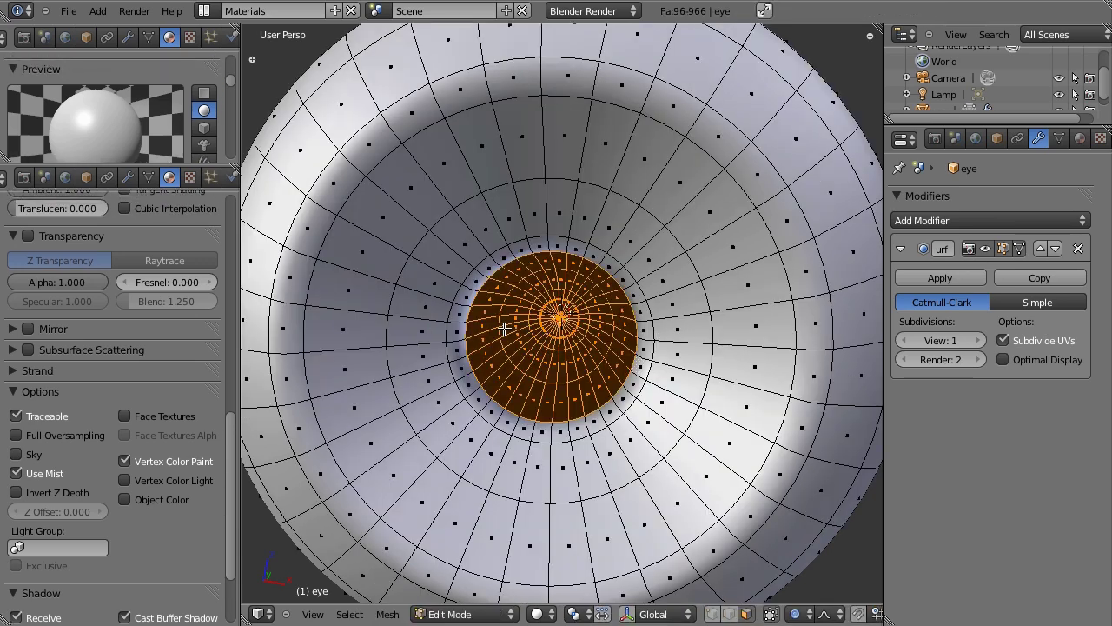
{"action": "right_click", "coordinate": [472, 390], "text": "alt"}
{"action": "right_click", "coordinate": [452, 416], "text": "alt+shift"}
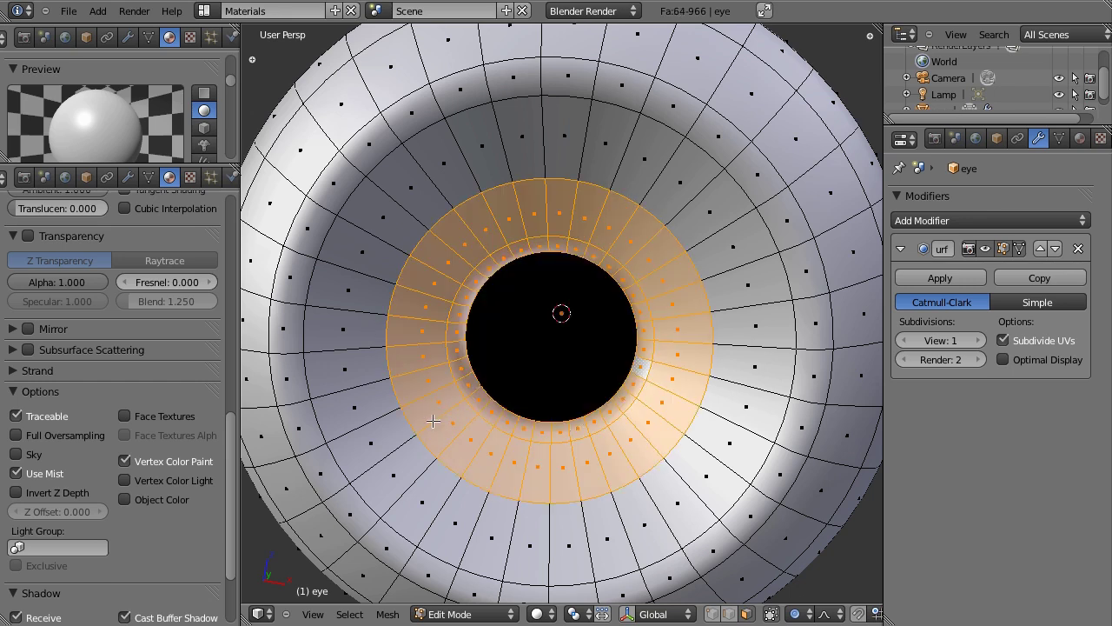
{"action": "right_click", "coordinate": [391, 455], "text": "alt+shift"}
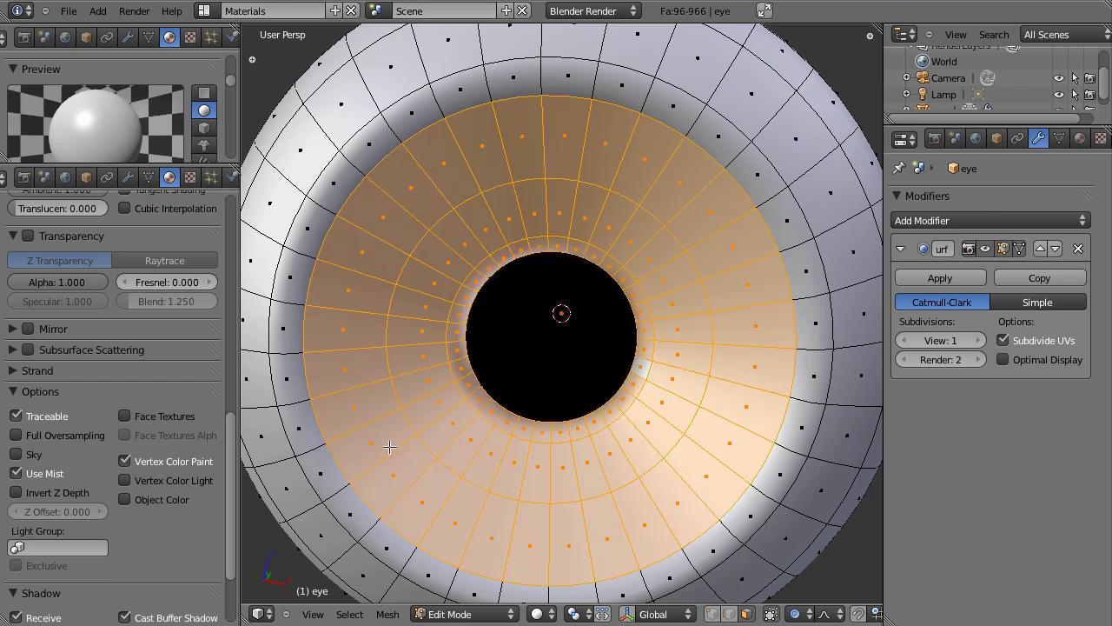
{"action": "middle_click_drag", "start_coordinate": [437, 401], "coordinate": [576, 372]}
{"action": "scroll", "coordinate": [459, 359], "scroll_direction": "down", "scroll_amount": 4}
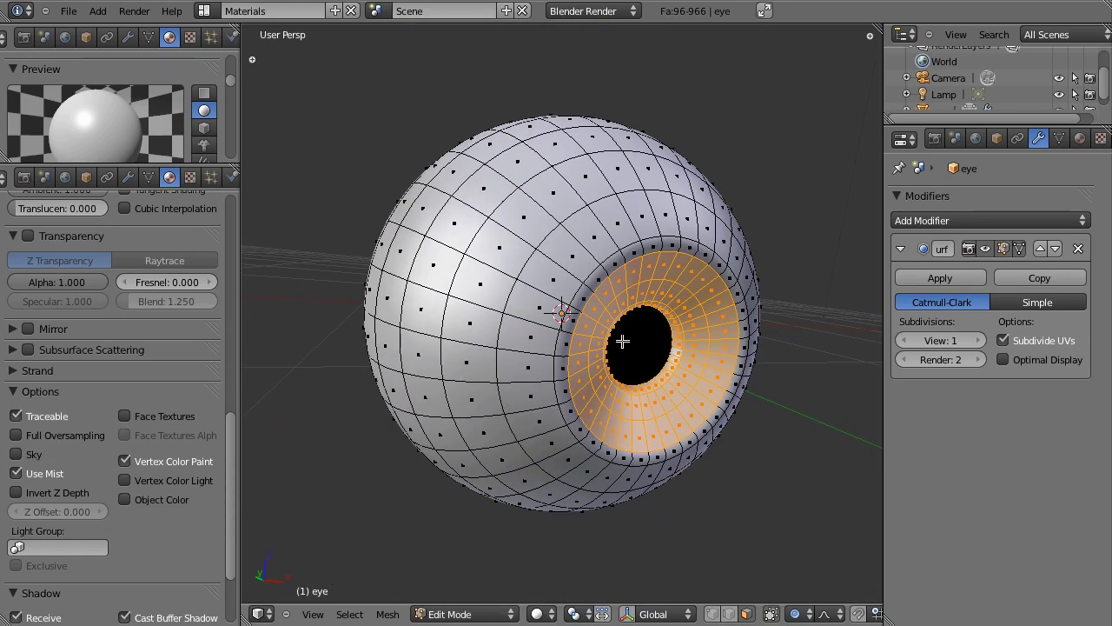
{"action": "key", "text": "v"}
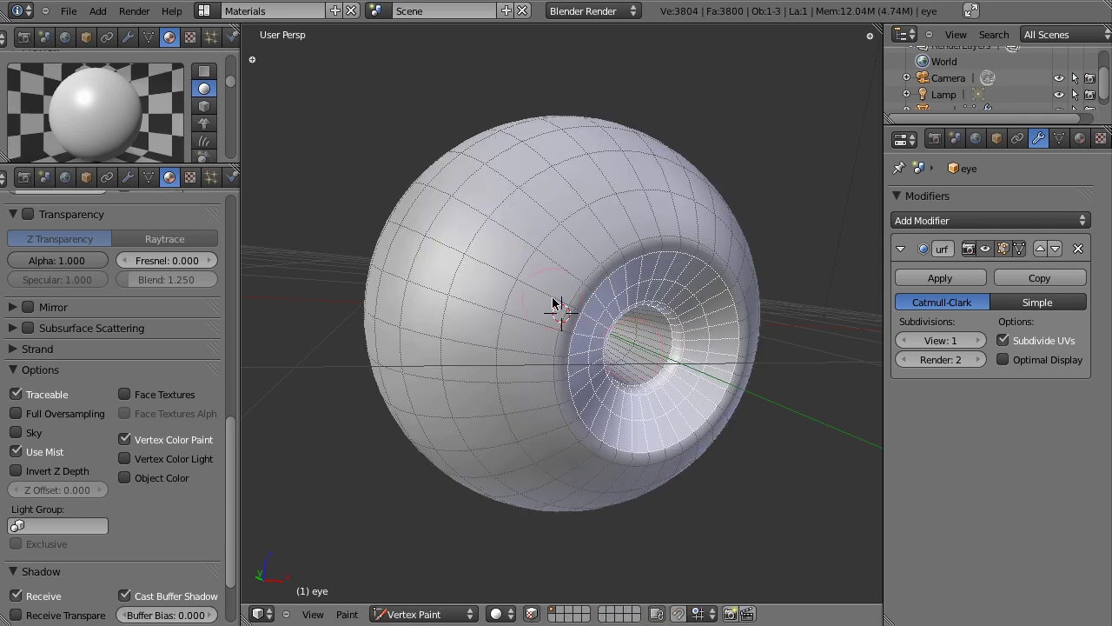
{"action": "middle_click_drag", "start_coordinate": [553, 304], "coordinate": [496, 229]}
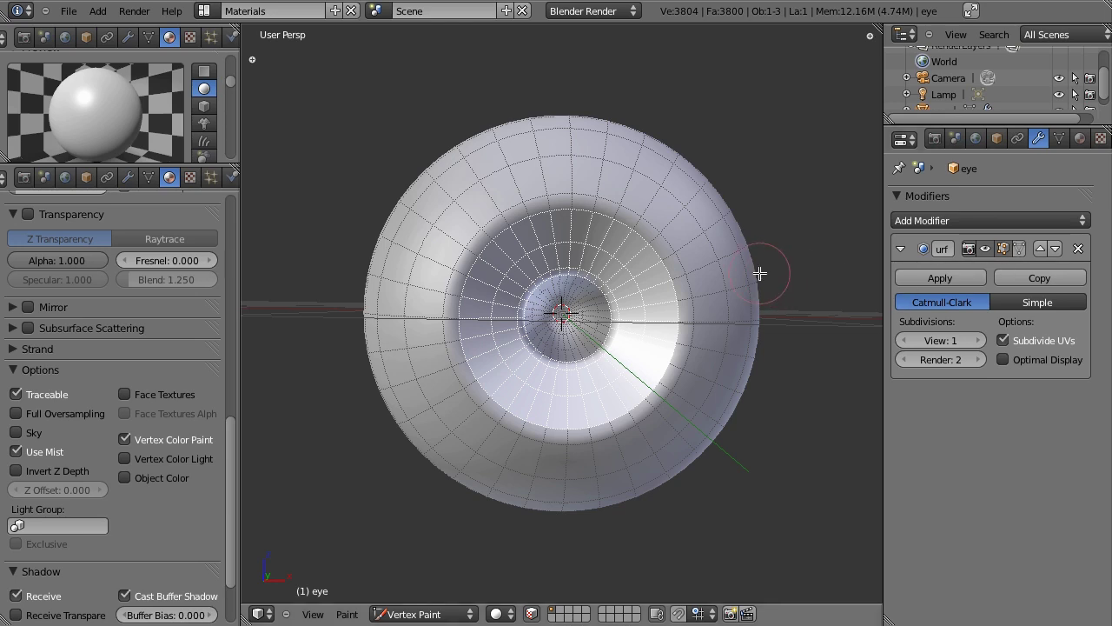
Step: Back in Edit Mode, grow and shrink the iris selection one ring and enable the Subsurf cage
{"action": "key", "text": "Tab"}
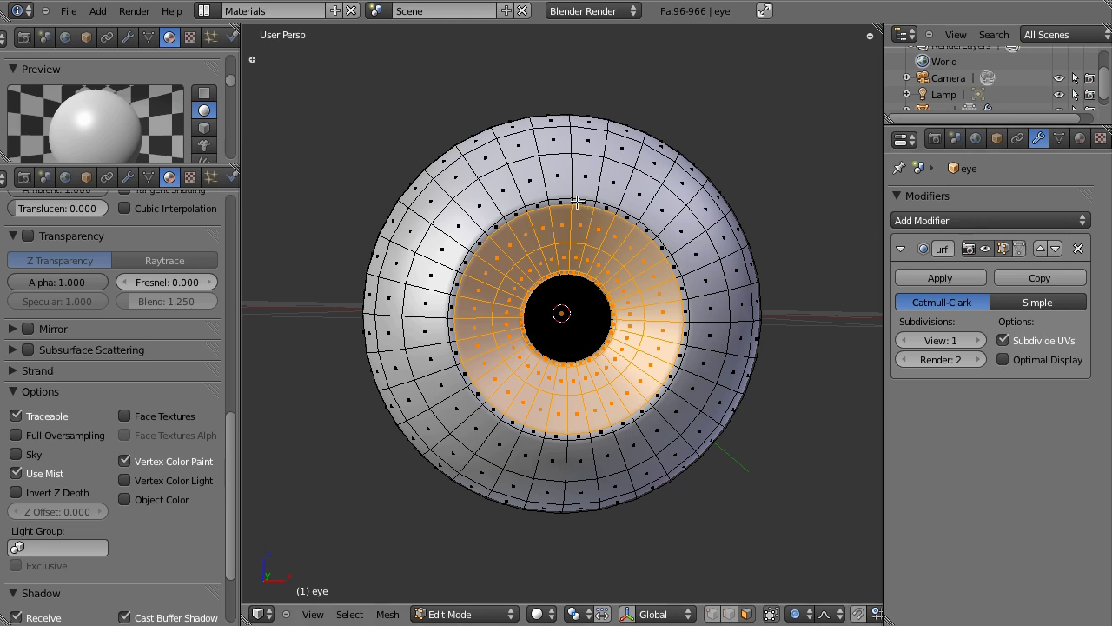
{"action": "scroll", "coordinate": [577, 202], "scroll_direction": "up", "scroll_amount": 4}
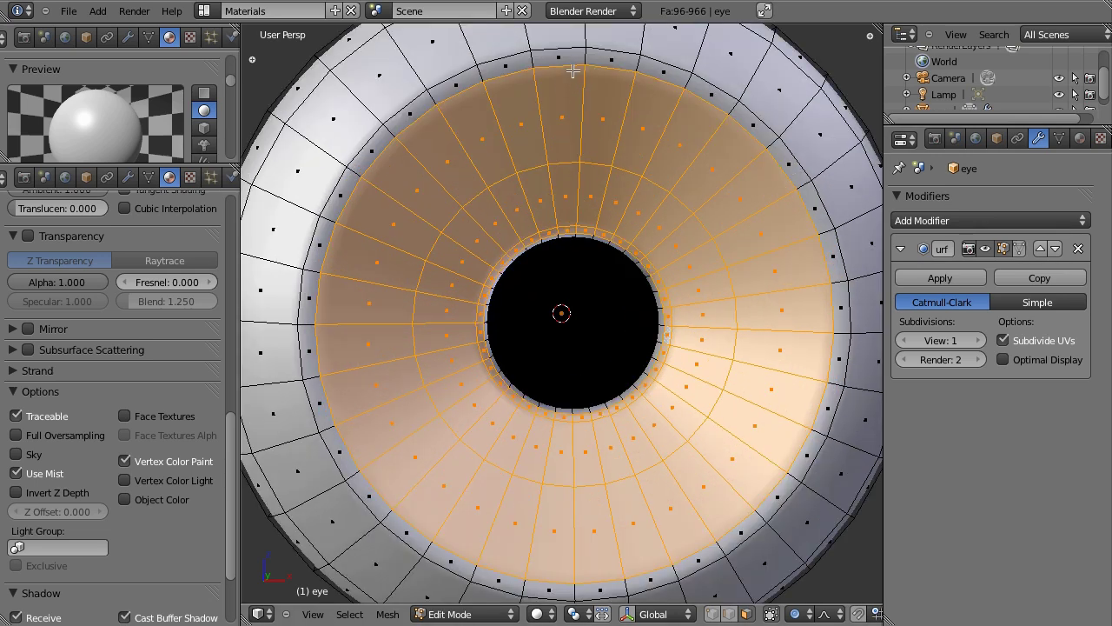
{"action": "key", "text": "ctrl+KP_Add"}
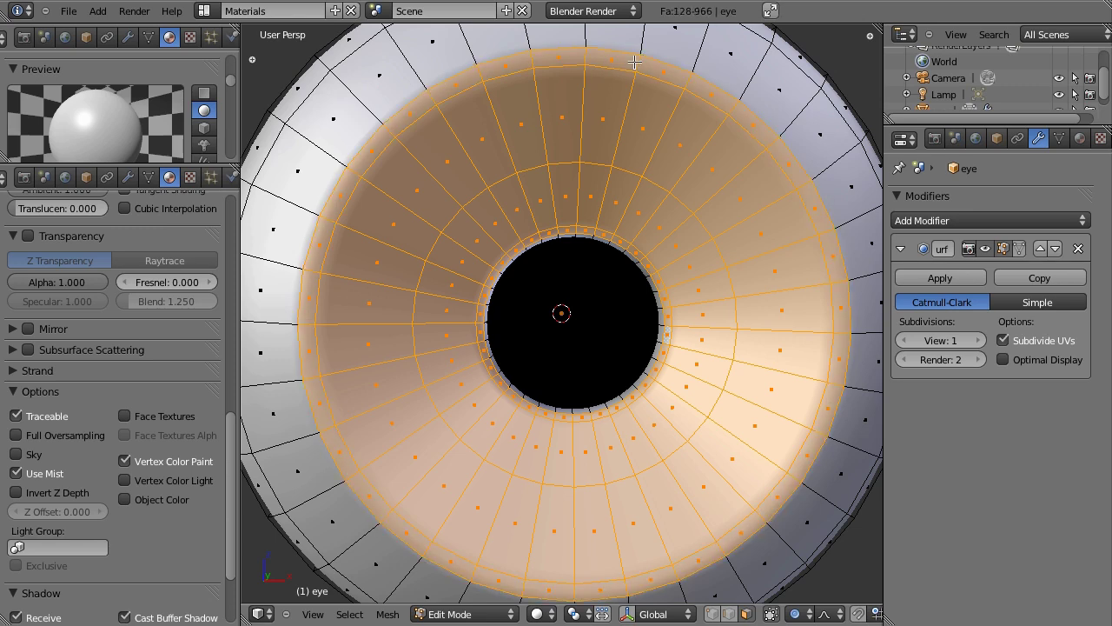
{"action": "key", "text": "ctrl+KP_Subtract"}
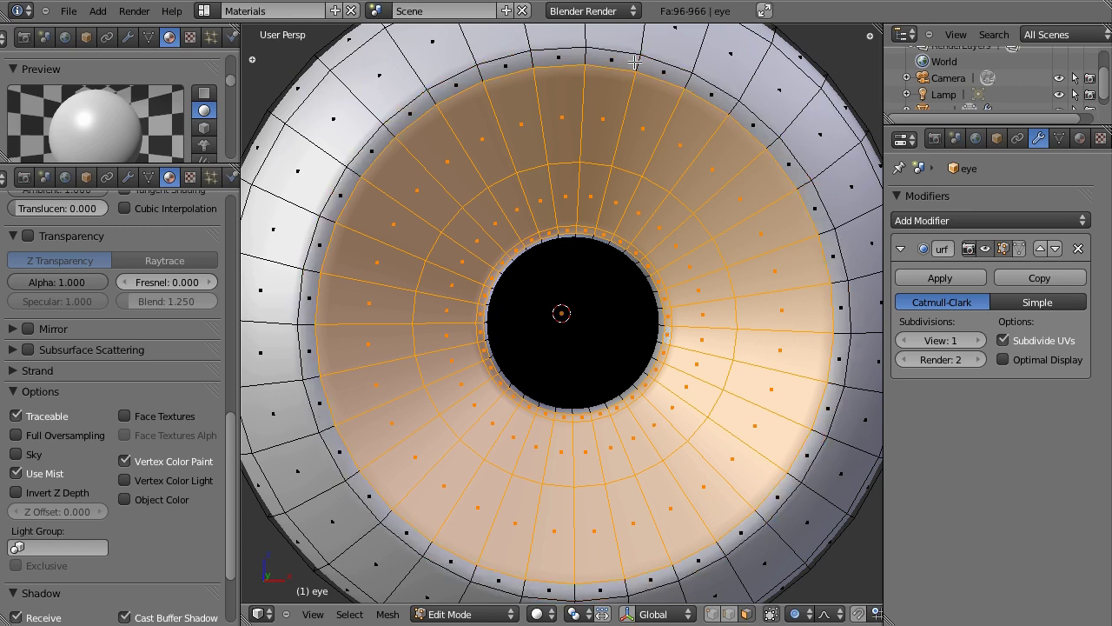
{"action": "left_click", "coordinate": [1018, 250]}
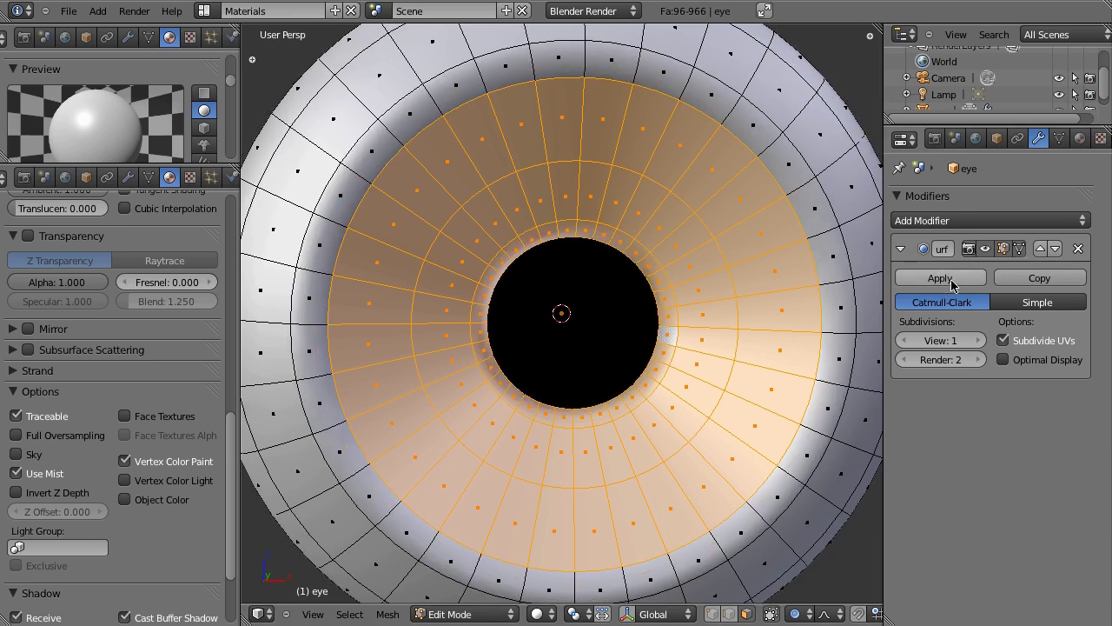
Step: Return to Vertex Paint and show the Draw brush settings: radius 35, strength 0.500, white
{"action": "key", "text": "v"}
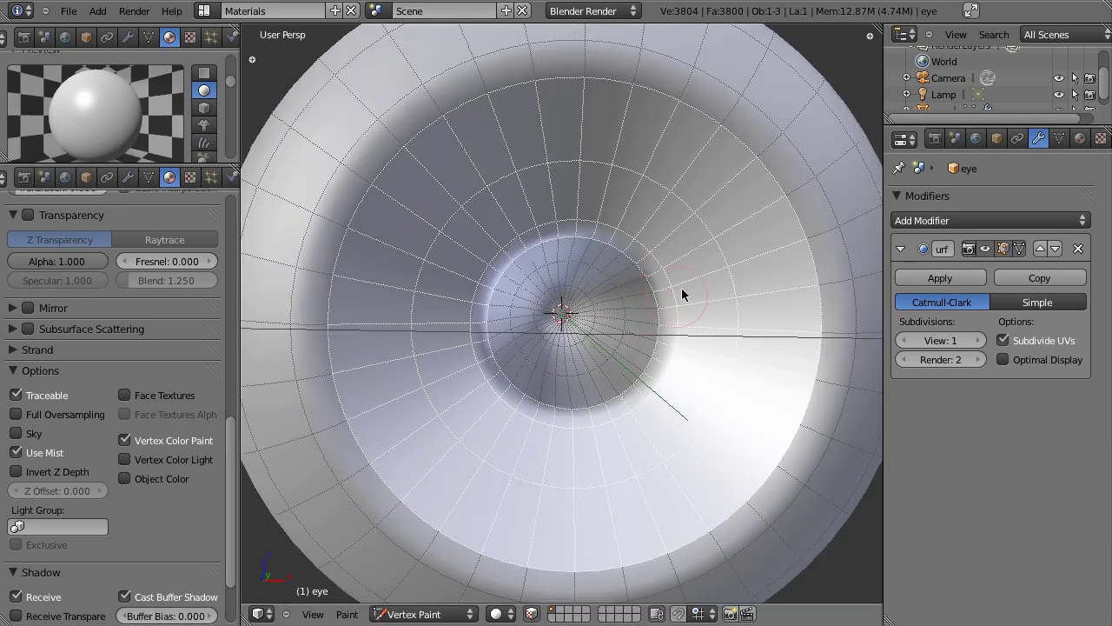
{"action": "scroll", "coordinate": [675, 286], "scroll_direction": "down", "scroll_amount": 3}
{"action": "scroll", "coordinate": [643, 283], "scroll_direction": "up", "scroll_amount": 2}
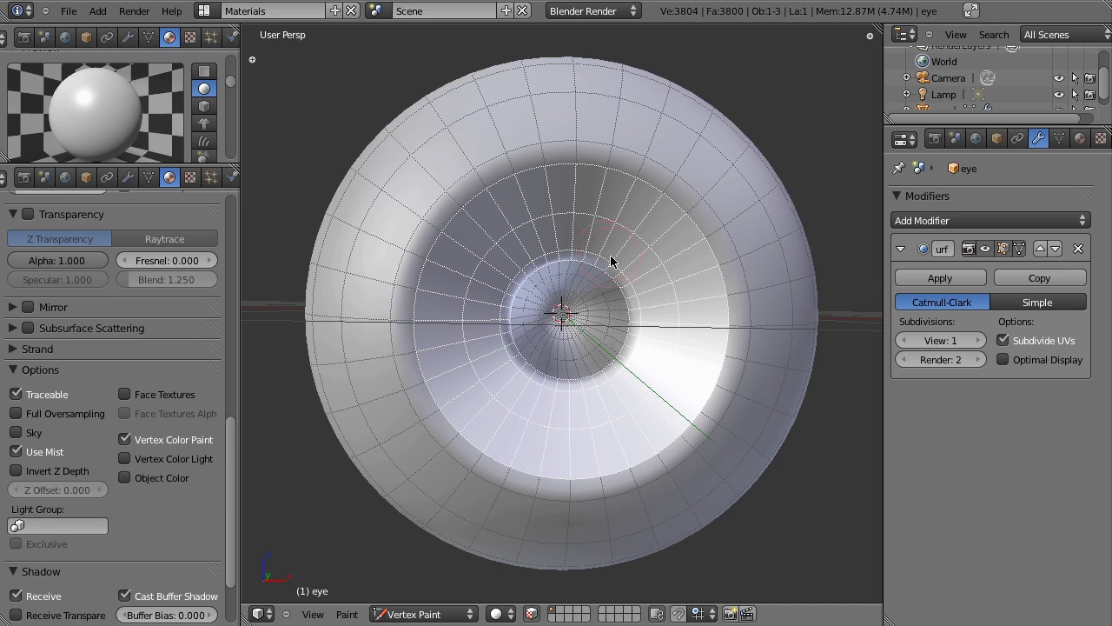
{"action": "key", "text": "t"}
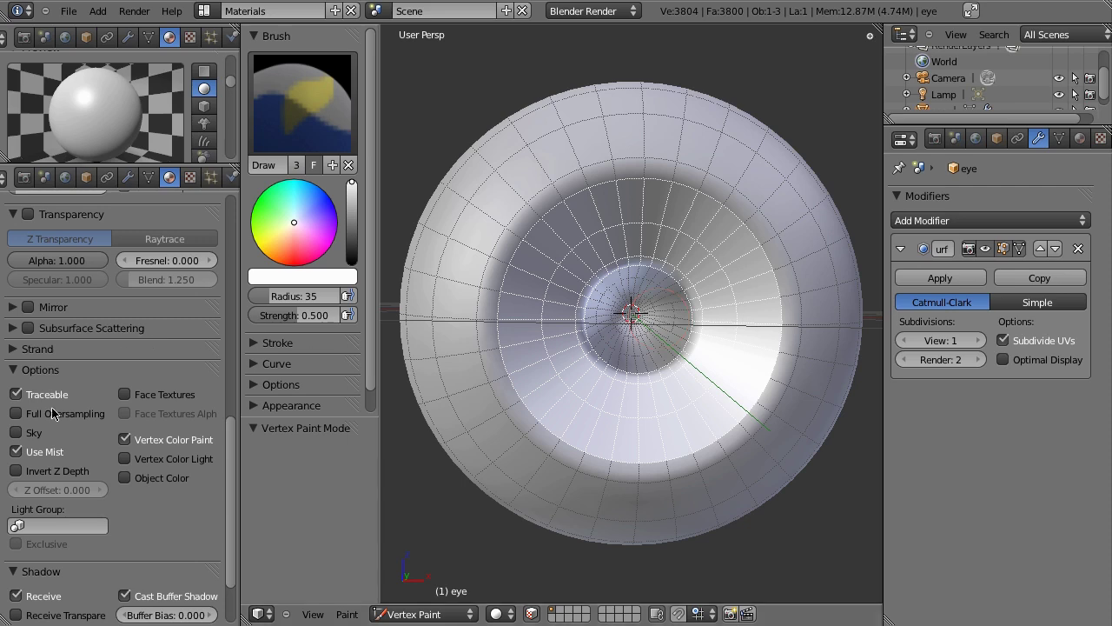
Step: Set the brush colour to a strong green and paint a stroke down the left iris
{"action": "scroll", "coordinate": [84, 439], "scroll_direction": "up", "scroll_amount": 15}
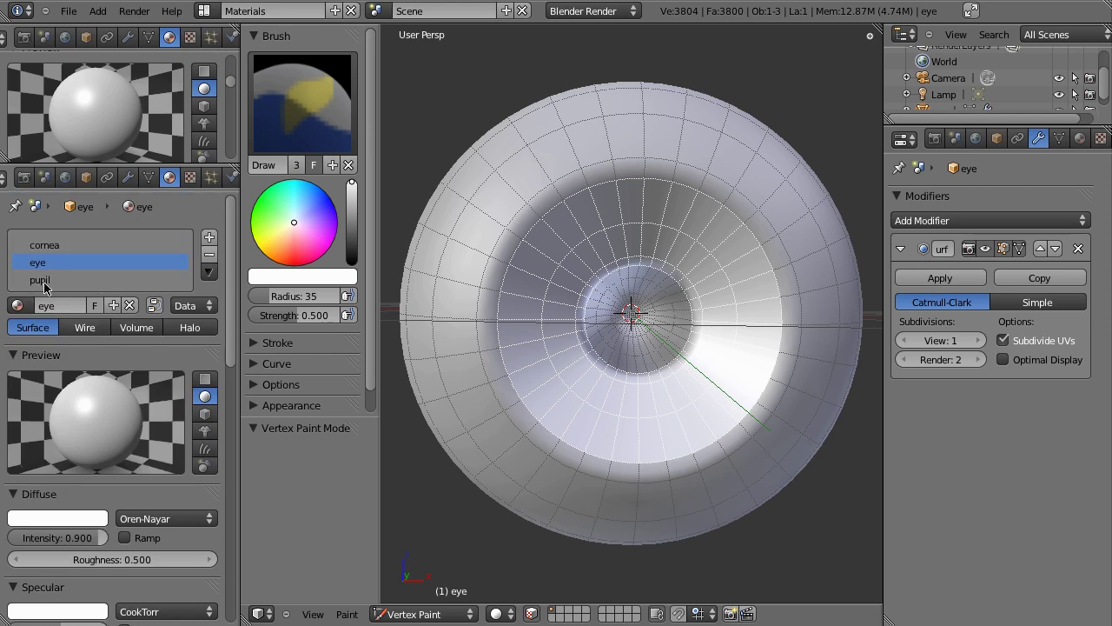
{"action": "scroll", "coordinate": [99, 288], "scroll_direction": "down", "scroll_amount": 10}
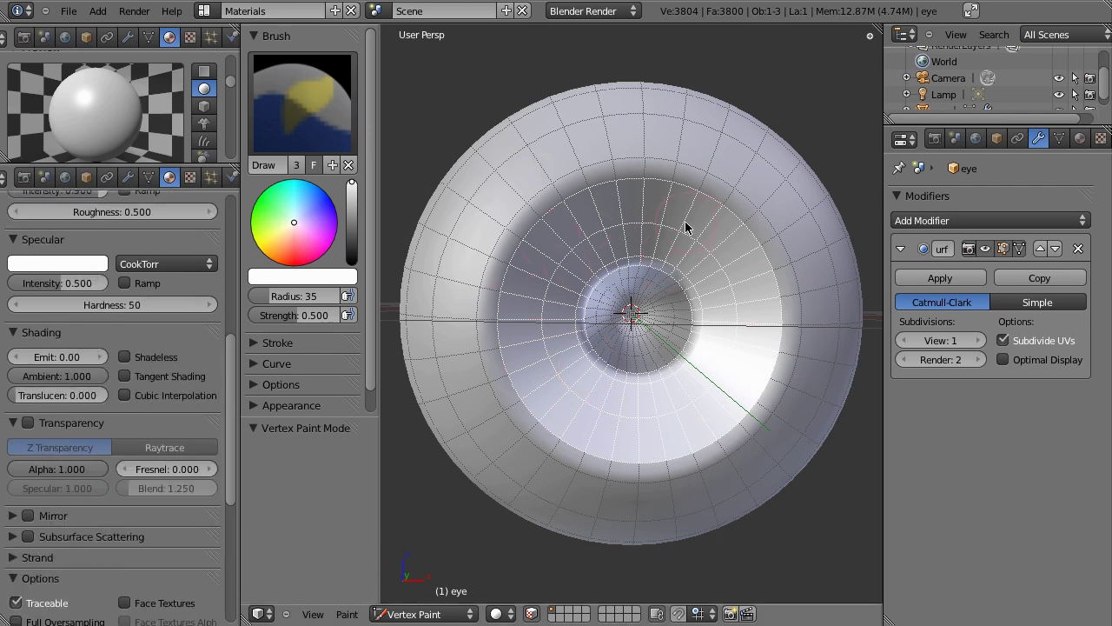
{"action": "scroll", "coordinate": [683, 233], "scroll_direction": "up", "scroll_amount": 2}
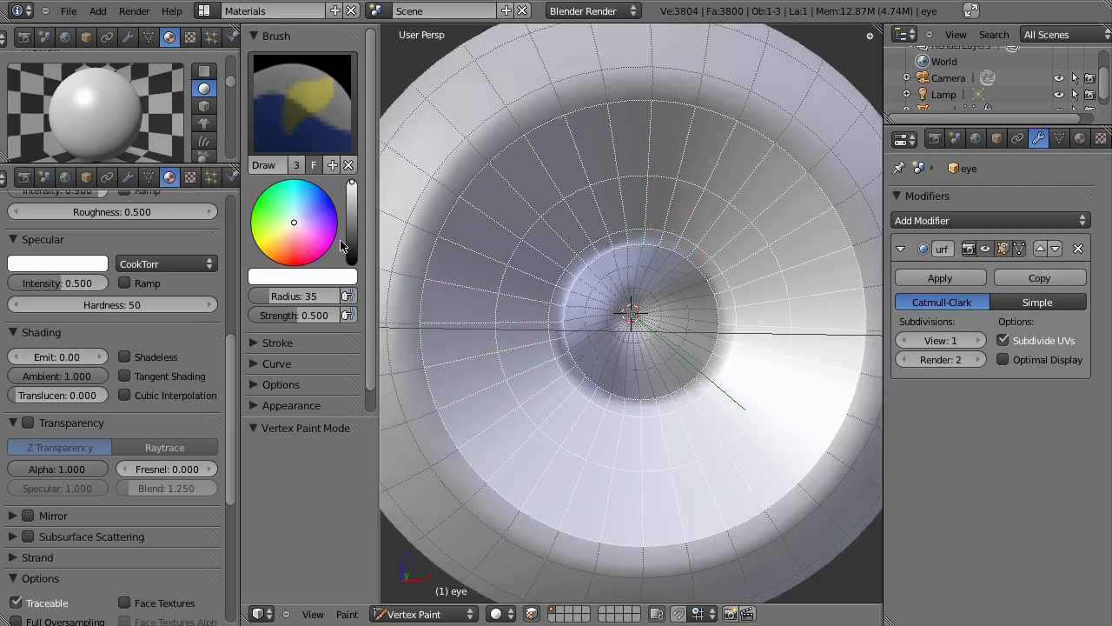
{"action": "left_click", "coordinate": [284, 215]}
{"action": "left_click_drag", "start_coordinate": [284, 216], "coordinate": [267, 202]}
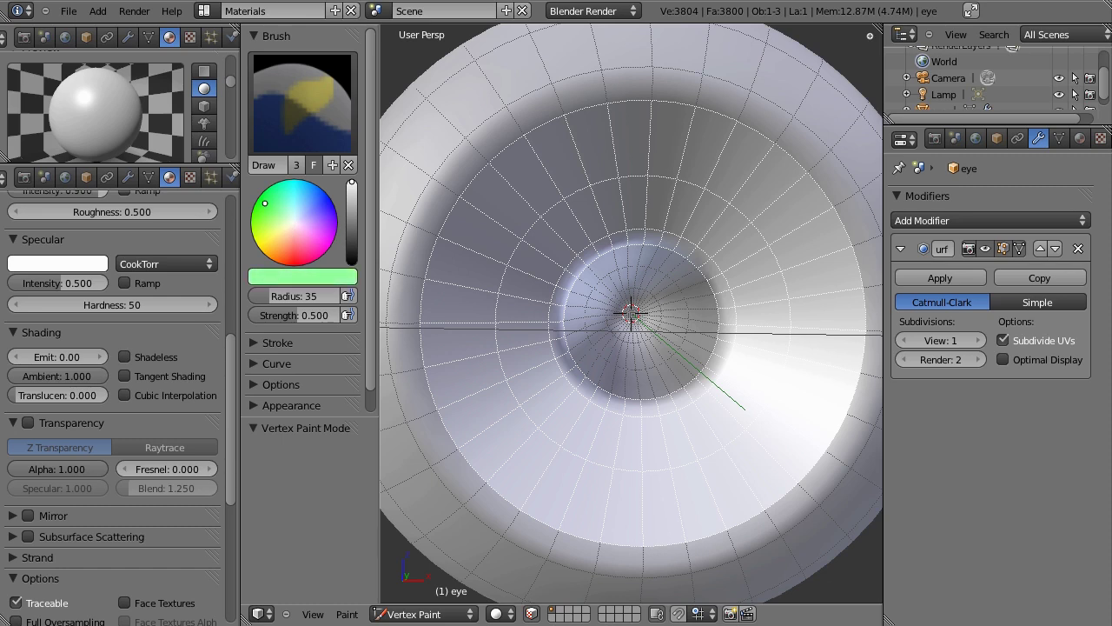
{"action": "mouse_move", "coordinate": [583, 207]}
{"action": "left_mouse_down"}
{"action": "mouse_move", "coordinate": [529, 193]}
{"action": "mouse_move", "coordinate": [504, 305]}
{"action": "mouse_move", "coordinate": [519, 422]}
{"action": "mouse_move", "coordinate": [638, 487]}
{"action": "mouse_move", "coordinate": [687, 474]}
{"action": "left_mouse_up"}
Step: Fill the selected iris faces with green using Paint > Set Vertex Colors
{"action": "left_click", "coordinate": [350, 615]}
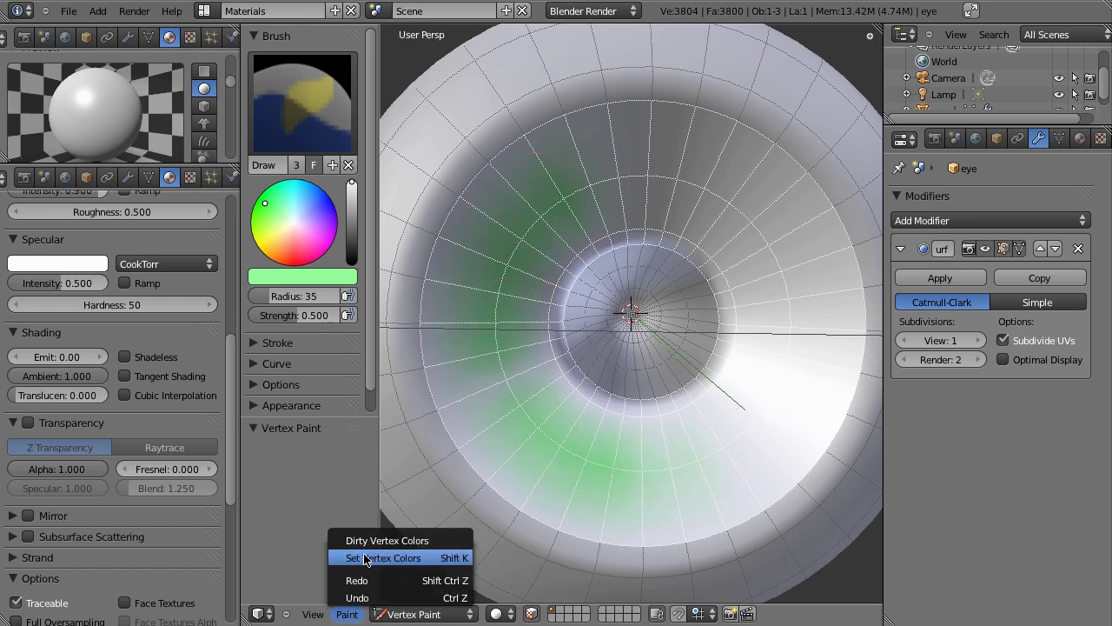
{"action": "left_click", "coordinate": [365, 560]}
{"action": "scroll", "coordinate": [620, 330], "scroll_direction": "down", "scroll_amount": 5}
{"action": "middle_click_drag", "start_coordinate": [620, 330], "coordinate": [630, 310]}
{"action": "scroll", "coordinate": [635, 307], "scroll_direction": "up", "scroll_amount": 5}
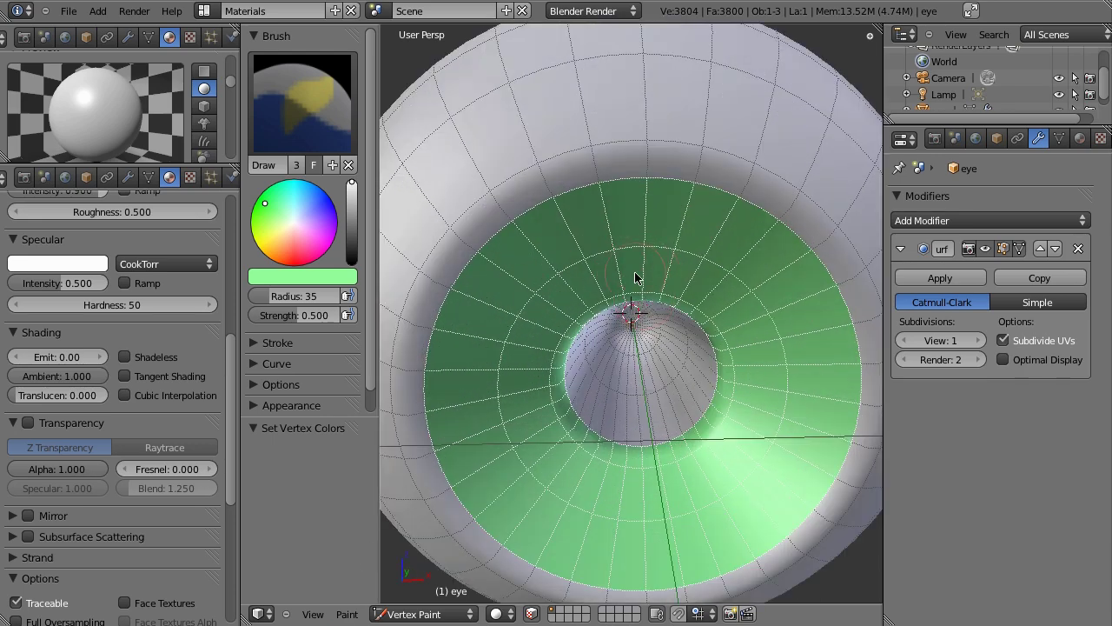
{"action": "middle_click_drag", "start_coordinate": [616, 264], "coordinate": [615, 218]}
Step: Darken the paint colour and brush dark green streaks across the upper, lower-right and upper-left iris
{"action": "left_click_drag", "start_coordinate": [286, 228], "coordinate": [269, 211]}
{"action": "scroll", "coordinate": [335, 205], "scroll_direction": "down", "scroll_amount": 1}
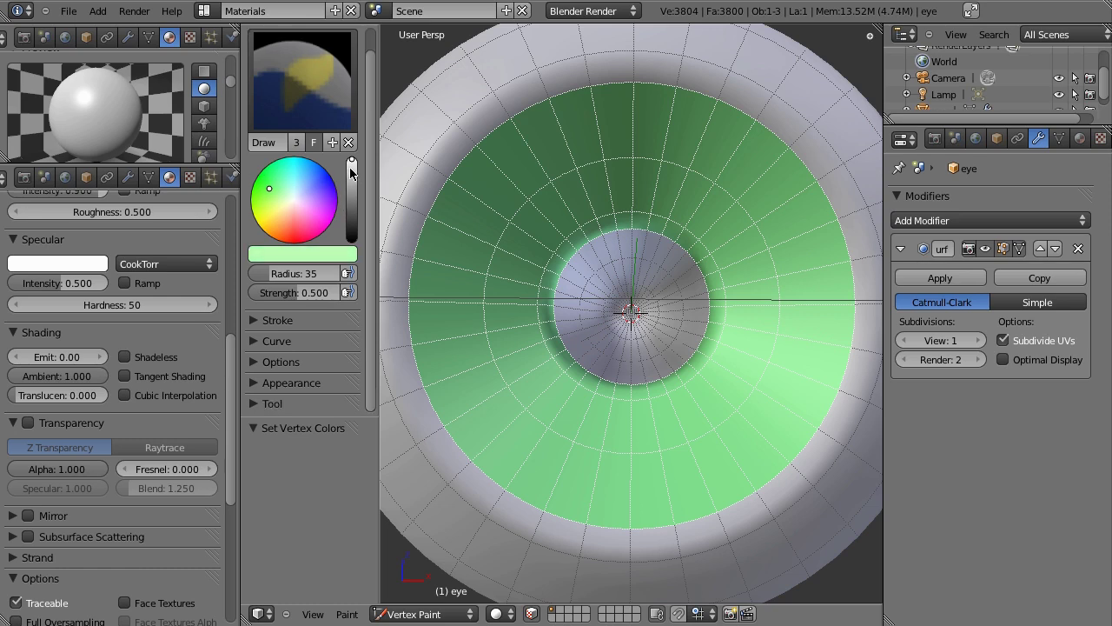
{"action": "mouse_move", "coordinate": [352, 171]}
{"action": "left_mouse_down"}
{"action": "mouse_move", "coordinate": [344, 200]}
{"action": "mouse_move", "coordinate": [280, 207]}
{"action": "left_mouse_up"}
{"action": "mouse_move", "coordinate": [556, 149]}
{"action": "left_mouse_down"}
{"action": "mouse_move", "coordinate": [672, 170]}
{"action": "mouse_move", "coordinate": [750, 223]}
{"action": "mouse_move", "coordinate": [768, 252]}
{"action": "mouse_move", "coordinate": [786, 301]}
{"action": "mouse_move", "coordinate": [757, 399]}
{"action": "mouse_move", "coordinate": [709, 460]}
{"action": "mouse_move", "coordinate": [593, 460]}
{"action": "mouse_move", "coordinate": [508, 423]}
{"action": "mouse_move", "coordinate": [456, 304]}
{"action": "mouse_move", "coordinate": [487, 231]}
{"action": "left_mouse_up"}
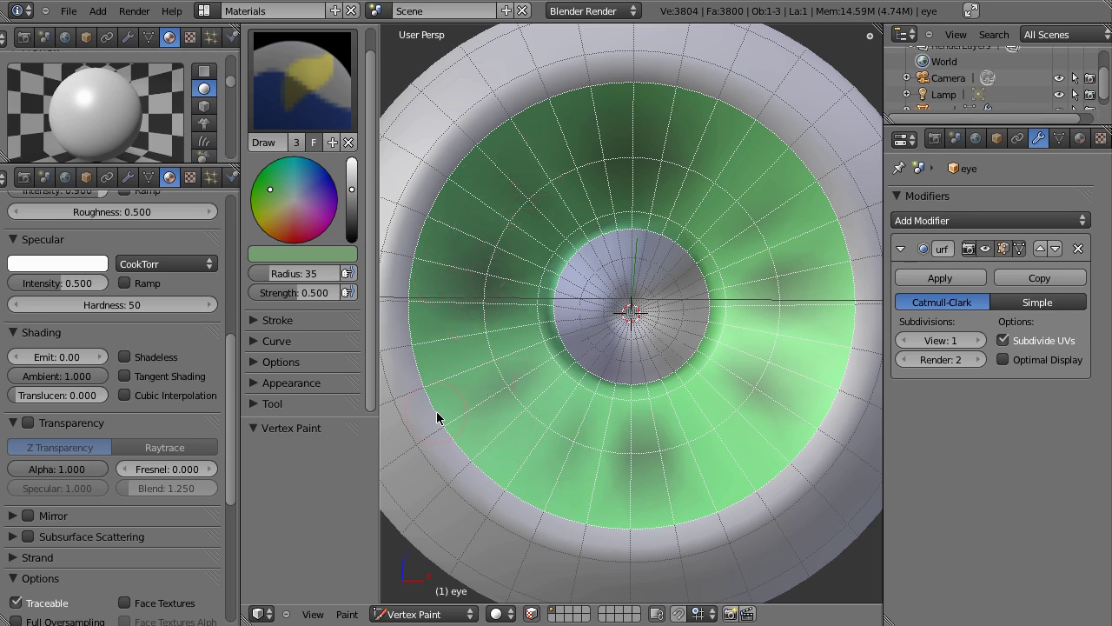
{"action": "mouse_move", "coordinate": [566, 500]}
{"action": "left_mouse_down"}
{"action": "mouse_move", "coordinate": [658, 519]}
{"action": "mouse_move", "coordinate": [700, 493]}
{"action": "mouse_move", "coordinate": [718, 496]}
{"action": "mouse_move", "coordinate": [795, 452]}
{"action": "mouse_move", "coordinate": [838, 379]}
{"action": "mouse_move", "coordinate": [849, 307]}
{"action": "mouse_move", "coordinate": [841, 332]}
{"action": "mouse_move", "coordinate": [831, 236]}
{"action": "mouse_move", "coordinate": [781, 152]}
{"action": "mouse_move", "coordinate": [753, 136]}
{"action": "left_mouse_up"}
{"action": "left_click_drag", "start_coordinate": [558, 114], "coordinate": [496, 154]}
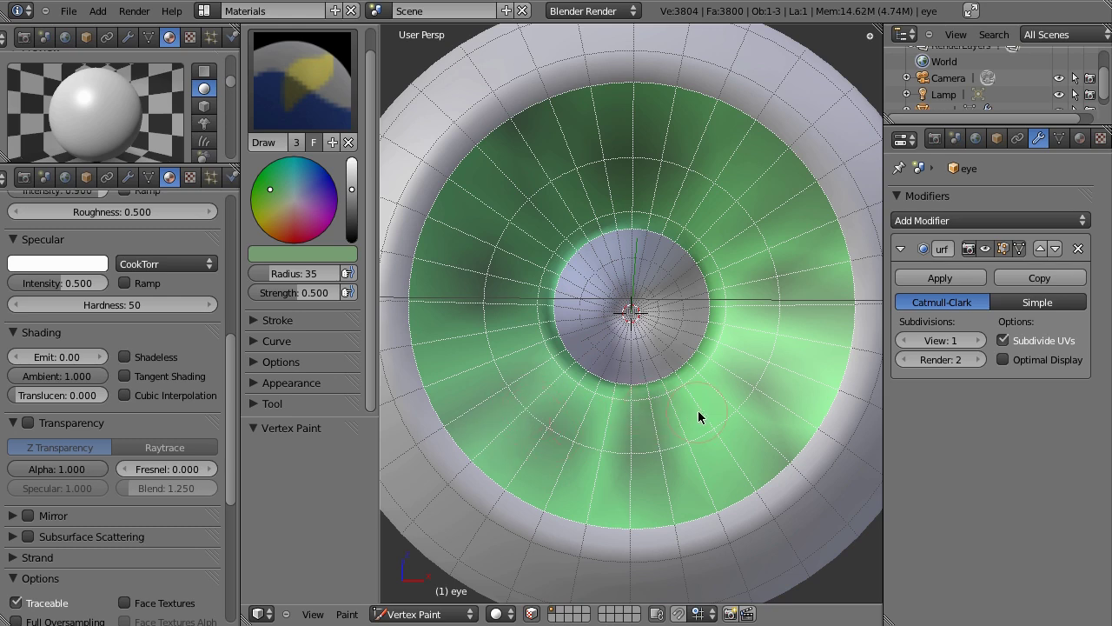
Step: Switch to a brownish tint and paint faint streaks along the right and upper-left iris
{"action": "left_click_drag", "start_coordinate": [285, 209], "coordinate": [273, 200]}
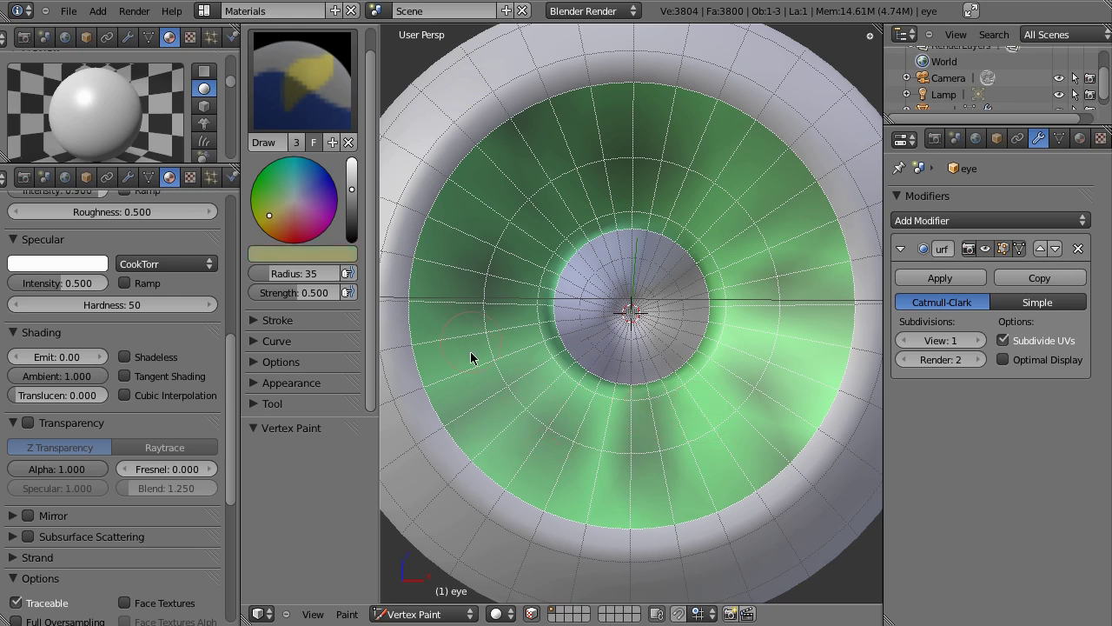
{"action": "mouse_move", "coordinate": [623, 458]}
{"action": "left_mouse_down"}
{"action": "mouse_move", "coordinate": [694, 447]}
{"action": "mouse_move", "coordinate": [772, 384]}
{"action": "mouse_move", "coordinate": [789, 315]}
{"action": "left_mouse_up"}
{"action": "mouse_move", "coordinate": [791, 273]}
{"action": "left_mouse_down"}
{"action": "mouse_move", "coordinate": [742, 185]}
{"action": "mouse_move", "coordinate": [658, 209]}
{"action": "left_mouse_up"}
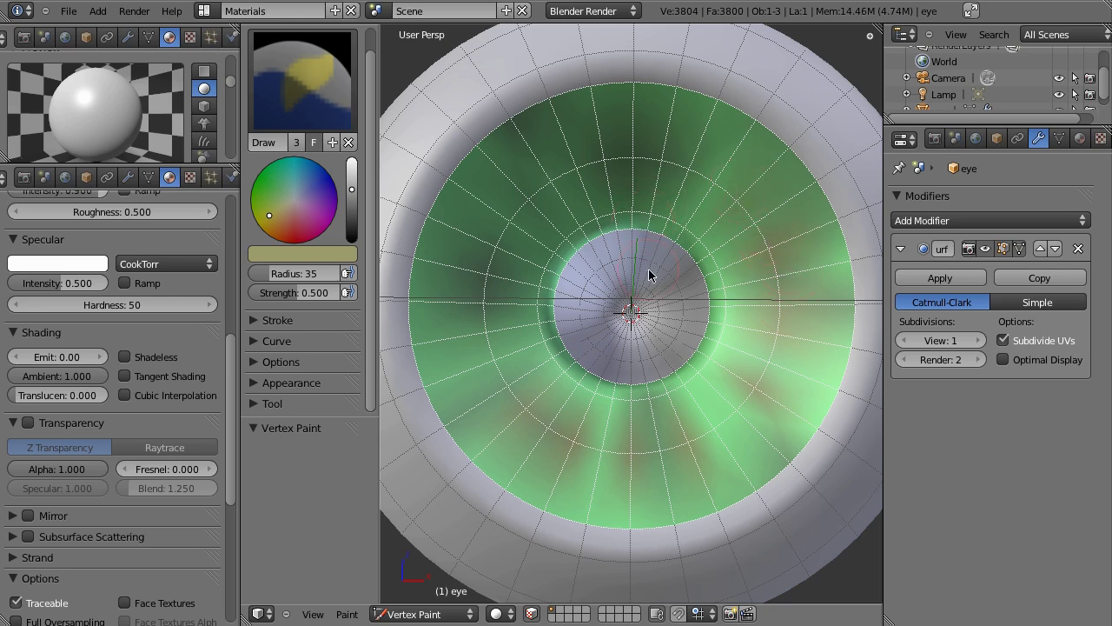
{"action": "scroll", "coordinate": [651, 275], "scroll_direction": "down", "scroll_amount": 5}
{"action": "scroll", "coordinate": [653, 275], "scroll_direction": "up", "scroll_amount": 3}
{"action": "middle_click_drag", "start_coordinate": [653, 275], "coordinate": [646, 275]}
{"action": "scroll", "coordinate": [646, 275], "scroll_direction": "up", "scroll_amount": 3}
{"action": "scroll", "coordinate": [646, 275], "scroll_direction": "down", "scroll_amount": 2}
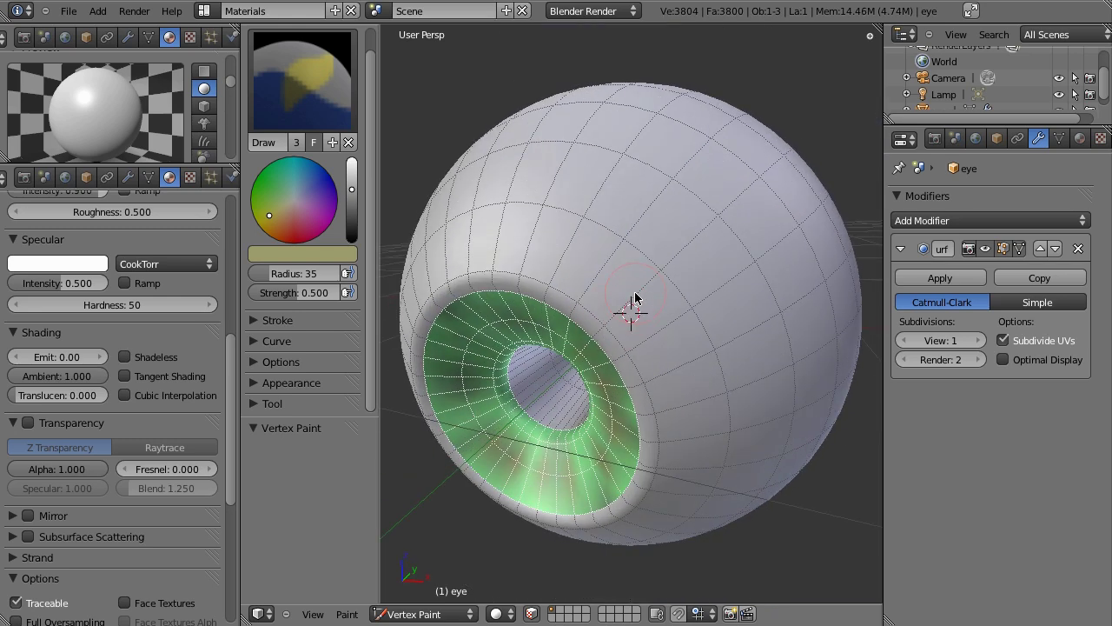
Step: Select every face except the iris in Edit Mode, then return to Vertex Paint
{"action": "key", "text": "Tab"}
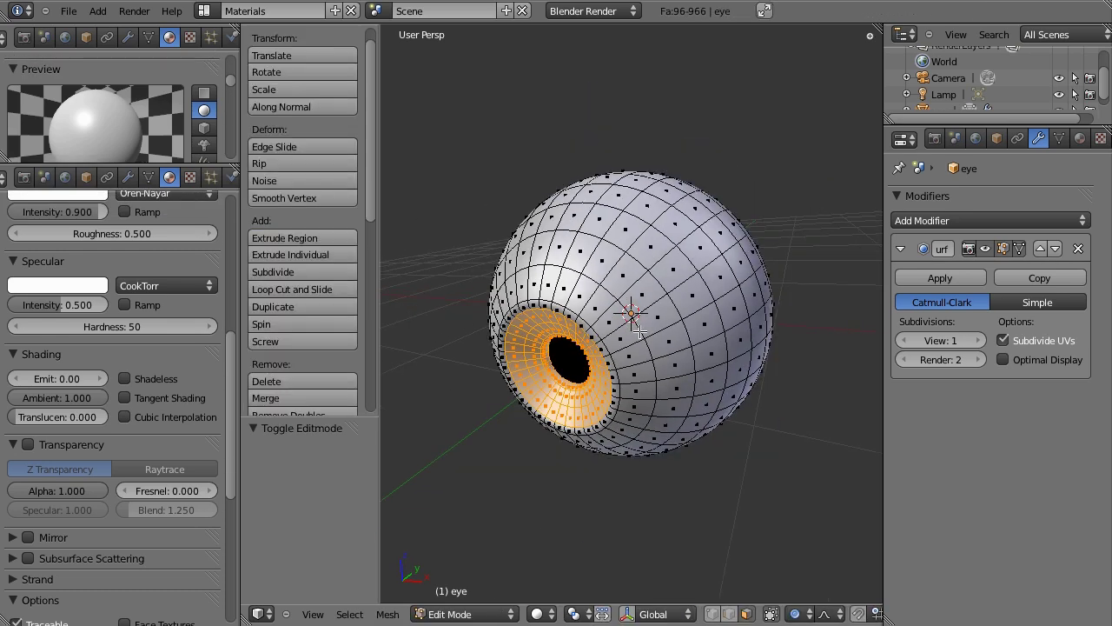
{"action": "key", "text": "ctrl+i"}
{"action": "middle_click_drag", "start_coordinate": [638, 338], "coordinate": [639, 443]}
{"action": "key", "text": "Tab"}
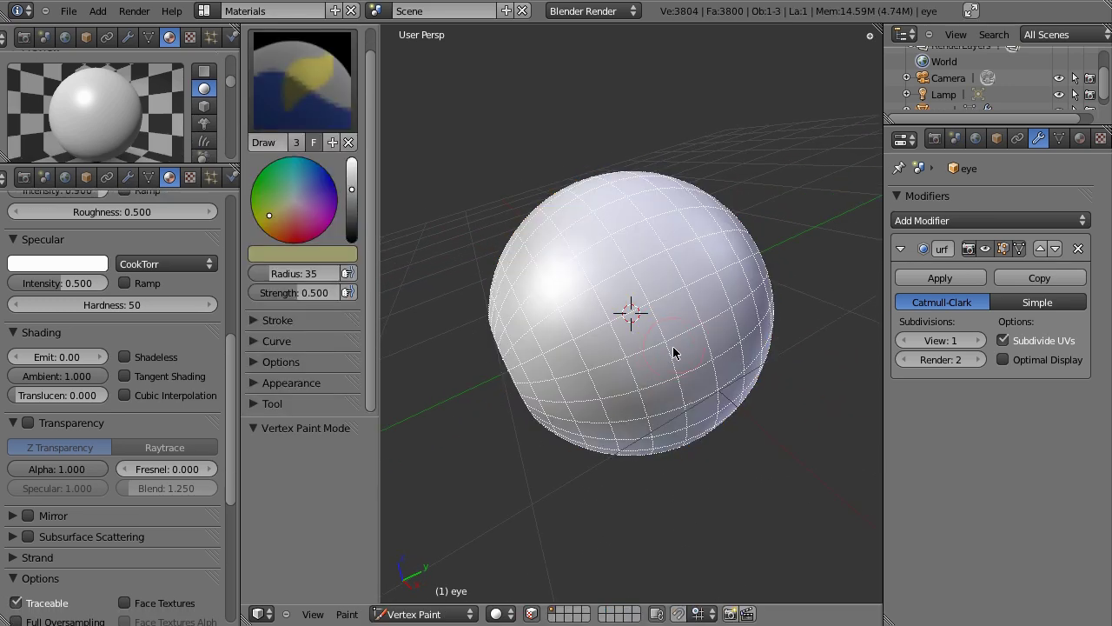
Step: Set the brush to red with radius 78 and strength 0.740, starting on the eye's back
{"action": "left_click", "coordinate": [298, 241]}
{"action": "scroll", "coordinate": [526, 256], "scroll_direction": "down", "scroll_amount": 2}
{"action": "middle_click_drag", "start_coordinate": [541, 262], "coordinate": [631, 390]}
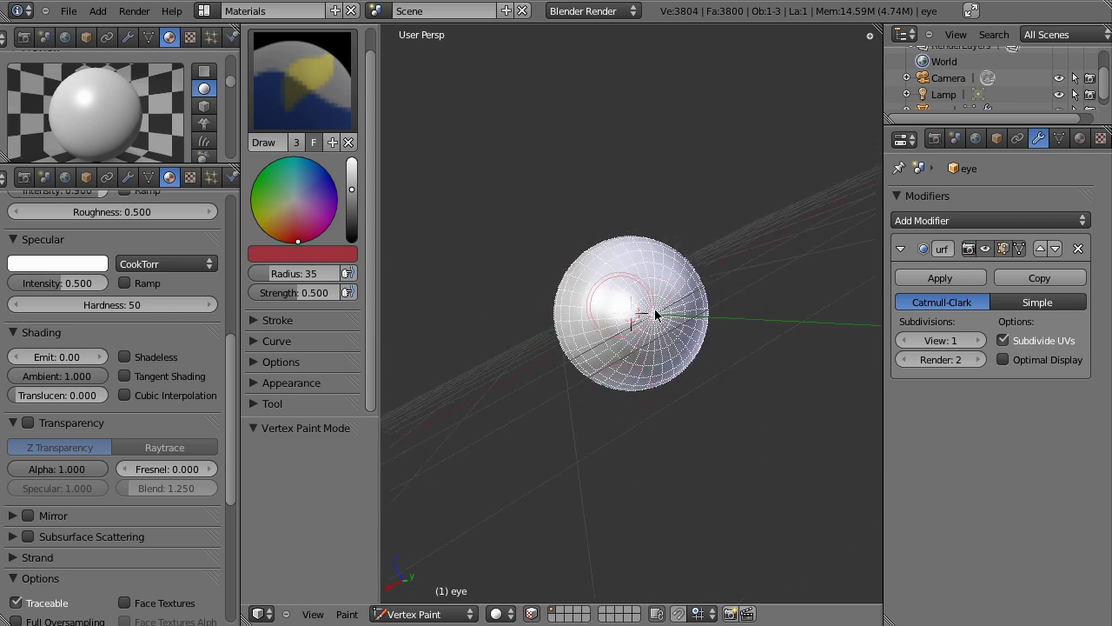
{"action": "key", "text": "f"}
{"action": "left_click", "coordinate": [687, 323]}
{"action": "scroll", "coordinate": [687, 323], "scroll_direction": "down", "scroll_amount": 1}
{"action": "scroll", "coordinate": [640, 303], "scroll_direction": "up", "scroll_amount": 2}
{"action": "mouse_move", "coordinate": [633, 310]}
{"action": "left_mouse_down"}
{"action": "mouse_move", "coordinate": [652, 278]}
{"action": "mouse_move", "coordinate": [689, 352]}
{"action": "mouse_move", "coordinate": [653, 358]}
{"action": "mouse_move", "coordinate": [598, 315]}
{"action": "mouse_move", "coordinate": [643, 330]}
{"action": "left_mouse_up"}
{"action": "key", "text": "f"}
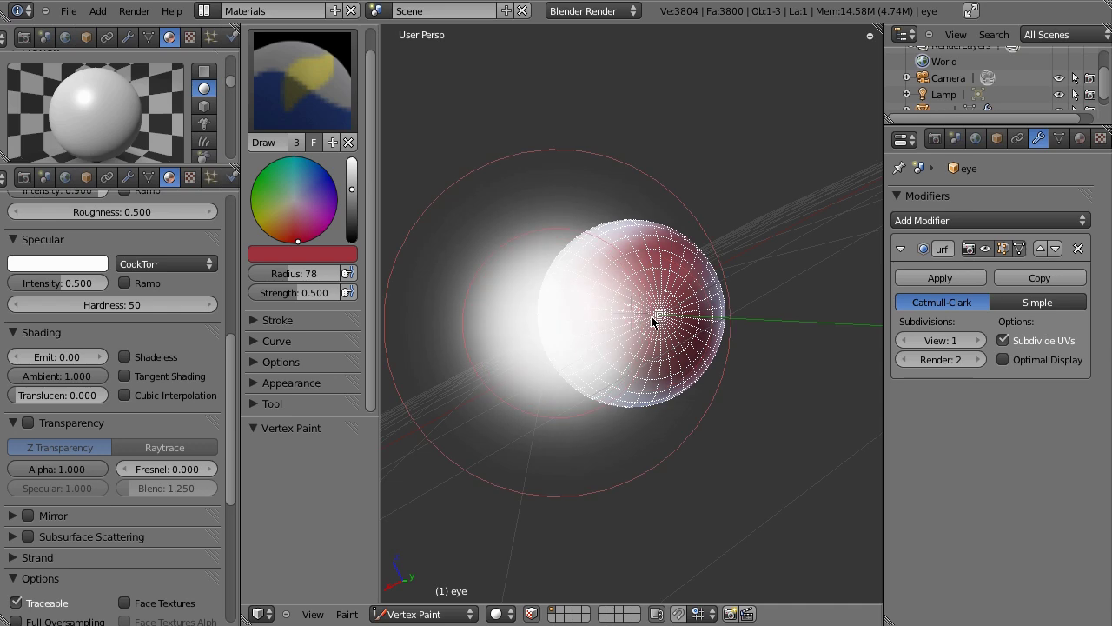
{"action": "left_click", "coordinate": [638, 325]}
Step: Paint the eyeball's back, top and right side red while orbiting around it
{"action": "mouse_move", "coordinate": [669, 330]}
{"action": "middle_mouse_down"}
{"action": "mouse_move", "coordinate": [685, 334]}
{"action": "mouse_move", "coordinate": [754, 273]}
{"action": "middle_mouse_up"}
{"action": "mouse_move", "coordinate": [754, 273]}
{"action": "left_mouse_down"}
{"action": "mouse_move", "coordinate": [680, 280]}
{"action": "mouse_move", "coordinate": [676, 306]}
{"action": "mouse_move", "coordinate": [709, 347]}
{"action": "mouse_move", "coordinate": [641, 320]}
{"action": "mouse_move", "coordinate": [630, 234]}
{"action": "mouse_move", "coordinate": [646, 214]}
{"action": "mouse_move", "coordinate": [687, 352]}
{"action": "left_mouse_up"}
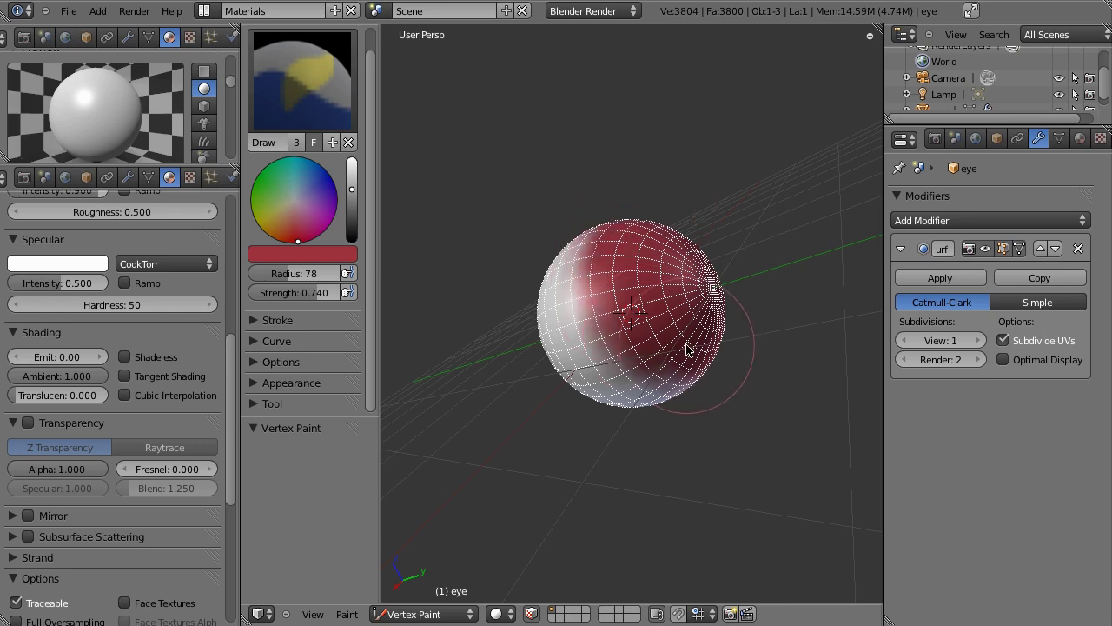
{"action": "middle_click_drag", "start_coordinate": [690, 343], "coordinate": [657, 248]}
{"action": "middle_click_drag", "start_coordinate": [704, 309], "coordinate": [650, 330]}
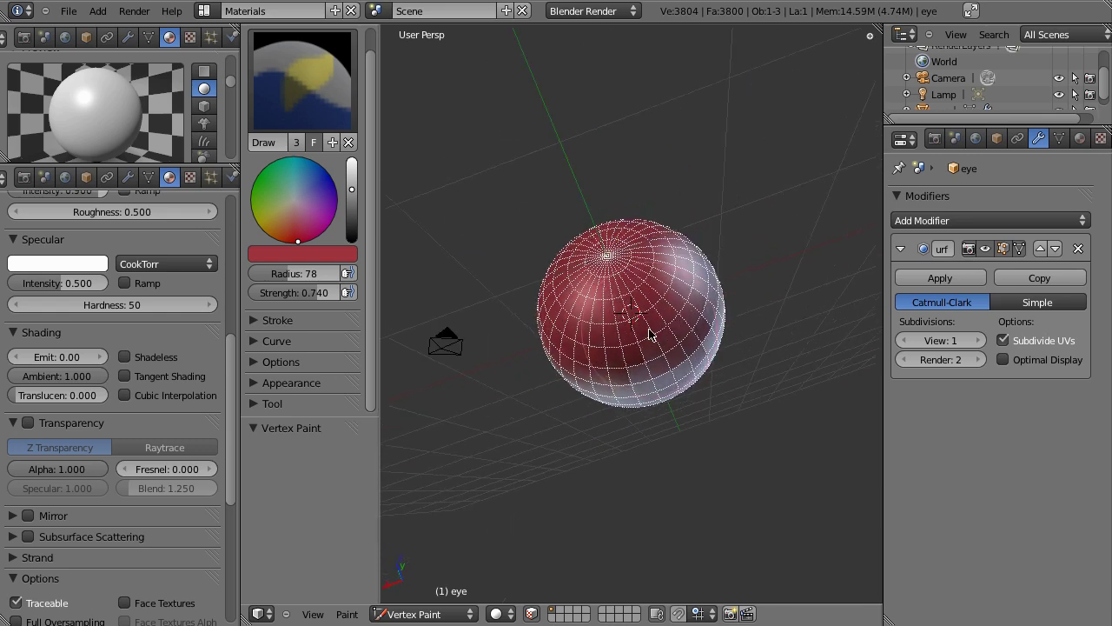
{"action": "left_click_drag", "start_coordinate": [660, 330], "coordinate": [683, 239]}
{"action": "middle_click_drag", "start_coordinate": [683, 239], "coordinate": [623, 303]}
{"action": "left_click_drag", "start_coordinate": [623, 304], "coordinate": [607, 323]}
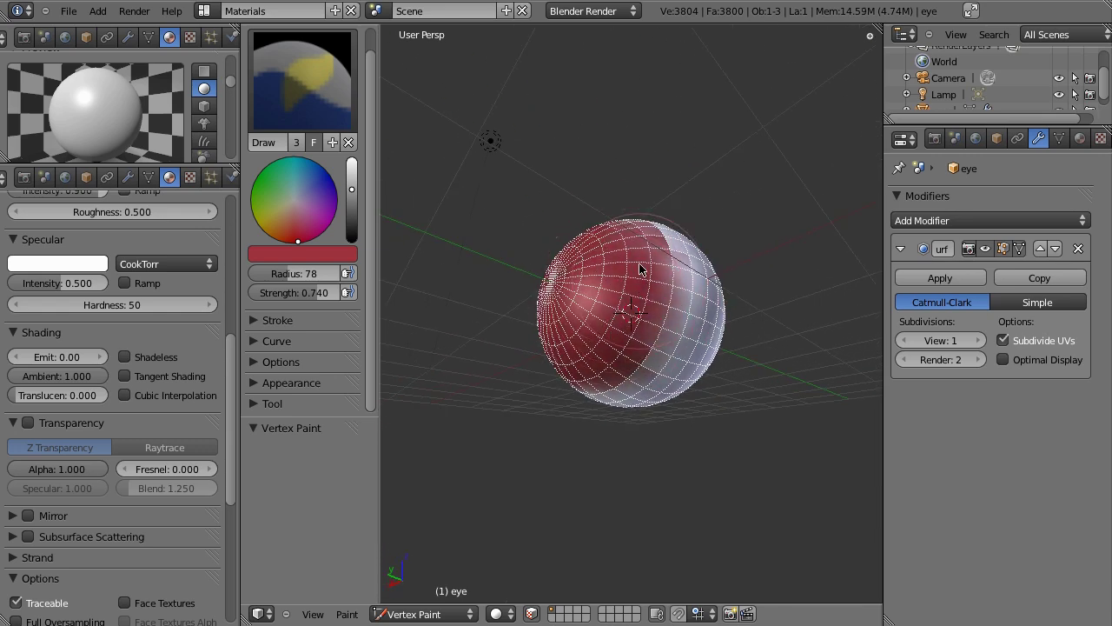
{"action": "middle_click_drag", "start_coordinate": [638, 268], "coordinate": [620, 290]}
{"action": "mouse_move", "coordinate": [596, 235]}
{"action": "middle_mouse_down"}
{"action": "mouse_move", "coordinate": [585, 365]}
{"action": "mouse_move", "coordinate": [579, 279]}
{"action": "mouse_move", "coordinate": [542, 260]}
{"action": "mouse_move", "coordinate": [608, 278]}
{"action": "mouse_move", "coordinate": [595, 304]}
{"action": "middle_mouse_up"}
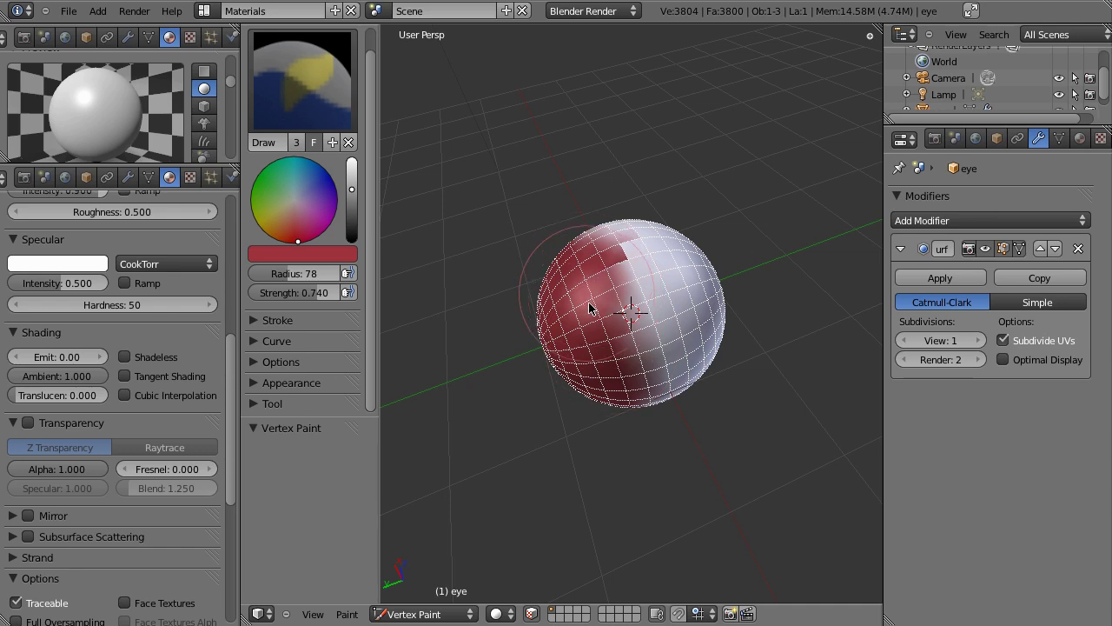
{"action": "middle_click_drag", "start_coordinate": [657, 591], "coordinate": [533, 261]}
{"action": "middle_click_drag", "start_coordinate": [576, 312], "coordinate": [700, 159]}
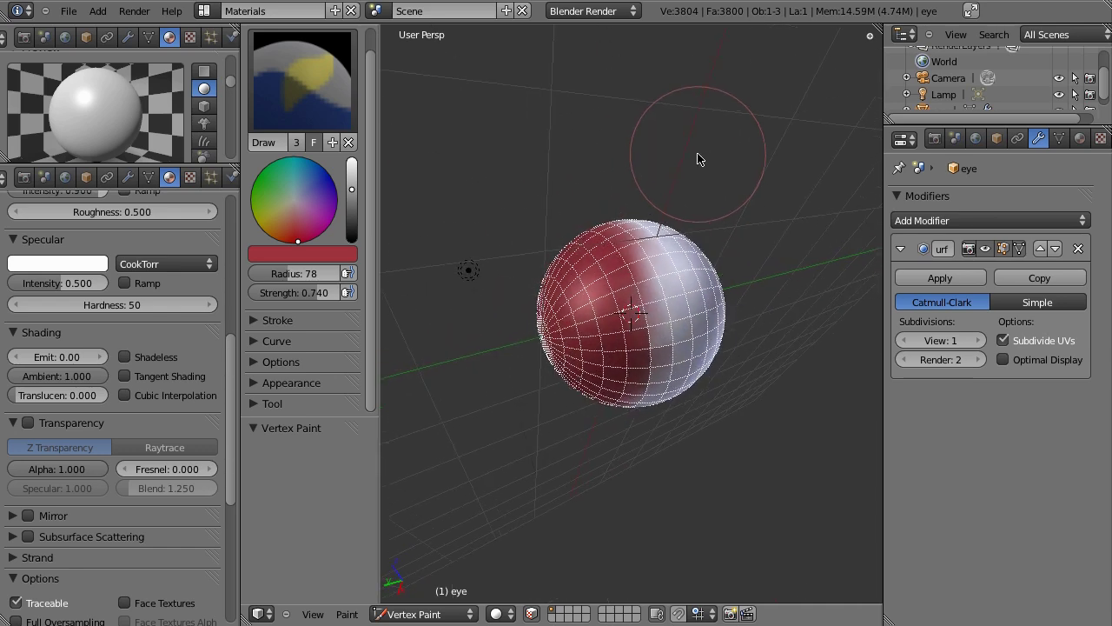
Step: Cover the remaining white side, middle, lower-left and upper areas with red, ending facing the iris
{"action": "left_click_drag", "start_coordinate": [647, 224], "coordinate": [633, 336]}
{"action": "middle_click_drag", "start_coordinate": [633, 336], "coordinate": [641, 240]}
{"action": "left_click_drag", "start_coordinate": [640, 241], "coordinate": [633, 330]}
{"action": "middle_click_drag", "start_coordinate": [633, 330], "coordinate": [609, 174]}
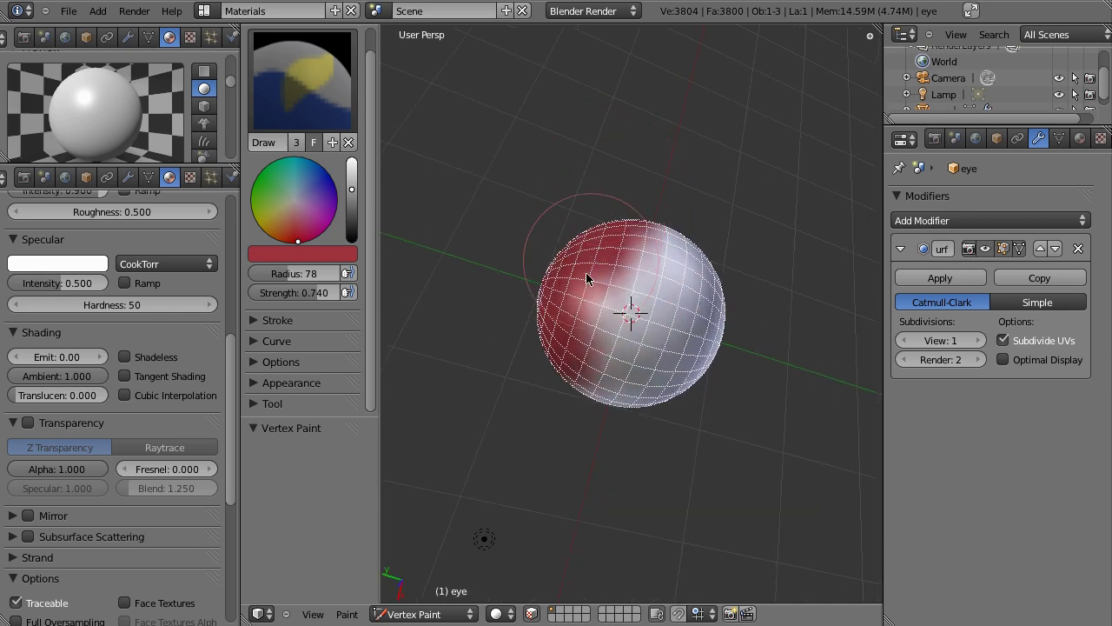
{"action": "left_click_drag", "start_coordinate": [581, 291], "coordinate": [570, 314]}
{"action": "mouse_move", "coordinate": [598, 247]}
{"action": "left_mouse_down"}
{"action": "mouse_move", "coordinate": [526, 358]}
{"action": "mouse_move", "coordinate": [636, 251]}
{"action": "left_mouse_up"}
{"action": "mouse_move", "coordinate": [636, 251]}
{"action": "middle_mouse_down"}
{"action": "mouse_move", "coordinate": [603, 318]}
{"action": "mouse_move", "coordinate": [591, 267]}
{"action": "mouse_move", "coordinate": [718, 365]}
{"action": "middle_mouse_up"}
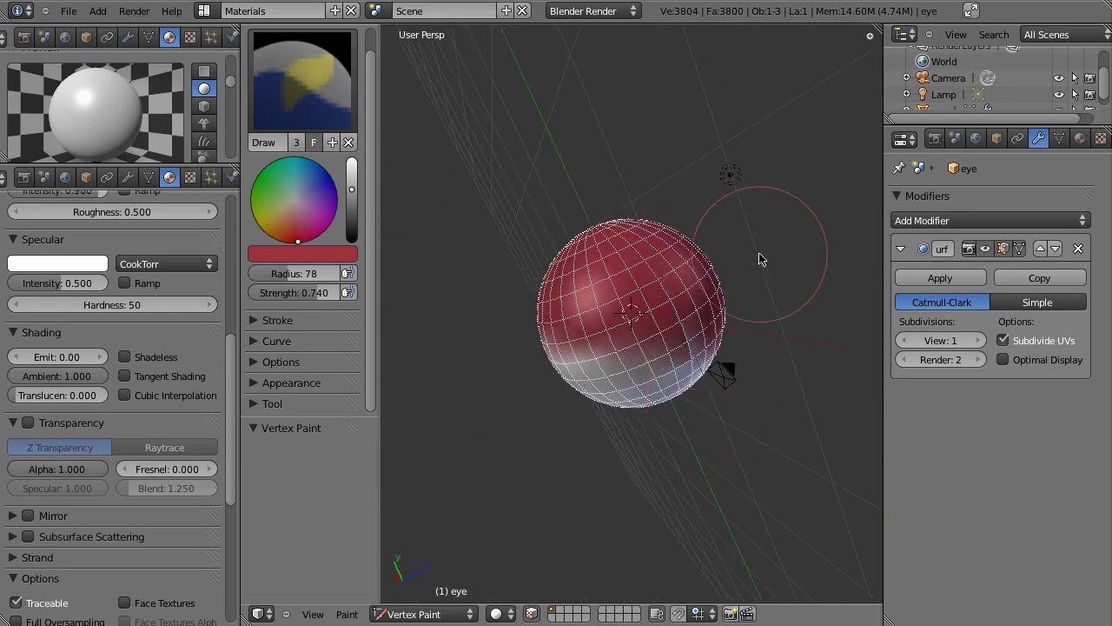
{"action": "mouse_move", "coordinate": [762, 249]}
{"action": "middle_mouse_down"}
{"action": "mouse_move", "coordinate": [651, 287]}
{"action": "mouse_move", "coordinate": [583, 249]}
{"action": "middle_mouse_up"}
{"action": "mouse_move", "coordinate": [583, 248]}
{"action": "left_mouse_down"}
{"action": "mouse_move", "coordinate": [632, 228]}
{"action": "mouse_move", "coordinate": [585, 296]}
{"action": "mouse_move", "coordinate": [687, 273]}
{"action": "left_mouse_up"}
{"action": "mouse_move", "coordinate": [686, 274]}
{"action": "middle_mouse_down"}
{"action": "mouse_move", "coordinate": [608, 295]}
{"action": "mouse_move", "coordinate": [651, 166]}
{"action": "middle_mouse_up"}
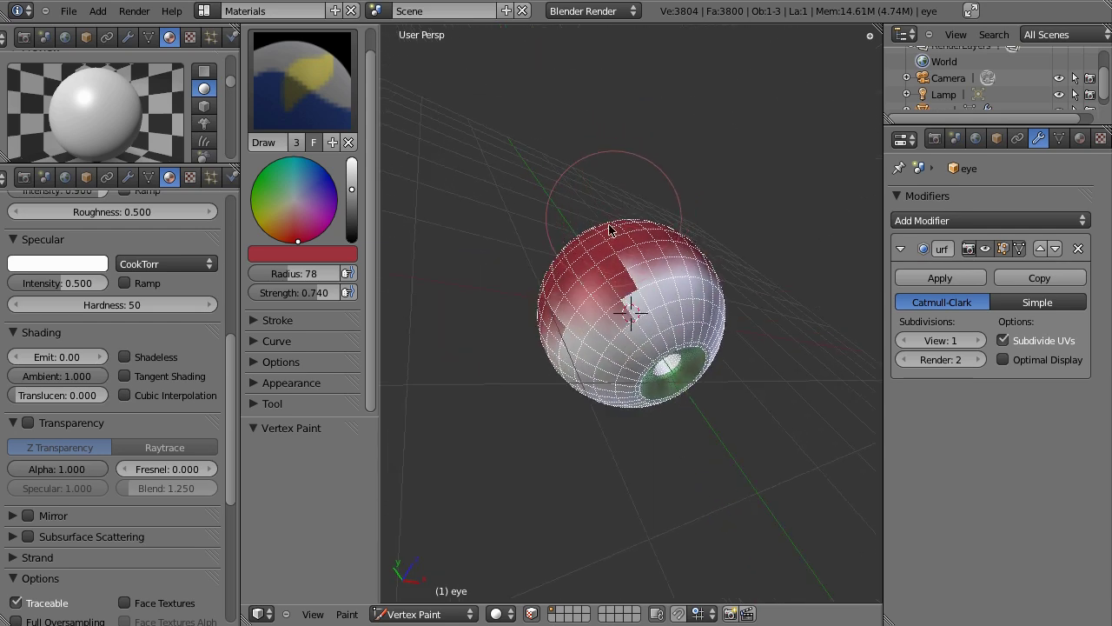
{"action": "mouse_move", "coordinate": [642, 217]}
{"action": "middle_mouse_down"}
{"action": "mouse_move", "coordinate": [592, 198]}
{"action": "mouse_move", "coordinate": [690, 162]}
{"action": "mouse_move", "coordinate": [635, 243]}
{"action": "mouse_move", "coordinate": [591, 362]}
{"action": "middle_mouse_up"}
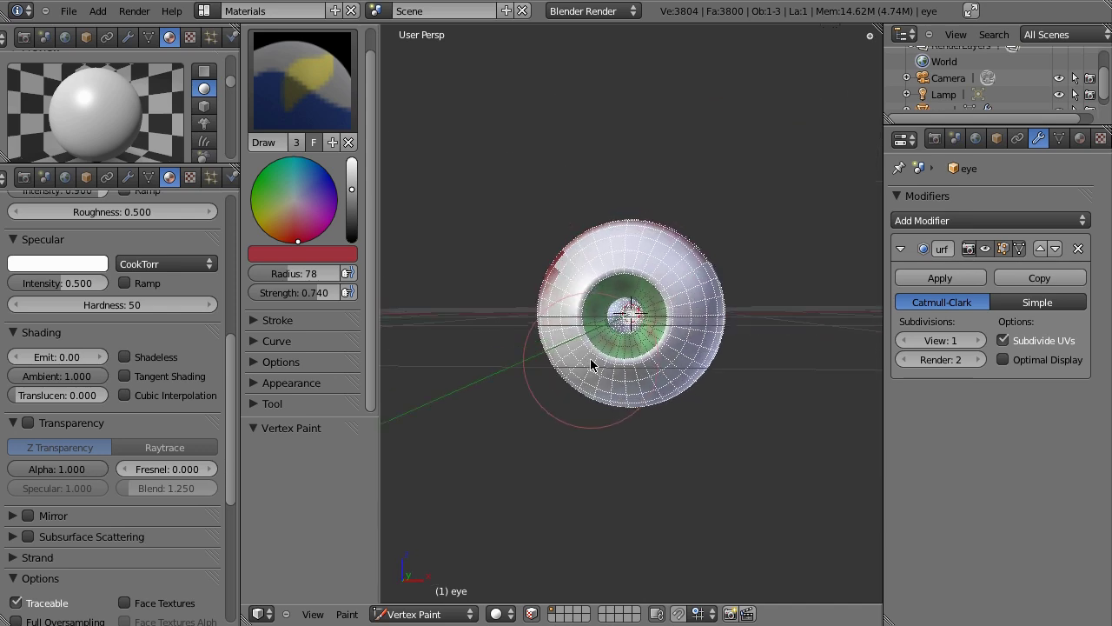
Step: Switch the eye from Vertex Paint to Object Mode and display it with Textured viewport shading
{"action": "left_click", "coordinate": [452, 616]}
{"action": "left_click", "coordinate": [414, 597]}
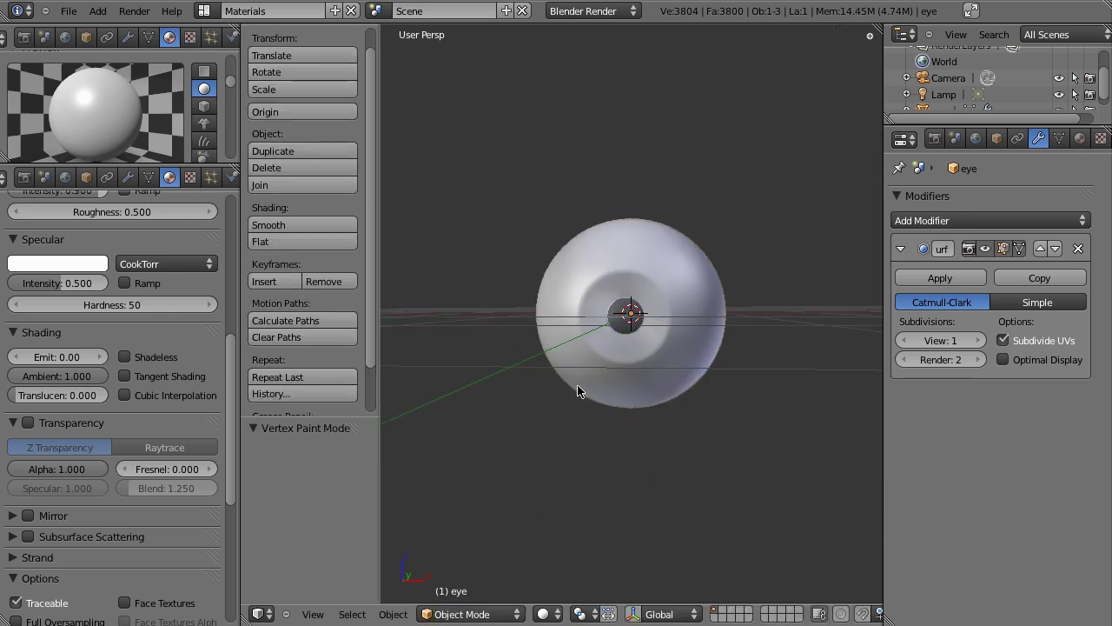
{"action": "middle_click_drag", "start_coordinate": [597, 361], "coordinate": [568, 393]}
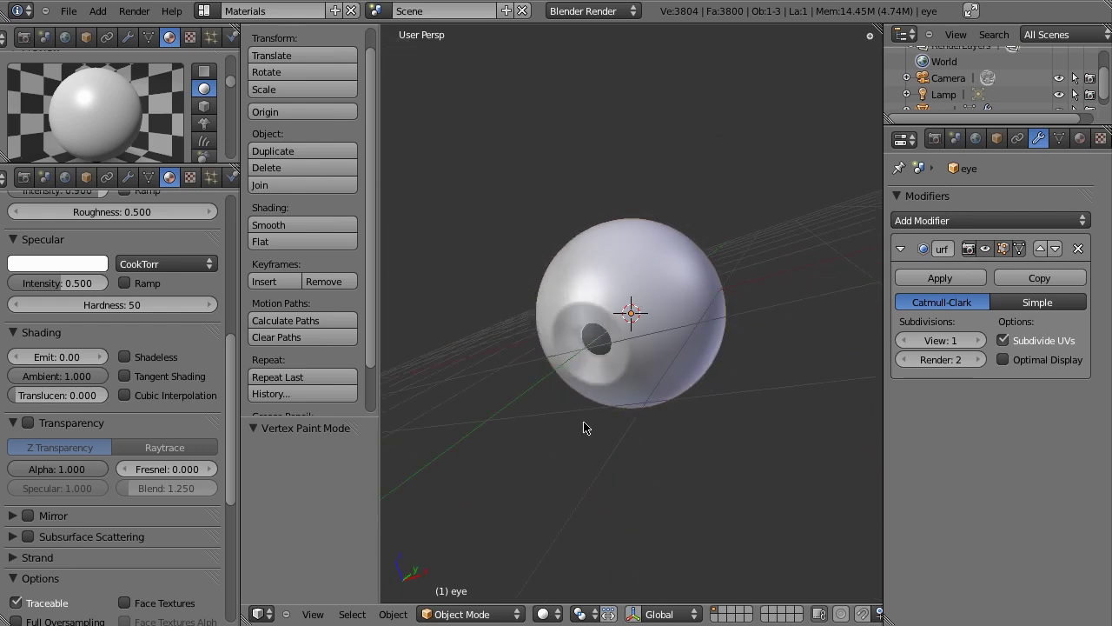
{"action": "left_click", "coordinate": [543, 613]}
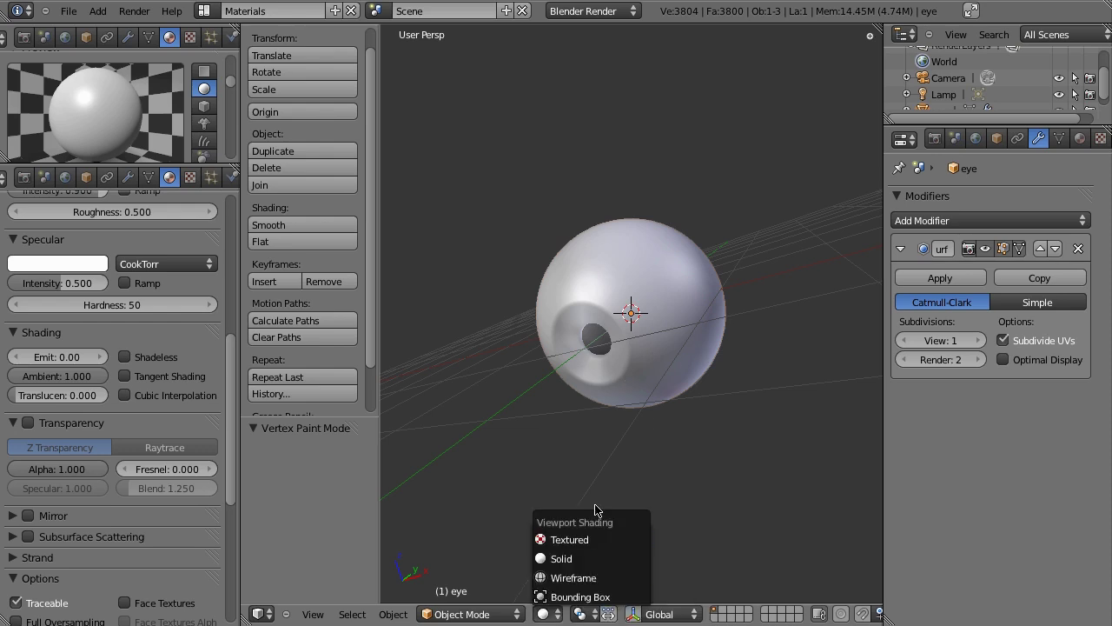
{"action": "left_click", "coordinate": [589, 537]}
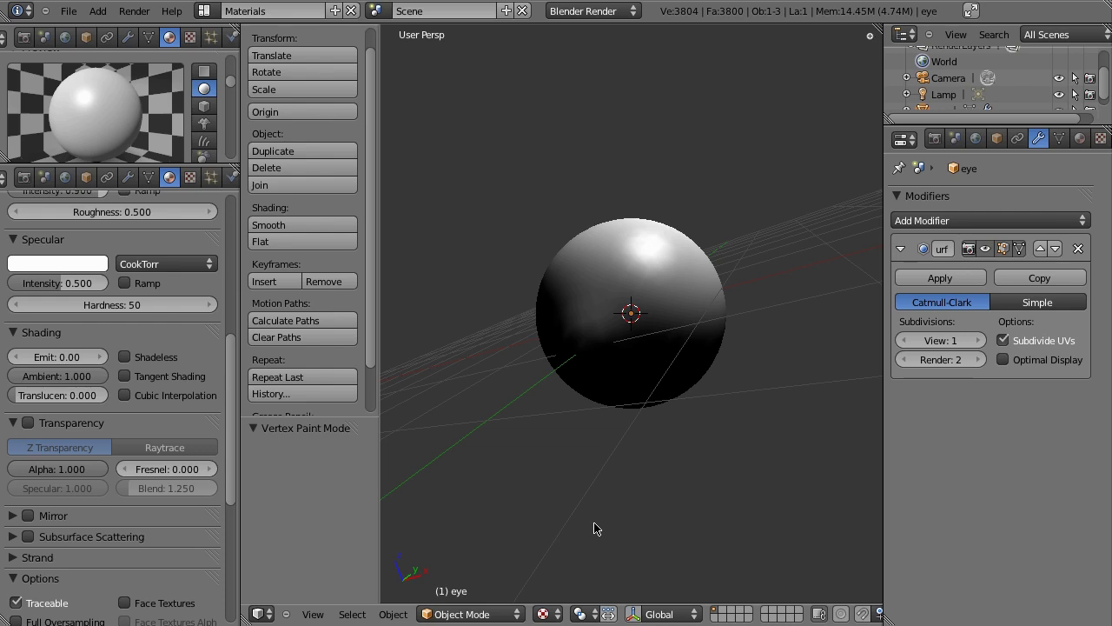
{"action": "mouse_move", "coordinate": [595, 528]}
{"action": "middle_mouse_down"}
{"action": "mouse_move", "coordinate": [586, 439]}
{"action": "mouse_move", "coordinate": [628, 507]}
{"action": "mouse_move", "coordinate": [645, 438]}
{"action": "mouse_move", "coordinate": [634, 324]}
{"action": "mouse_move", "coordinate": [701, 275]}
{"action": "mouse_move", "coordinate": [672, 352]}
{"action": "mouse_move", "coordinate": [634, 397]}
{"action": "mouse_move", "coordinate": [597, 382]}
{"action": "mouse_move", "coordinate": [717, 345]}
{"action": "mouse_move", "coordinate": [763, 345]}
{"action": "middle_mouse_up"}
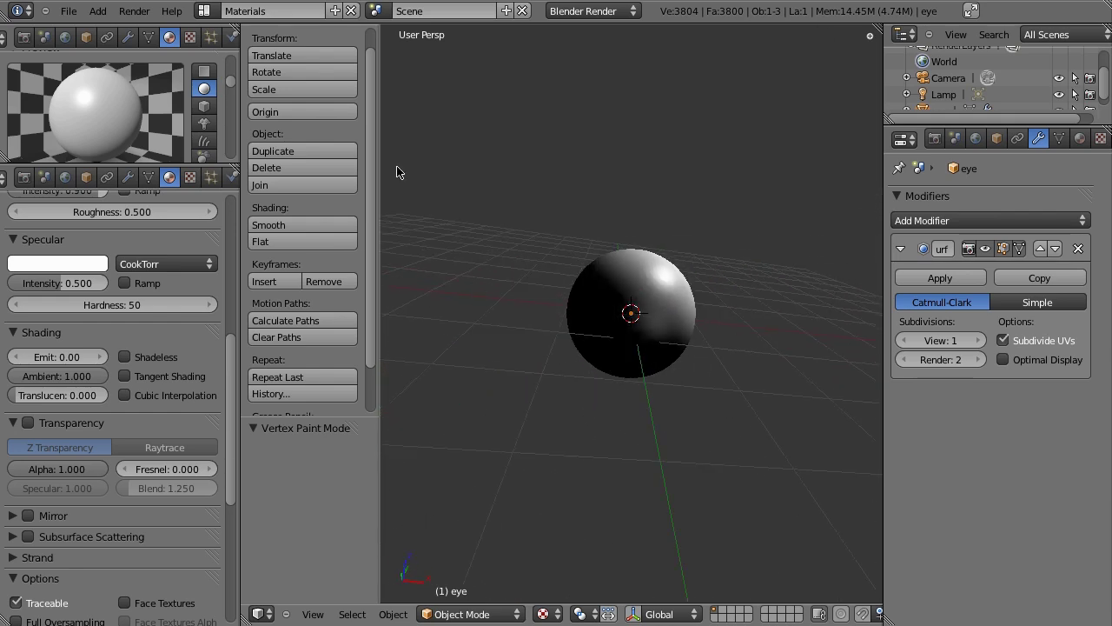
Step: Hide the tool shelf, show the properties sidebar, and set Display material shading to GLSL
{"action": "key", "text": "t"}
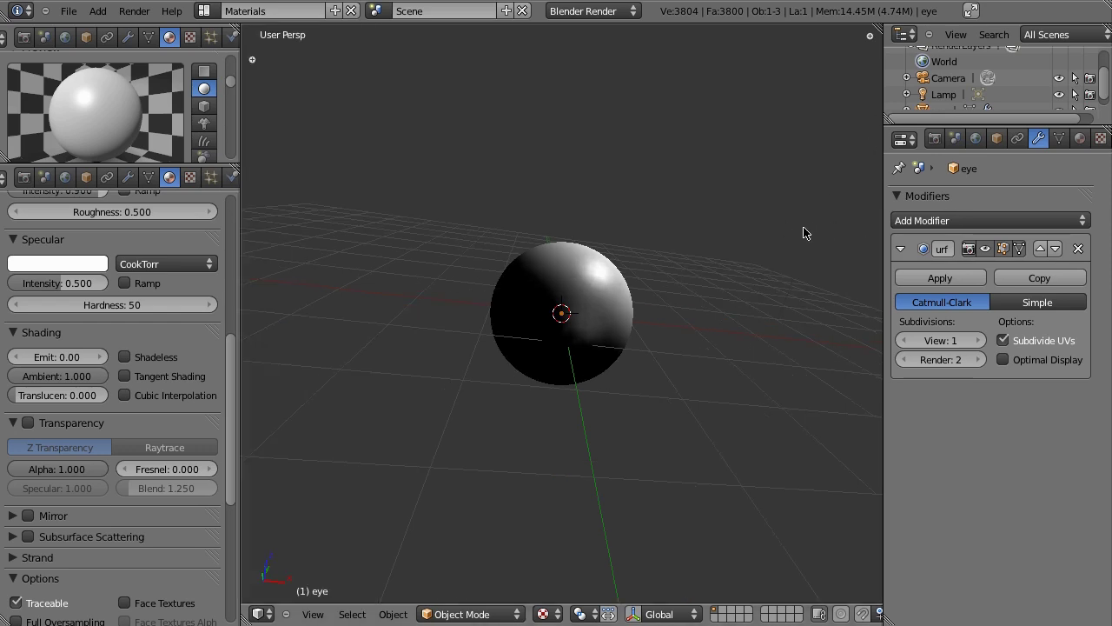
{"action": "key", "text": "n"}
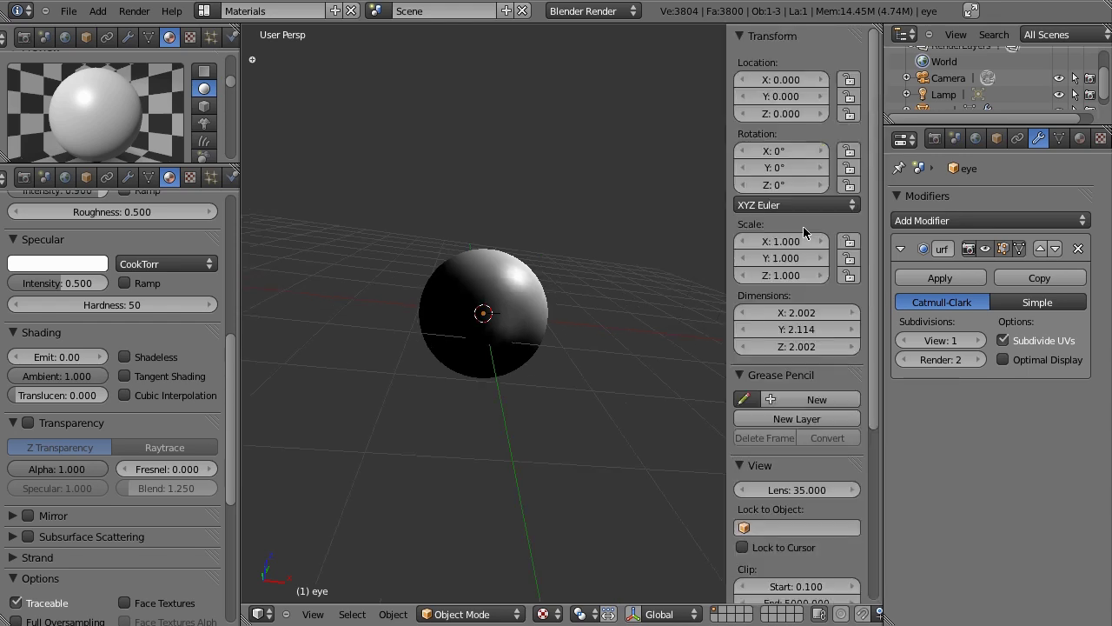
{"action": "scroll", "coordinate": [776, 233], "scroll_direction": "down", "scroll_amount": 6}
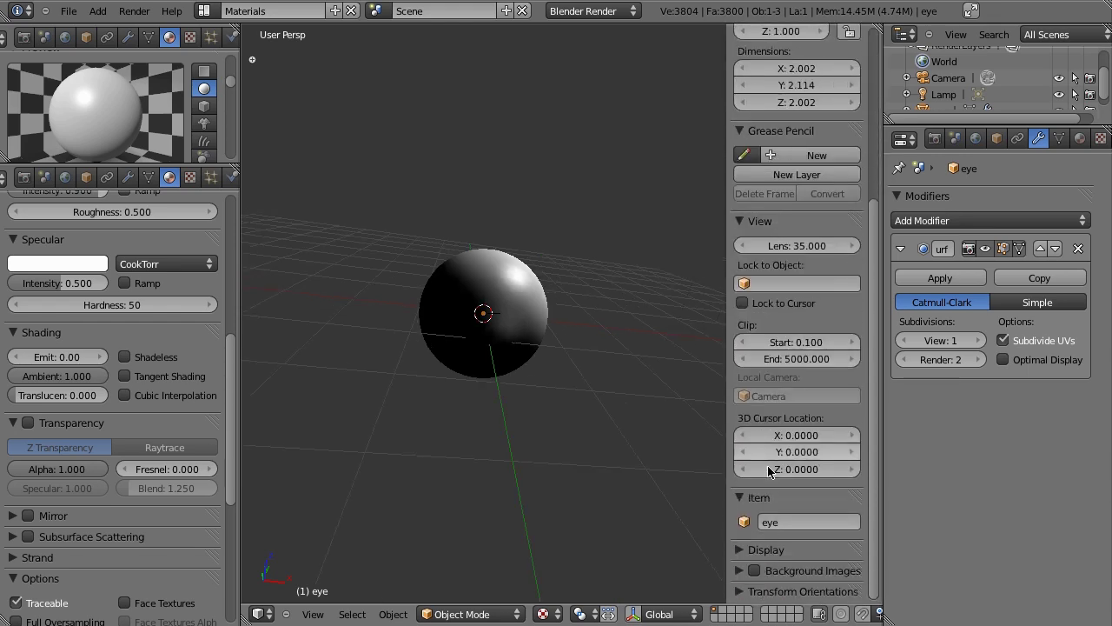
{"action": "left_click", "coordinate": [752, 549]}
{"action": "scroll", "coordinate": [772, 530], "scroll_direction": "down", "scroll_amount": 8}
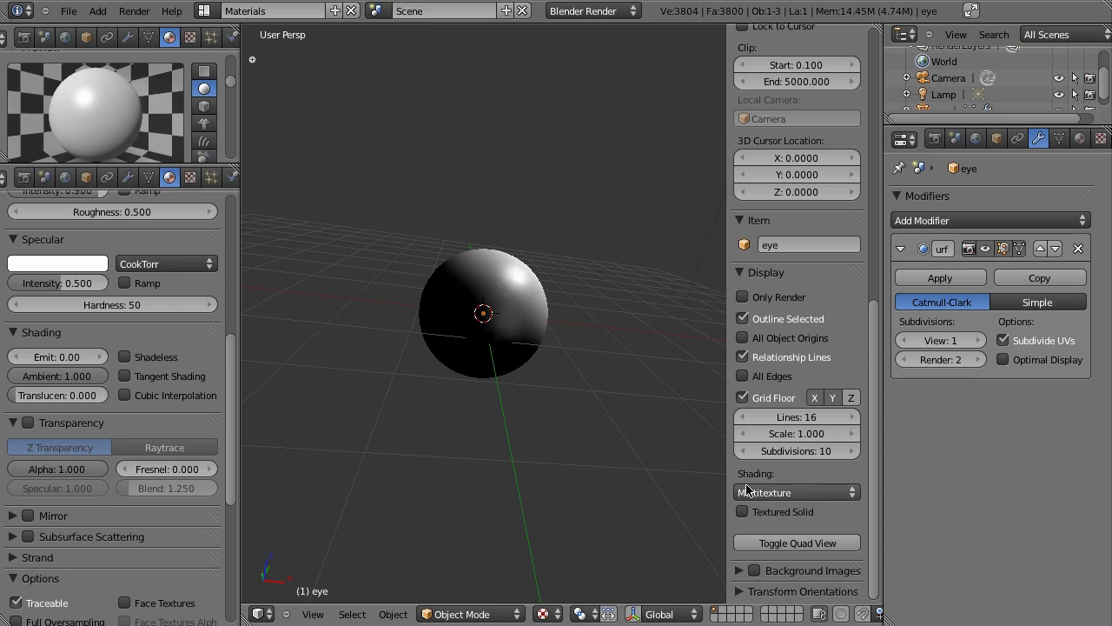
{"action": "left_click", "coordinate": [790, 493]}
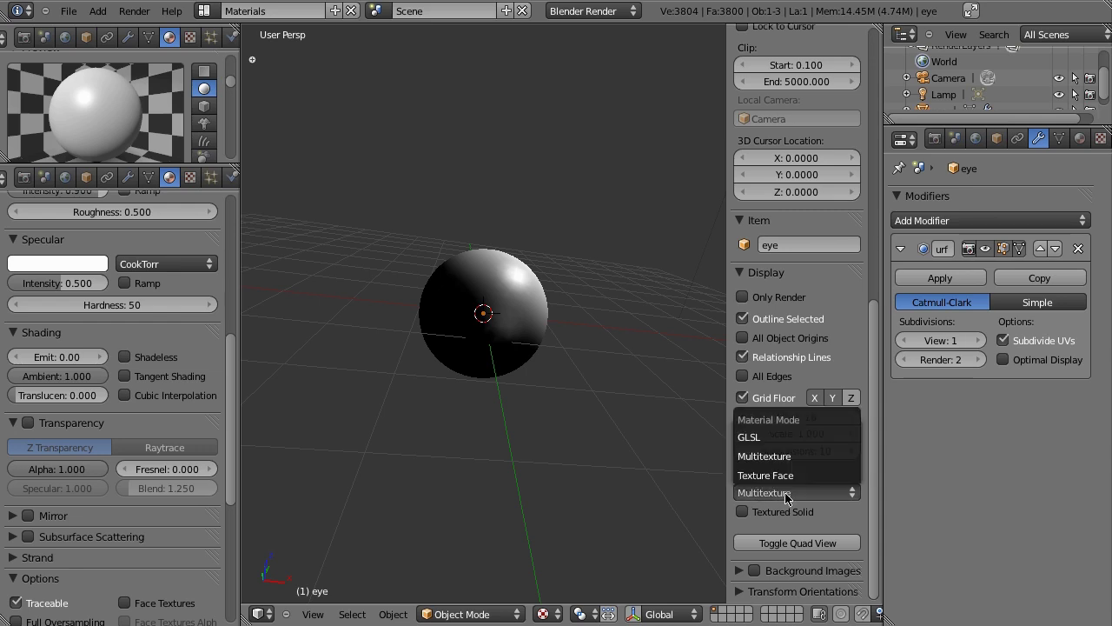
{"action": "left_click", "coordinate": [780, 437]}
{"action": "mouse_move", "coordinate": [618, 360]}
{"action": "middle_mouse_down"}
{"action": "mouse_move", "coordinate": [565, 310]}
{"action": "mouse_move", "coordinate": [564, 253]}
{"action": "mouse_move", "coordinate": [537, 318]}
{"action": "mouse_move", "coordinate": [442, 258]}
{"action": "mouse_move", "coordinate": [496, 238]}
{"action": "mouse_move", "coordinate": [504, 268]}
{"action": "mouse_move", "coordinate": [390, 313]}
{"action": "mouse_move", "coordinate": [473, 298]}
{"action": "mouse_move", "coordinate": [506, 332]}
{"action": "middle_mouse_up"}
Step: Select the existing lamp and move it up and left so it sits above the sphere
{"action": "scroll", "coordinate": [508, 330], "scroll_direction": "down", "scroll_amount": 5}
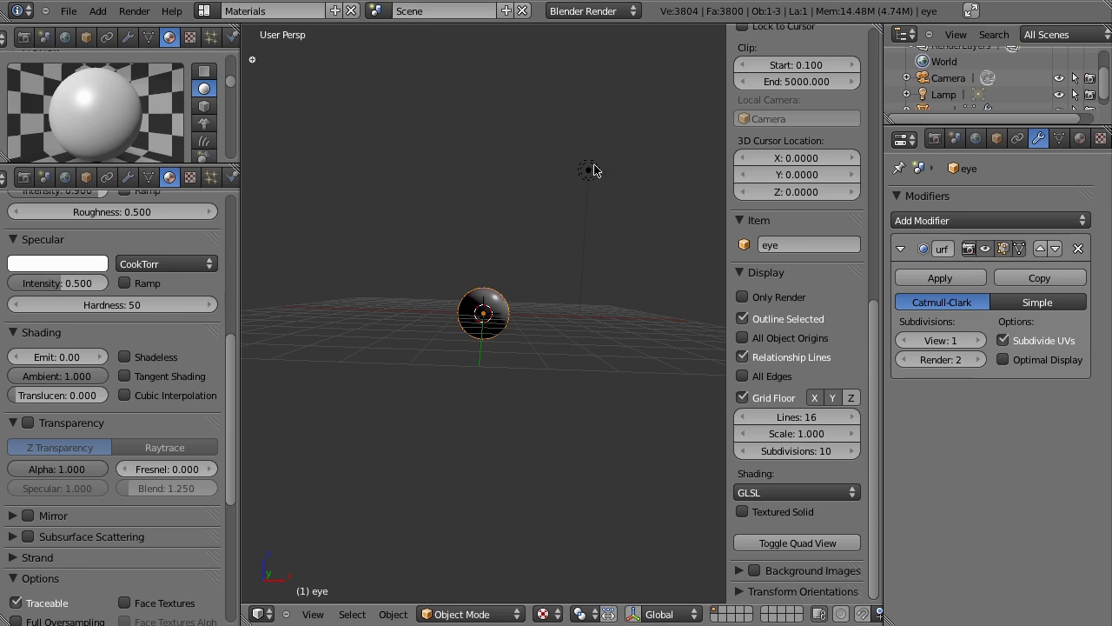
{"action": "right_click", "coordinate": [594, 173]}
{"action": "middle_click_drag", "start_coordinate": [597, 165], "coordinate": [569, 261]}
{"action": "middle_click_drag", "start_coordinate": [635, 302], "coordinate": [452, 281]}
{"action": "middle_click_drag", "start_coordinate": [548, 299], "coordinate": [459, 254]}
{"action": "key", "text": "g"}
{"action": "left_click", "coordinate": [400, 218]}
{"action": "middle_click_drag", "start_coordinate": [439, 298], "coordinate": [472, 283]}
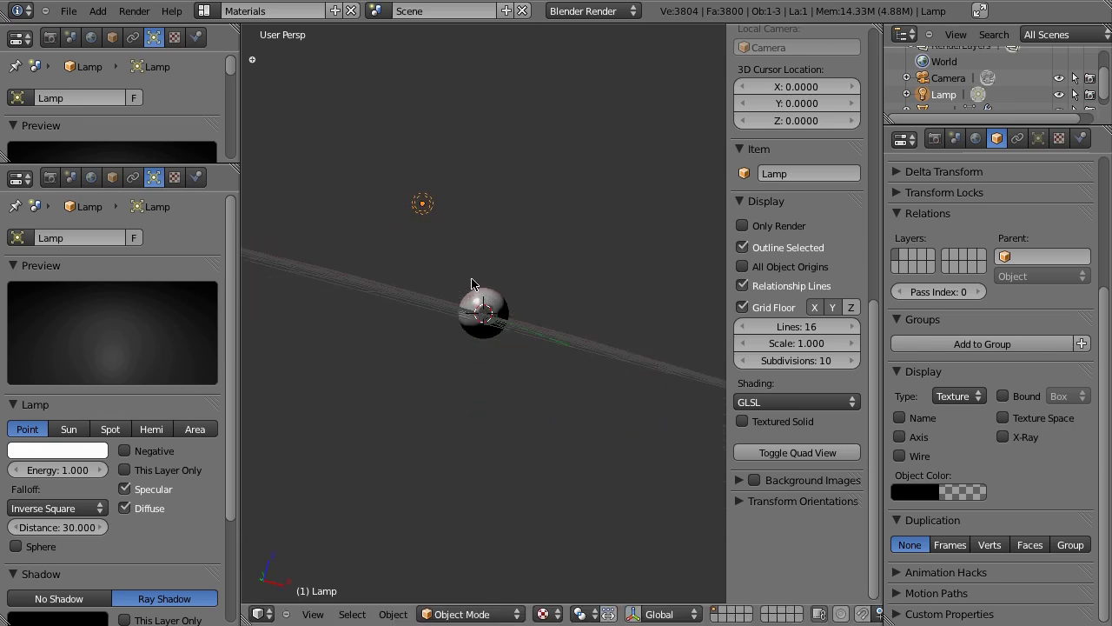
Step: Duplicate the lamp as Lamp.001 and place it below the eye
{"action": "key", "text": "shift+d"}
{"action": "left_click", "coordinate": [608, 430]}
{"action": "mouse_move", "coordinate": [609, 429]}
{"action": "middle_mouse_down"}
{"action": "mouse_move", "coordinate": [524, 318]}
{"action": "mouse_move", "coordinate": [566, 322]}
{"action": "mouse_move", "coordinate": [556, 330]}
{"action": "mouse_move", "coordinate": [601, 313]}
{"action": "mouse_move", "coordinate": [547, 348]}
{"action": "mouse_move", "coordinate": [573, 360]}
{"action": "mouse_move", "coordinate": [557, 390]}
{"action": "middle_mouse_up"}
{"action": "scroll", "coordinate": [524, 316], "scroll_direction": "up", "scroll_amount": 3}
{"action": "scroll", "coordinate": [556, 330], "scroll_direction": "up", "scroll_amount": 4}
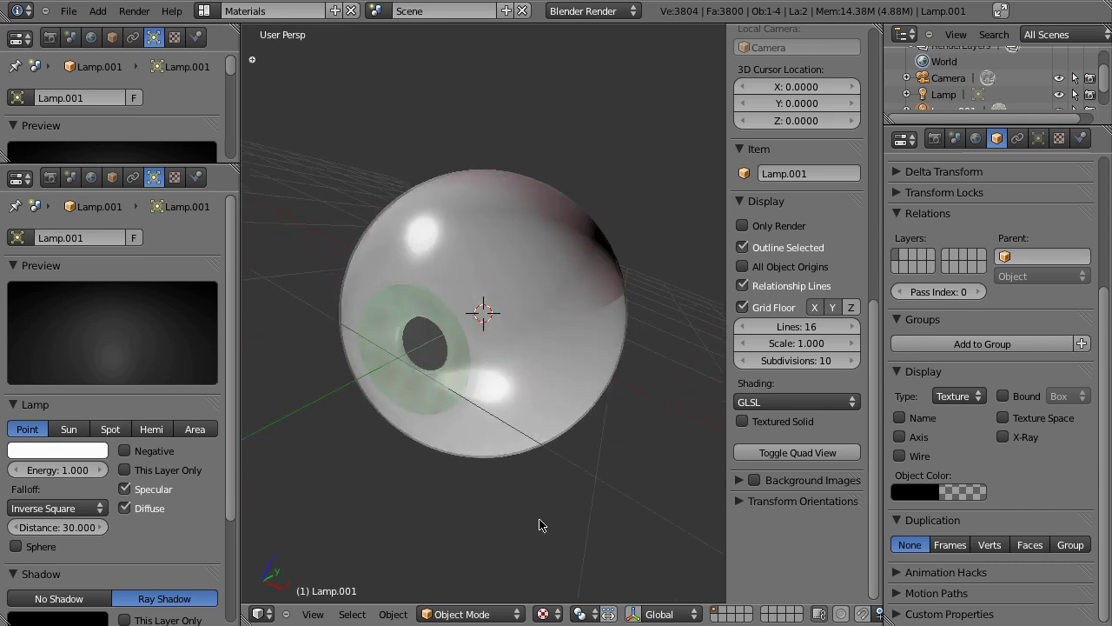
Step: Select the eye mesh and put it back into Vertex Paint mode
{"action": "right_click", "coordinate": [565, 377]}
{"action": "key", "text": "v"}
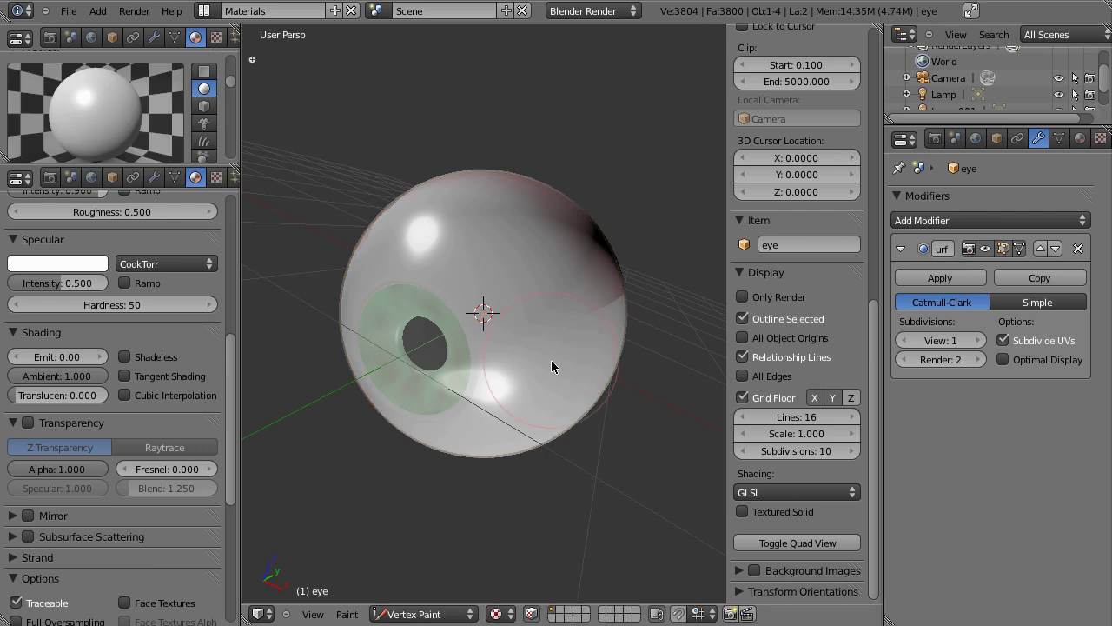
{"action": "mouse_move", "coordinate": [551, 360]}
{"action": "middle_mouse_down"}
{"action": "mouse_move", "coordinate": [570, 345]}
{"action": "mouse_move", "coordinate": [567, 321]}
{"action": "middle_mouse_up"}
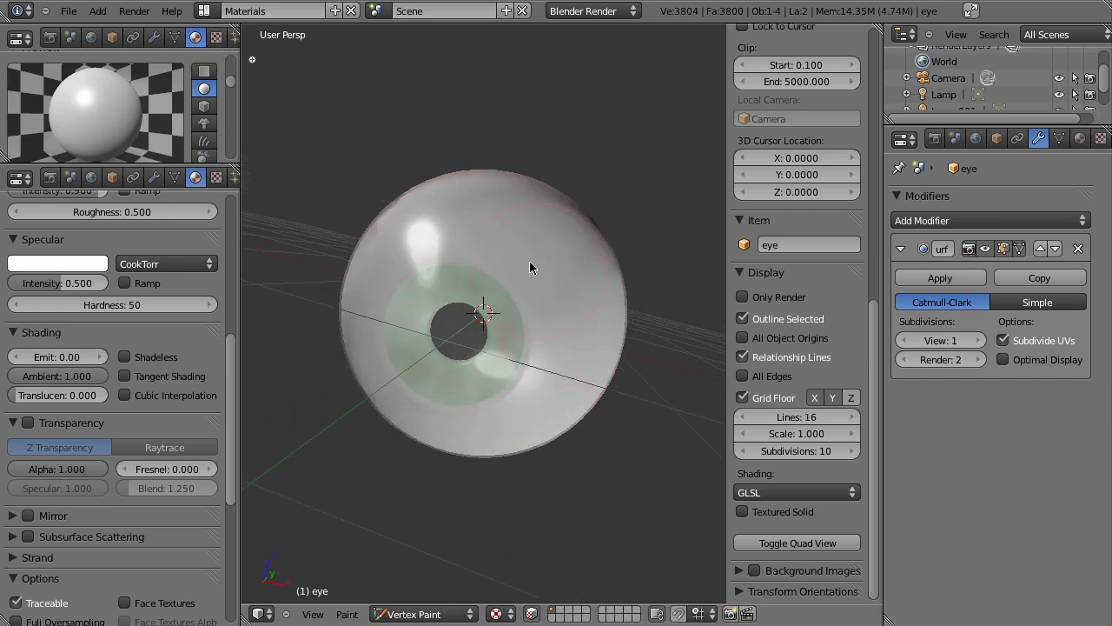
{"action": "middle_click_drag", "start_coordinate": [524, 283], "coordinate": [464, 382]}
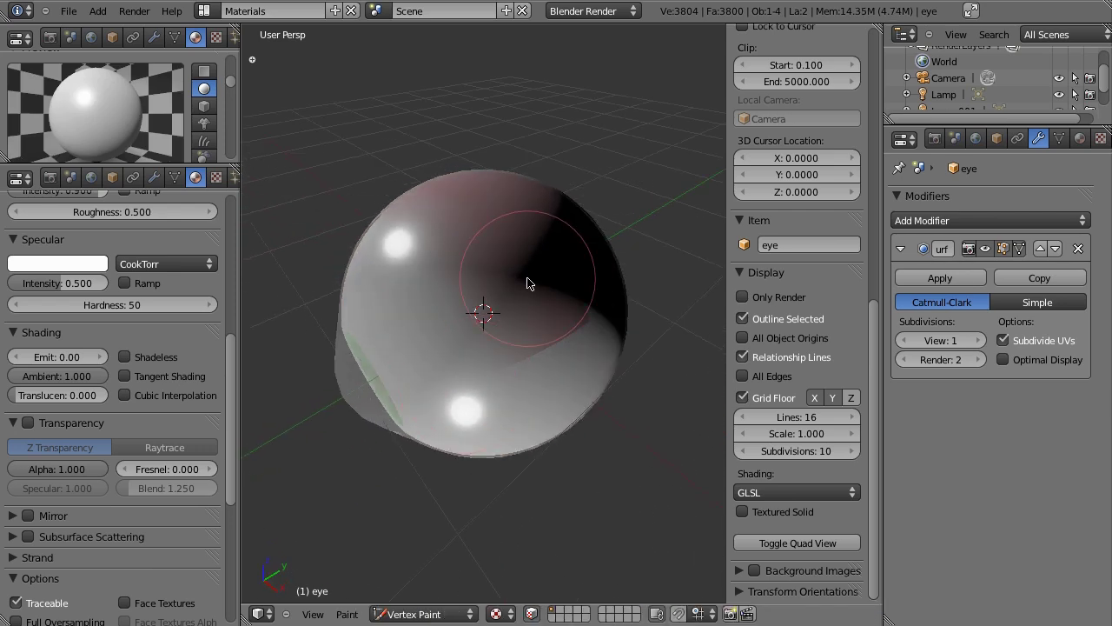
{"action": "middle_click_drag", "start_coordinate": [529, 283], "coordinate": [533, 268]}
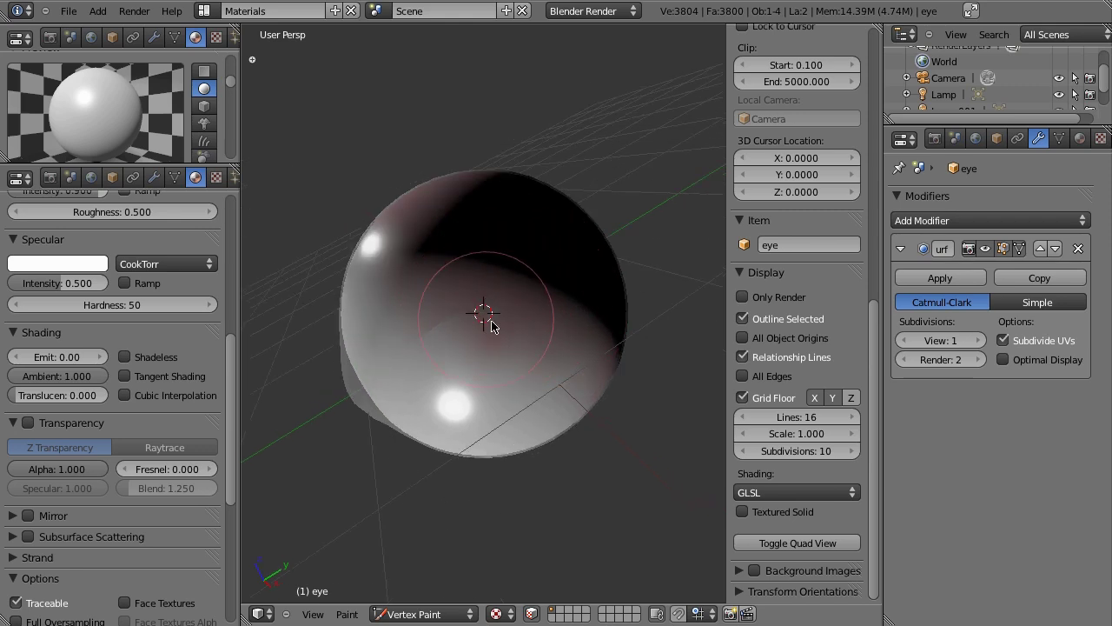
Step: Enable face masking, switch to Solid shading, and paint the white patch near the top red
{"action": "left_click", "coordinate": [531, 614]}
{"action": "left_click", "coordinate": [502, 613]}
{"action": "left_click", "coordinate": [518, 559]}
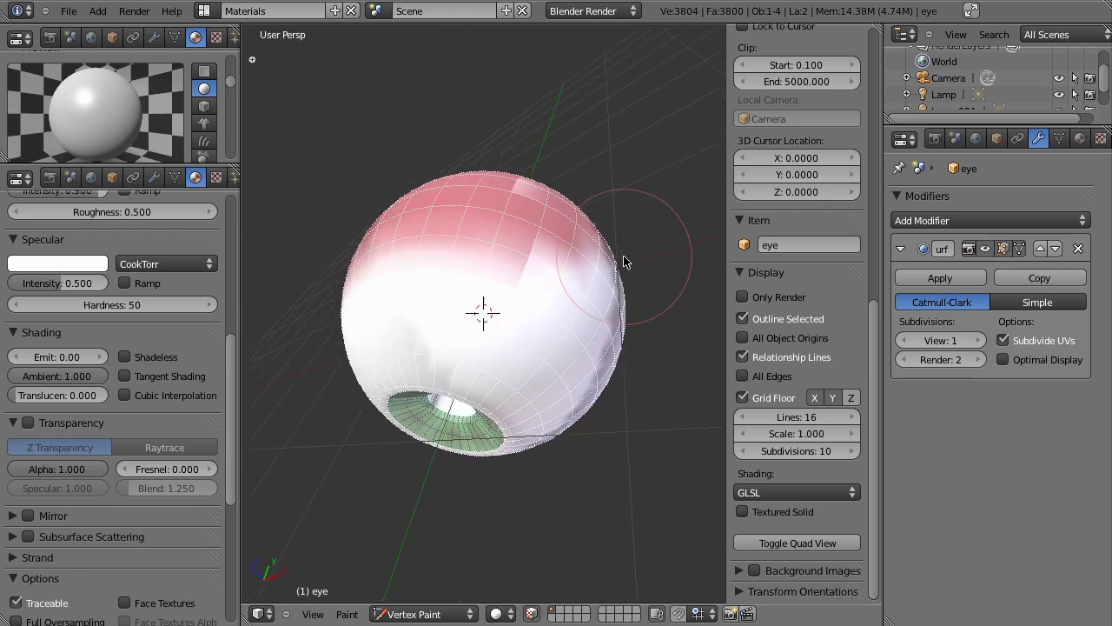
{"action": "middle_click_drag", "start_coordinate": [541, 224], "coordinate": [464, 214]}
{"action": "middle_click_drag", "start_coordinate": [559, 273], "coordinate": [508, 248]}
{"action": "mouse_move", "coordinate": [507, 248]}
{"action": "left_mouse_down"}
{"action": "mouse_move", "coordinate": [431, 254]}
{"action": "mouse_move", "coordinate": [486, 191]}
{"action": "mouse_move", "coordinate": [457, 217]}
{"action": "left_mouse_up"}
{"action": "middle_click_drag", "start_coordinate": [422, 347], "coordinate": [523, 323]}
Step: Open tutorial 7-3 end (eye).blend with Ctrl+O and orbit around the finished eye
{"action": "key", "text": "ctrl+o"}
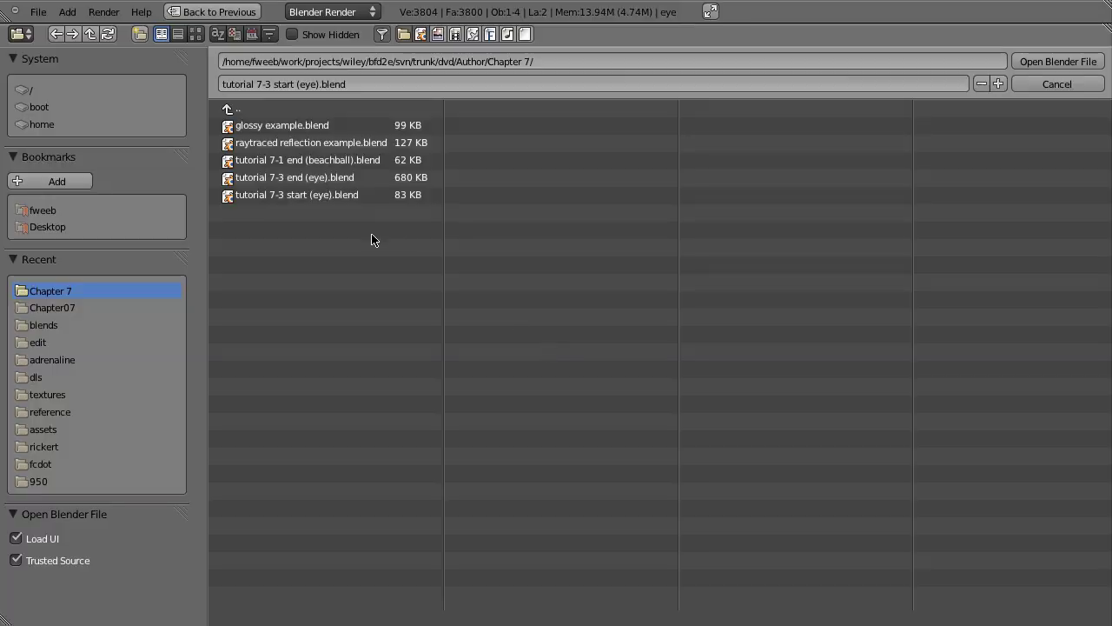
{"action": "double_click", "coordinate": [313, 177]}
{"action": "middle_click_drag", "start_coordinate": [532, 353], "coordinate": [564, 325]}
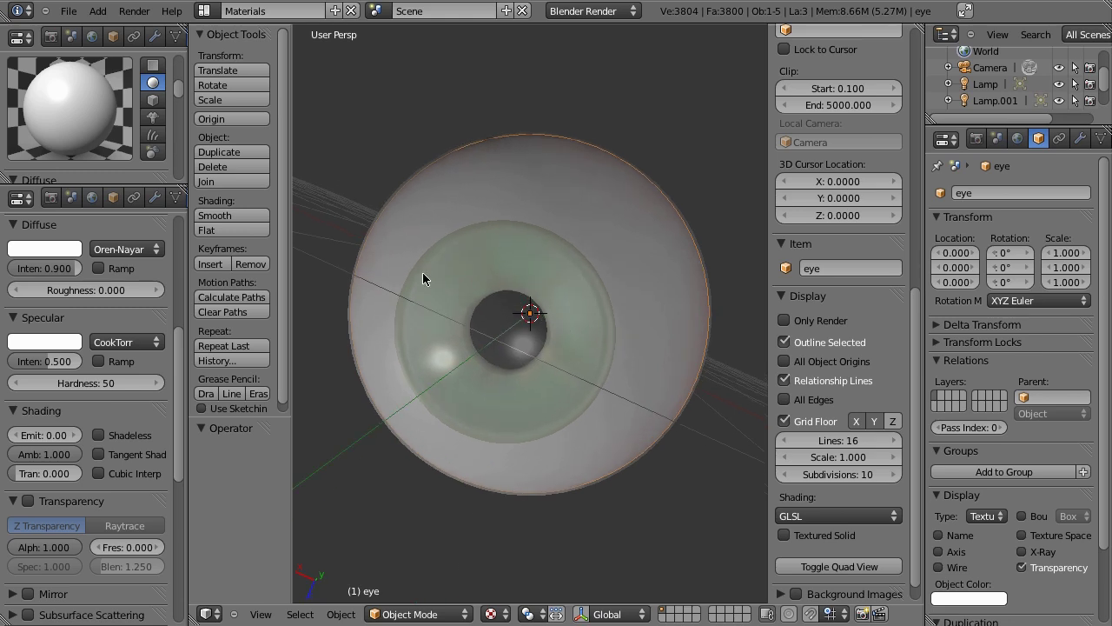